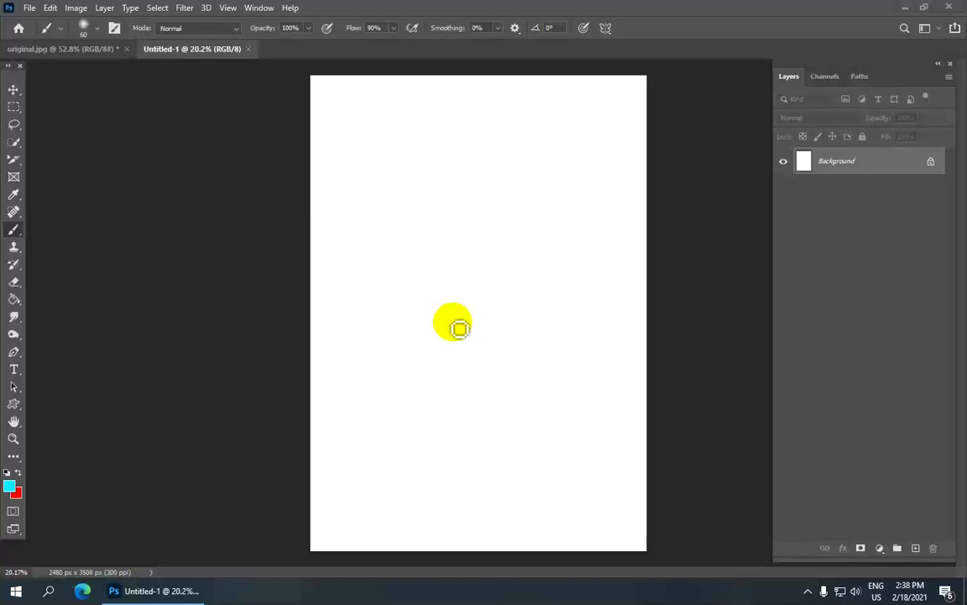
pyautogui.scroll(-2, 437, 256)
# Step: Check the painting tool group and keep the standard Brush tool selected
pyautogui.scroll(2, 436, 256)
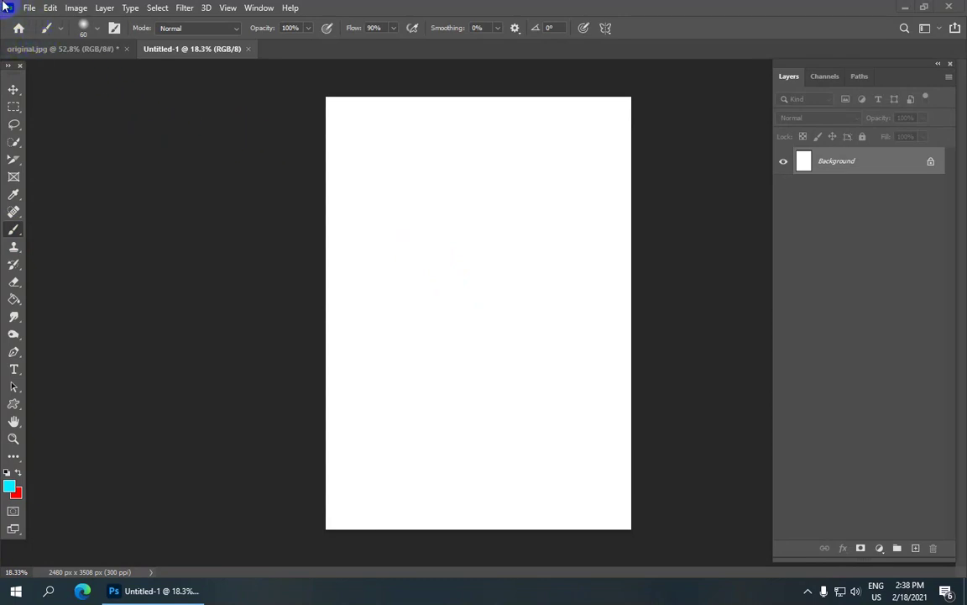
pyautogui.rightClick(9, 231)
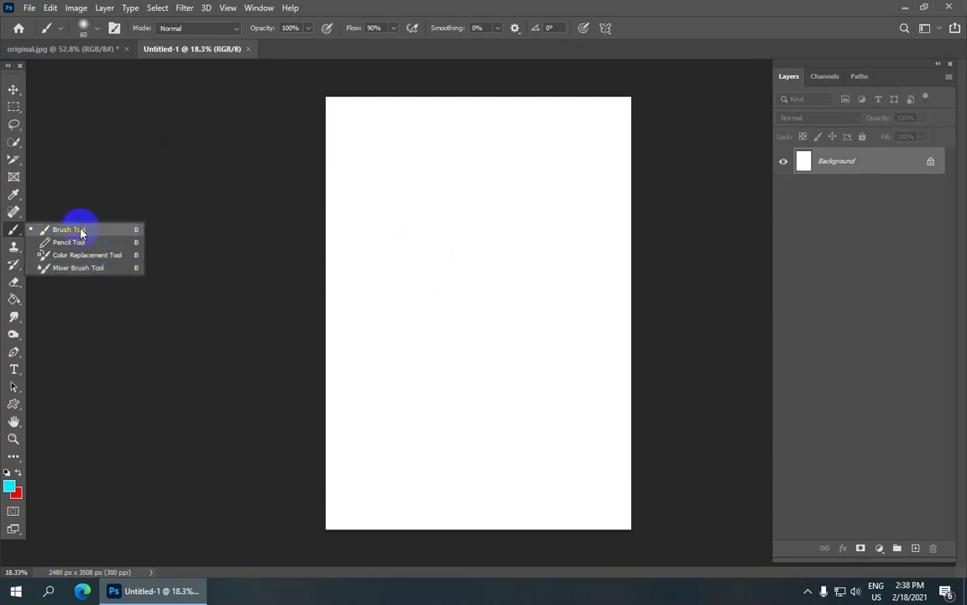
pyautogui.click(133, 231)
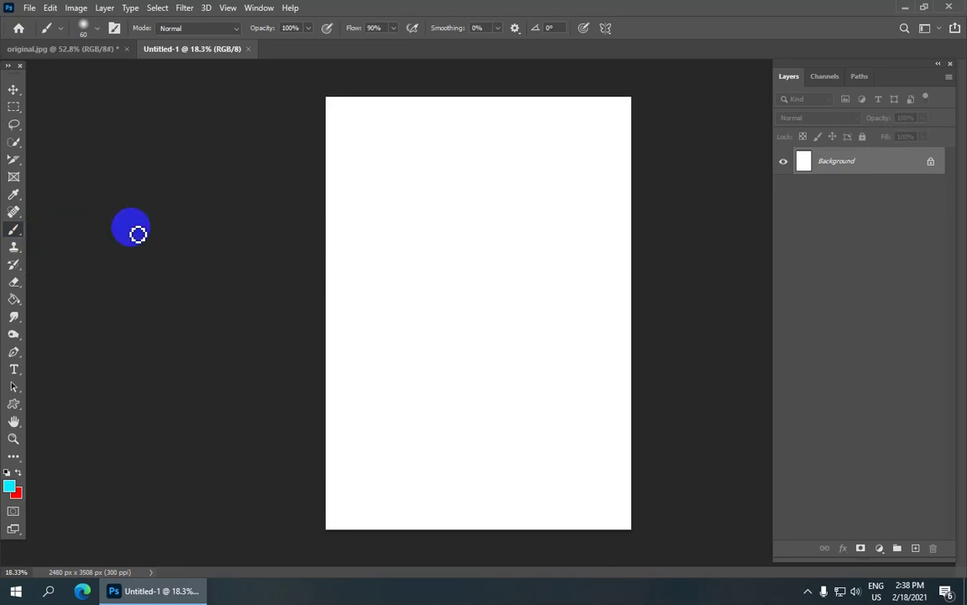
pyautogui.scroll(-1, 421, 199)
pyautogui.scroll(2, 426, 192)
pyautogui.scroll(1, 388, 101)
pyautogui.scroll(-1, 388, 101)
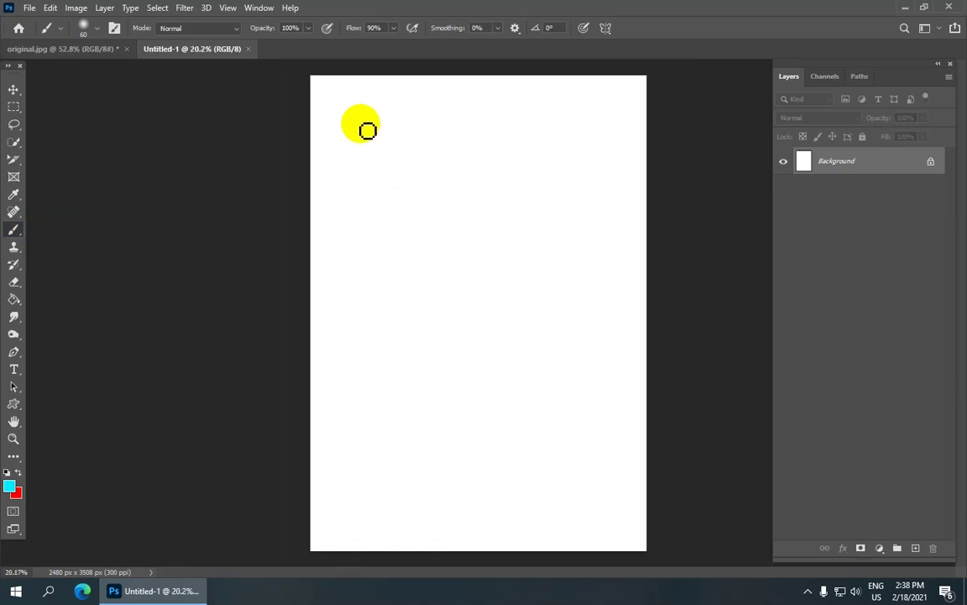
pyautogui.rightClick(18, 234)
pyautogui.click(100, 228)
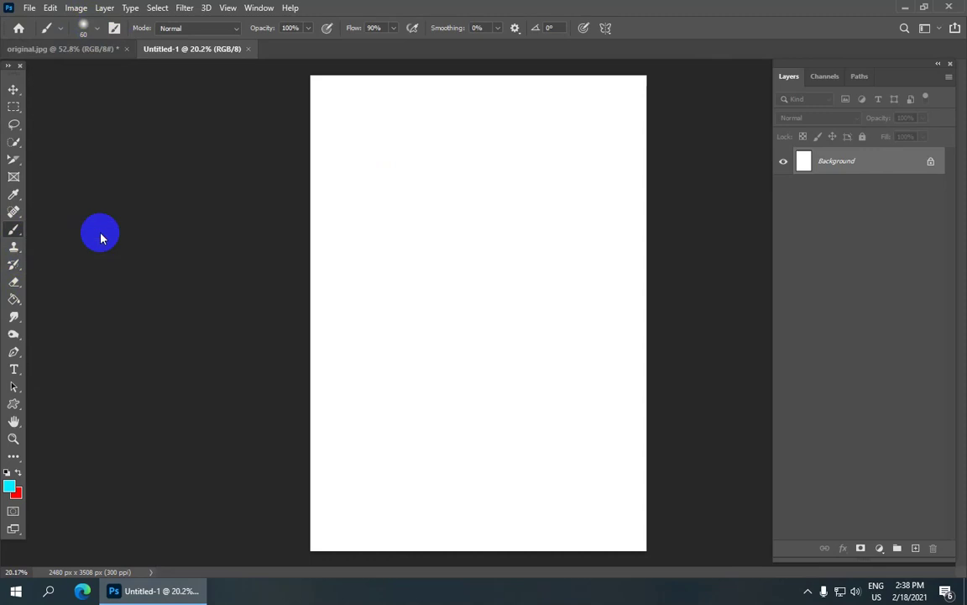
# Step: Browse the General and Dry Media brush presets, keep the 60 px Soft Round, and show its tip settings
pyautogui.click(97, 32)
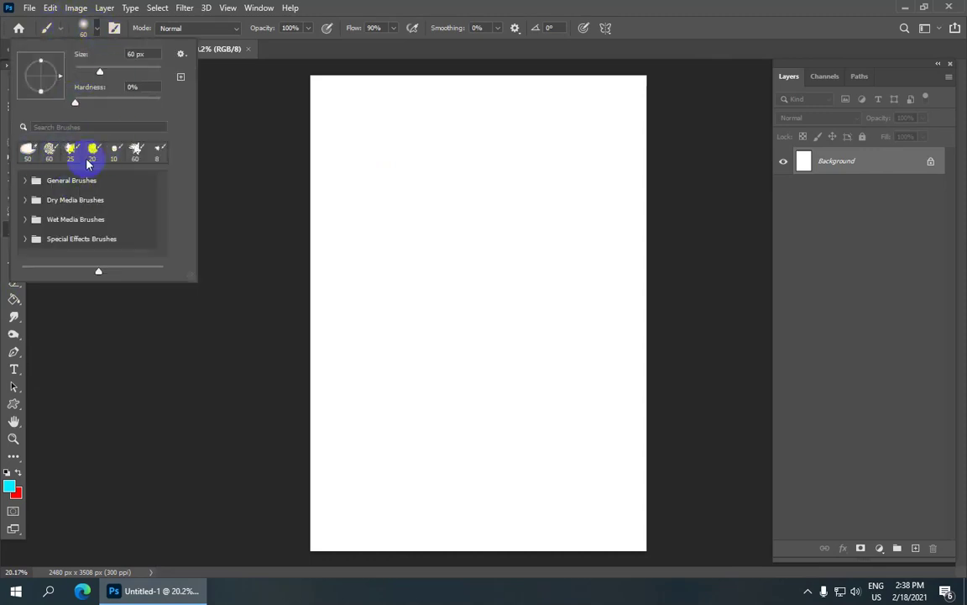
pyautogui.click(25, 181)
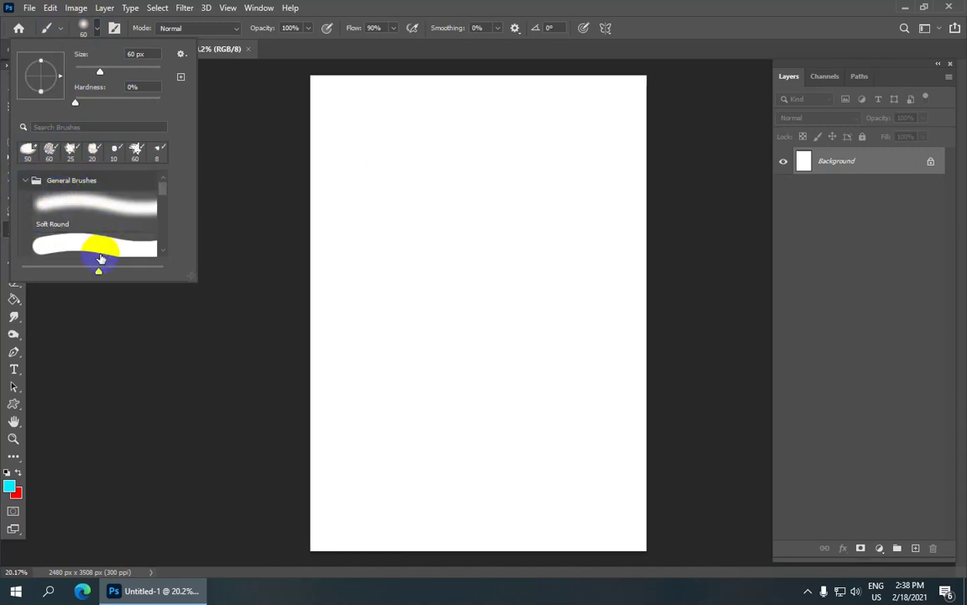
pyautogui.scroll(-1, 100, 258)
pyautogui.scroll(-1, 134, 222)
pyautogui.scroll(-1, 75, 240)
pyautogui.scroll(-1, 80, 224)
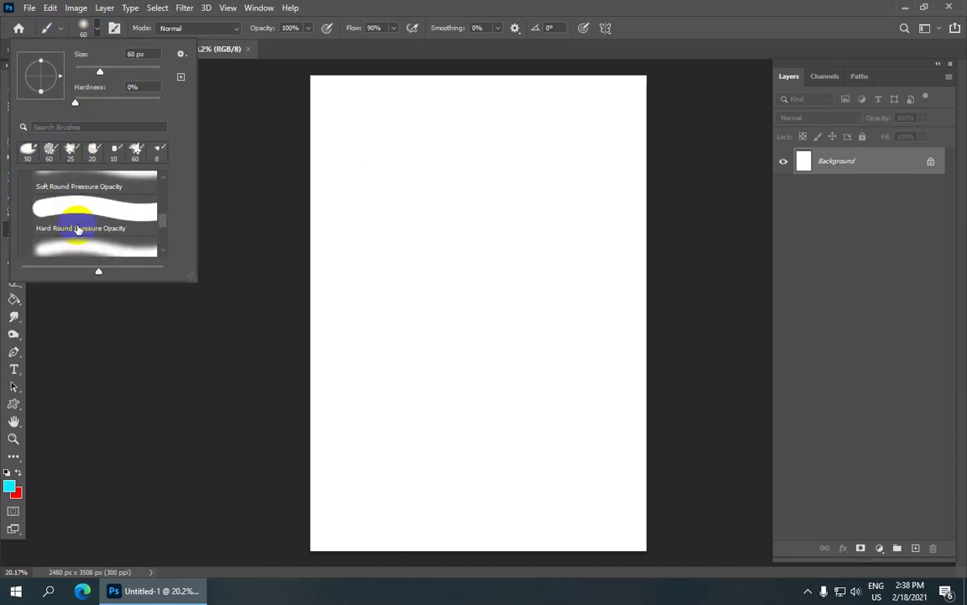
pyautogui.scroll(-2, 71, 229)
pyautogui.scroll(-1, 42, 224)
pyautogui.click(28, 209)
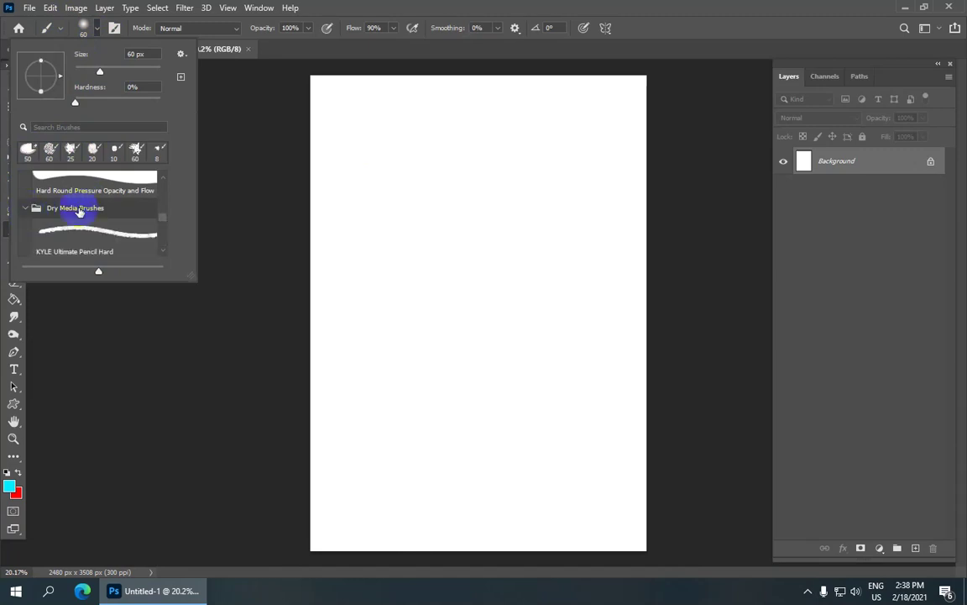
pyautogui.scroll(-1, 80, 212)
pyautogui.scroll(3, 81, 197)
pyautogui.scroll(2, 83, 212)
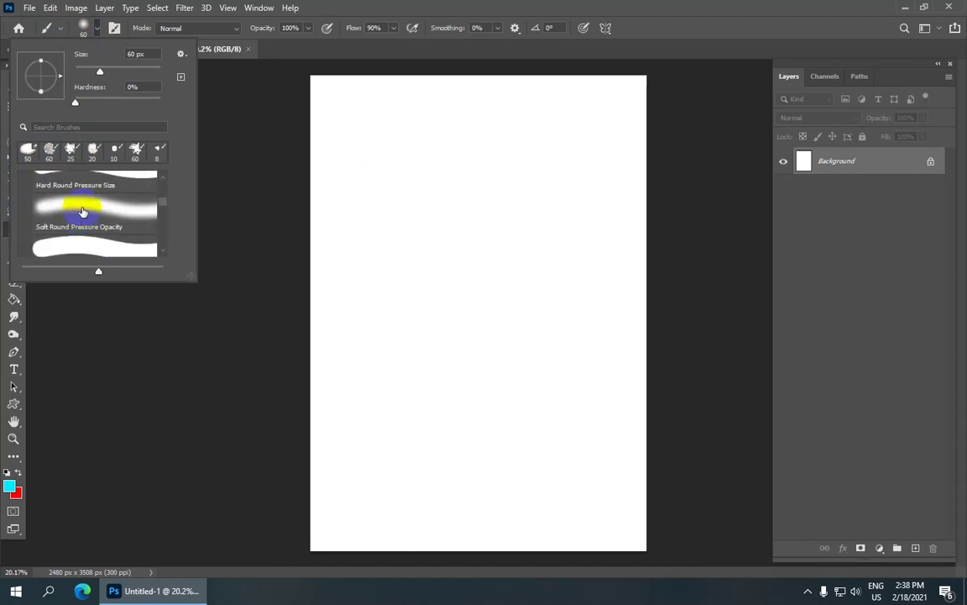
pyautogui.scroll(1, 83, 212)
pyautogui.scroll(1, 81, 215)
pyautogui.scroll(2, 82, 215)
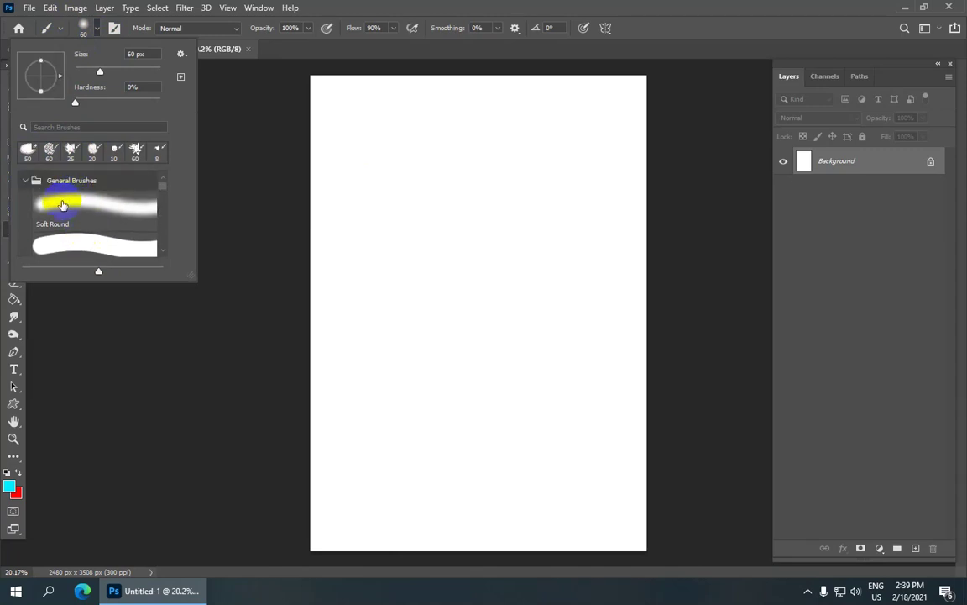
pyautogui.click(95, 33)
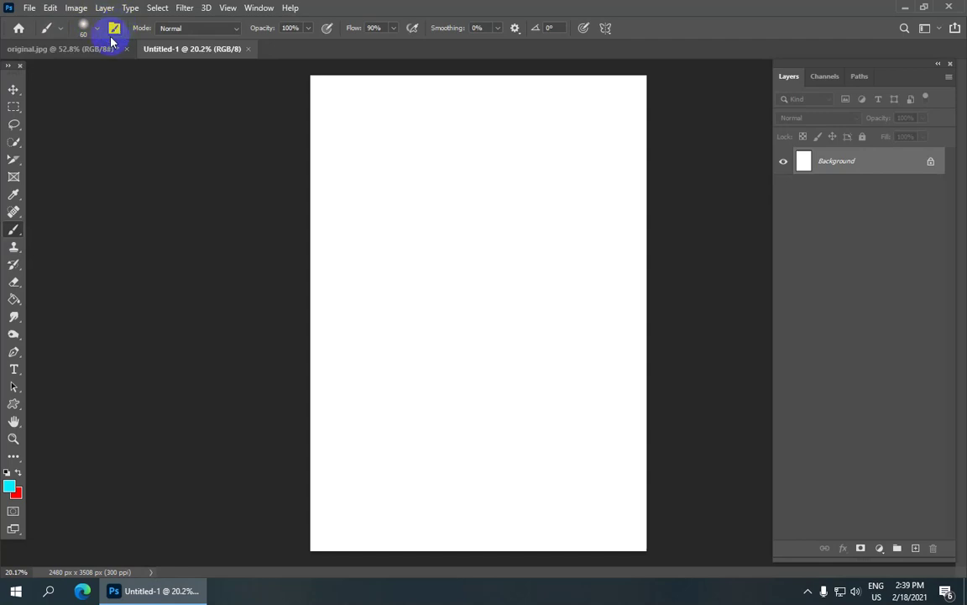
pyautogui.click(116, 29)
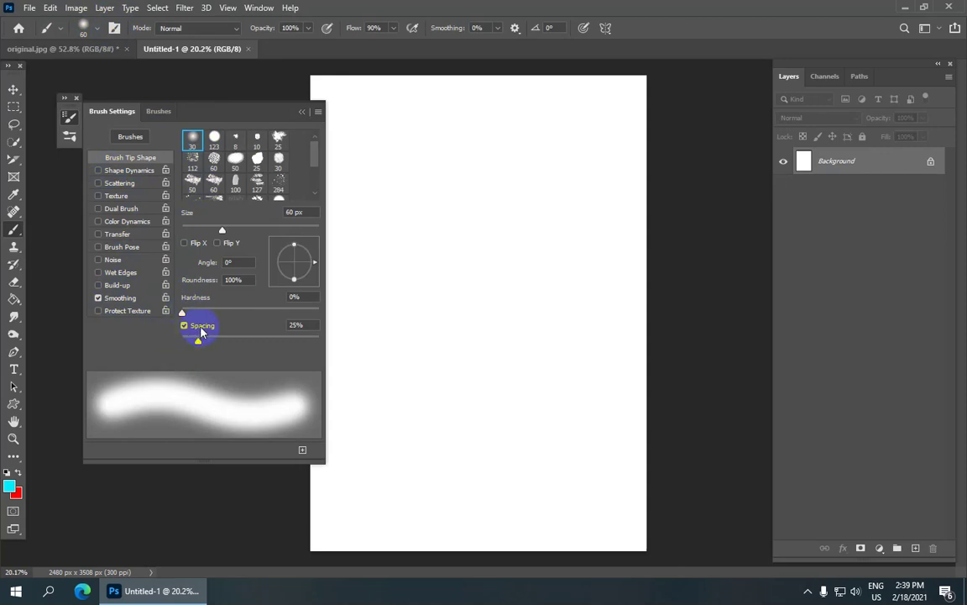
# Step: Collapse the Brush Settings panel, leaving the 60 px soft brush at 100% opacity
pyautogui.click(300, 111)
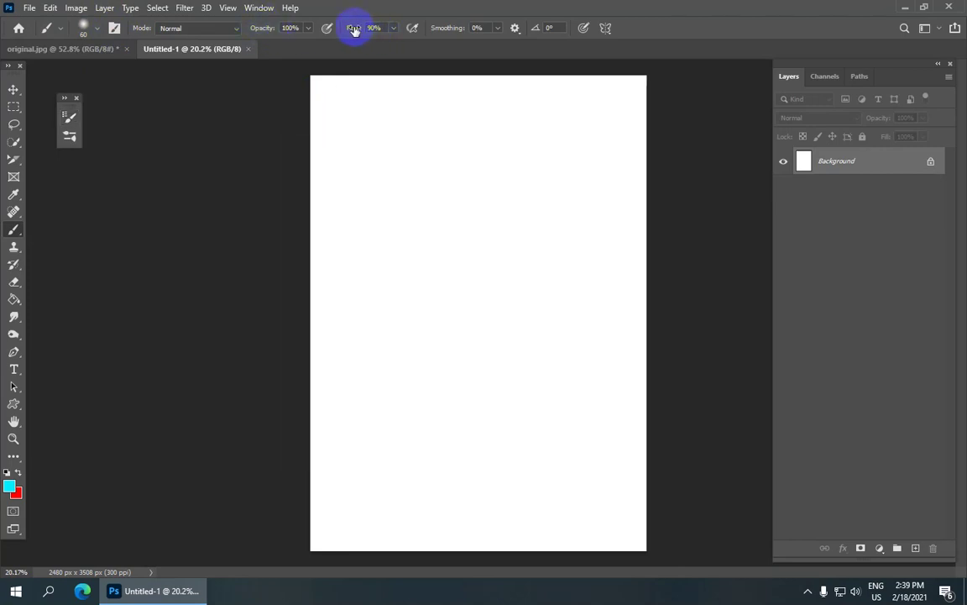
# Step: Raise brush flow to 100% and paint a cyan stroke near the top of the page
pyautogui.moveTo(393, 46); pyautogui.dragTo(416, 47)
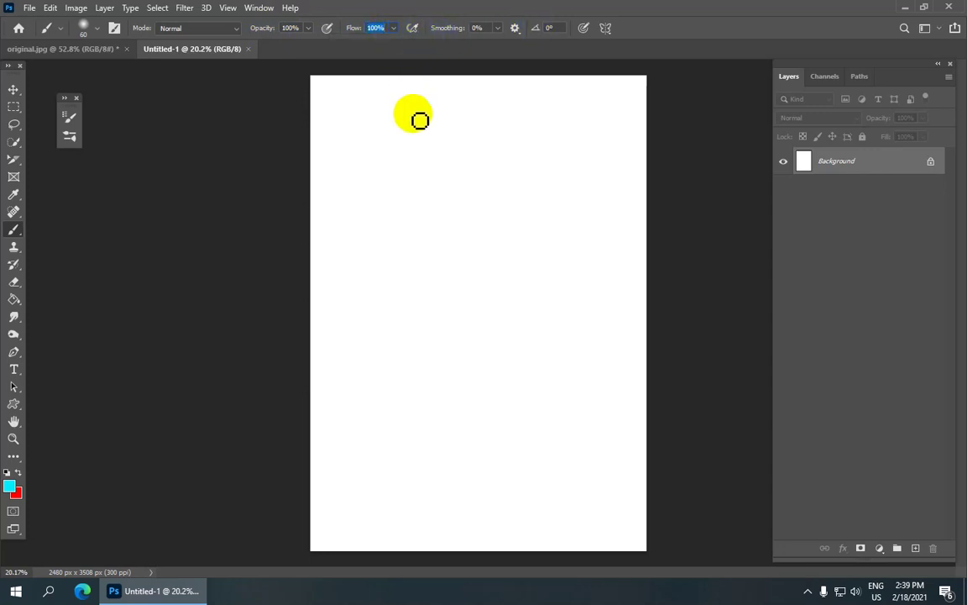
pyautogui.moveTo(394, 151)
pyautogui.mouseDown()
pyautogui.moveTo(408, 179)
pyautogui.moveTo(419, 156)
pyautogui.moveTo(410, 179)
pyautogui.moveTo(405, 160)
pyautogui.mouseUp()
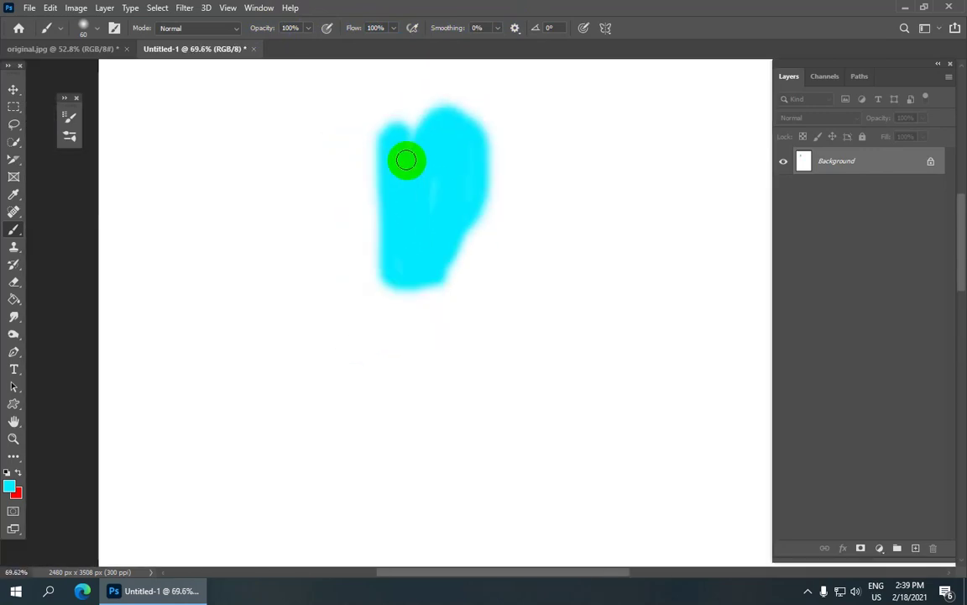
pyautogui.scroll(-5, 405, 159)
# Step: Change the foreground colour to blue #002aff, paint a stroke beside the cyan one, and enlarge the brush
pyautogui.click(10, 497)
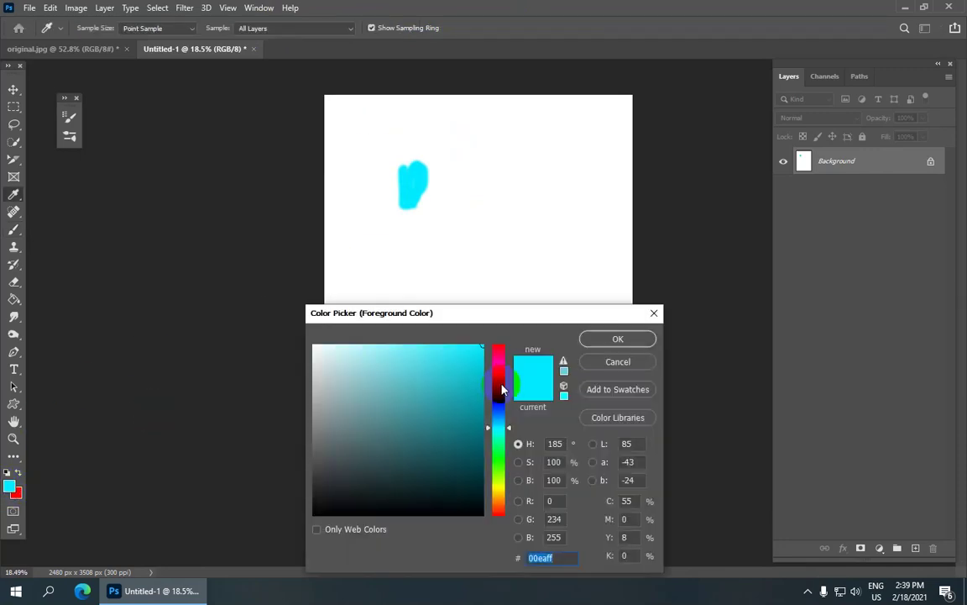
pyautogui.moveTo(498, 414); pyautogui.dragTo(468, 391)
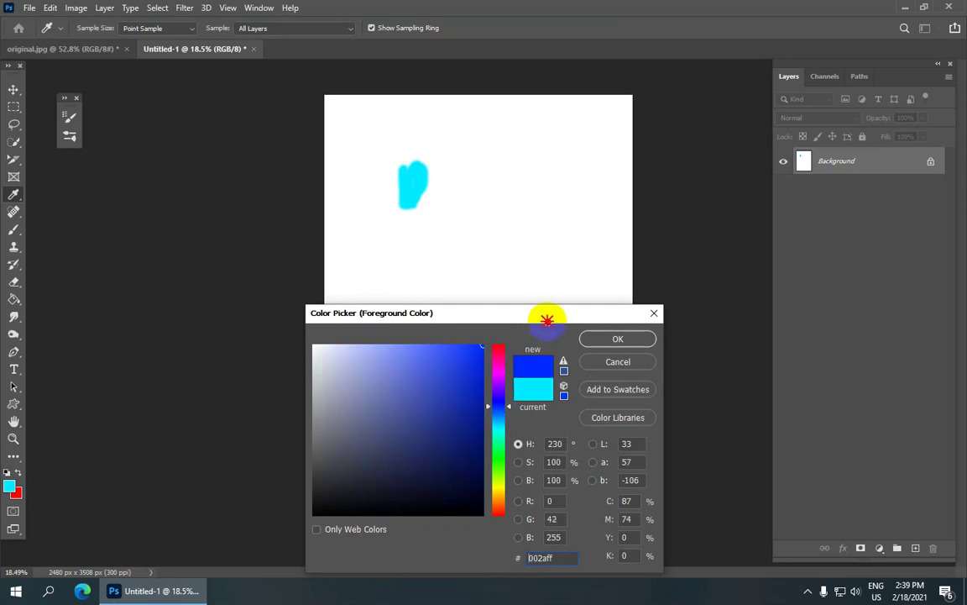
pyautogui.click(618, 339)
pyautogui.moveTo(460, 179); pyautogui.dragTo(478, 211)
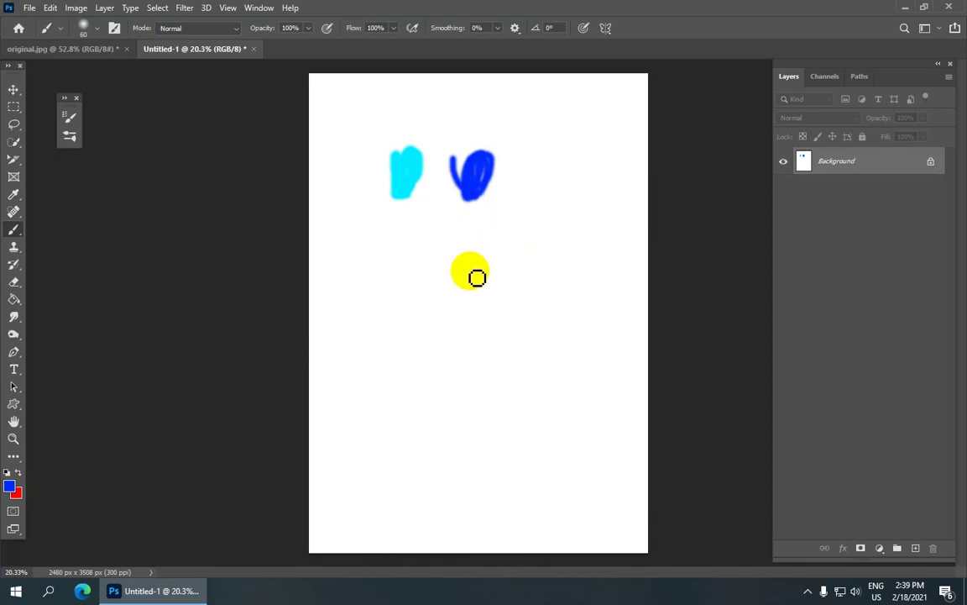
pyautogui.press(']')
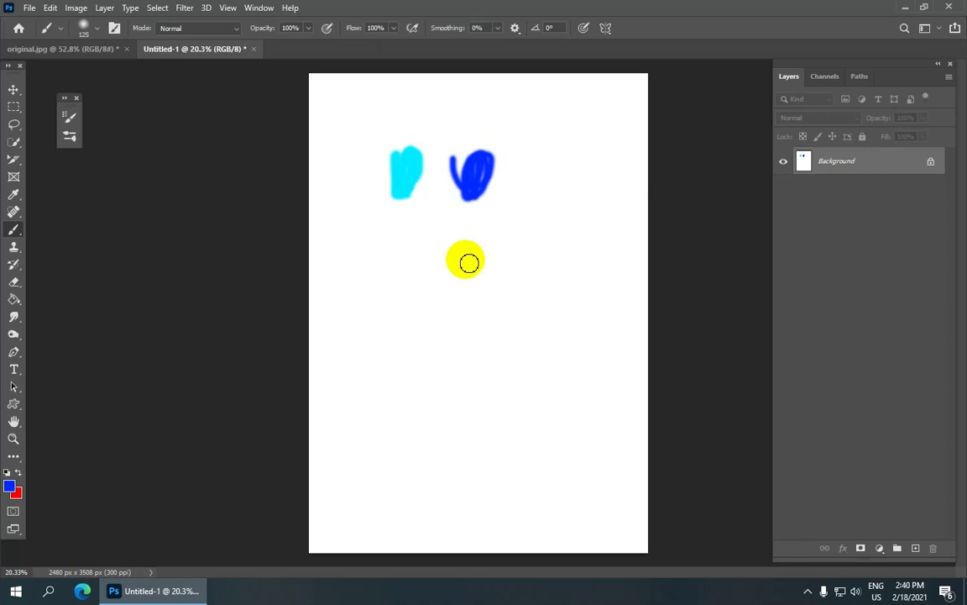
# Step: Set the brush size to 150 px and paint a large soft blue blob right of the strokes
pyautogui.press(']')
pyautogui.press(']')
pyautogui.scroll(-2, 457, 234)
pyautogui.press('[')
pyautogui.press('[')
pyautogui.press('[')
pyautogui.scroll(2, 408, 190)
pyautogui.scroll(-1, 449, 178)
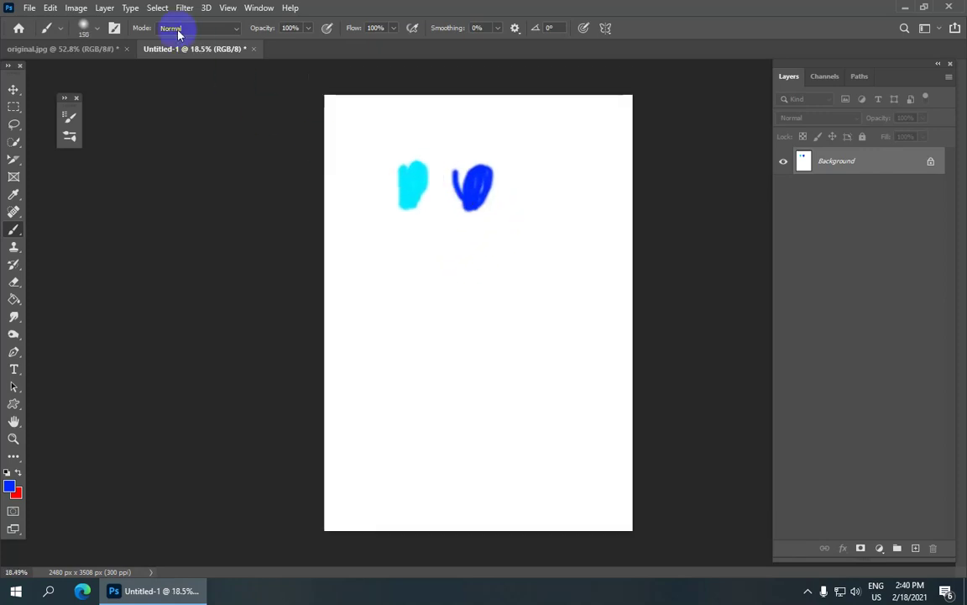
pyautogui.scroll(1, 514, 178)
pyautogui.moveTo(502, 161)
pyautogui.mouseDown()
pyautogui.moveTo(525, 205)
pyautogui.moveTo(551, 170)
pyautogui.moveTo(529, 190)
pyautogui.mouseUp()
pyautogui.scroll(2, 529, 190)
pyautogui.scroll(1, 540, 186)
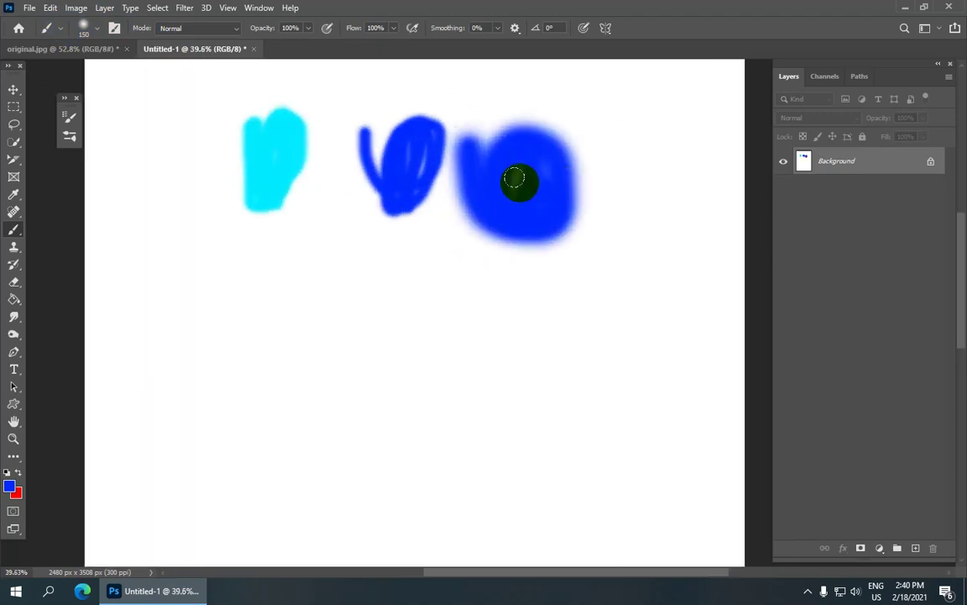
pyautogui.scroll(-2, 517, 168)
pyautogui.scroll(-1, 530, 205)
pyautogui.scroll(-1, 533, 190)
pyautogui.scroll(-2, 429, 182)
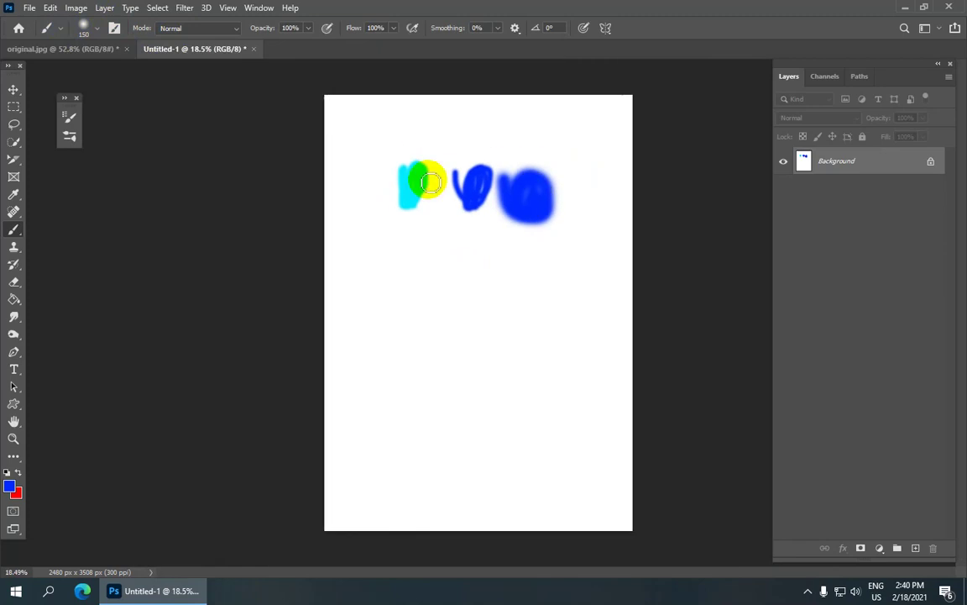
# Step: Switch the brush blend mode to Dissolve and paint a speckled blue eye-shaped loop below the strokes
pyautogui.click(238, 30)
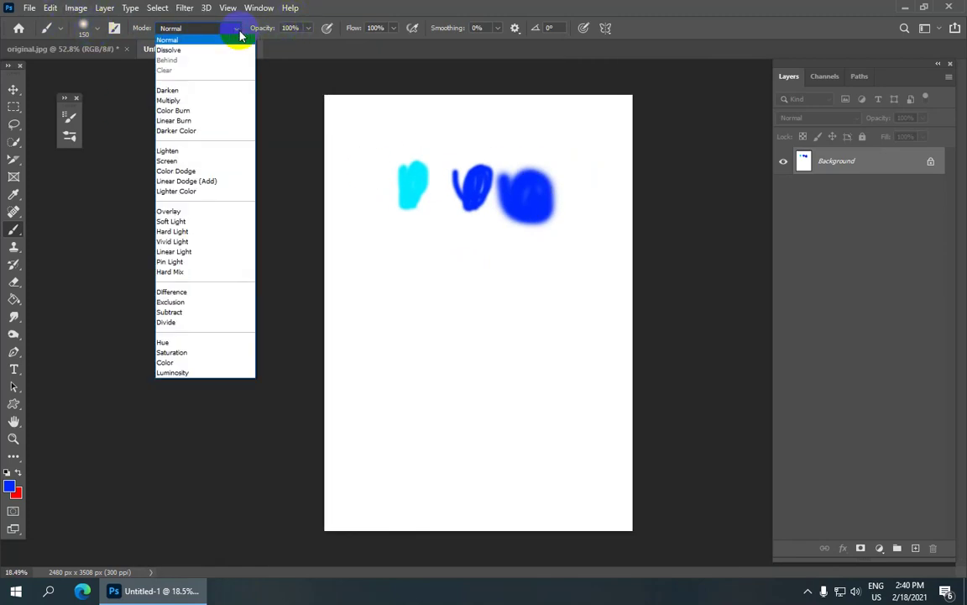
pyautogui.click(233, 50)
pyautogui.moveTo(397, 253)
pyautogui.mouseDown()
pyautogui.moveTo(384, 270)
pyautogui.moveTo(437, 263)
pyautogui.mouseUp()
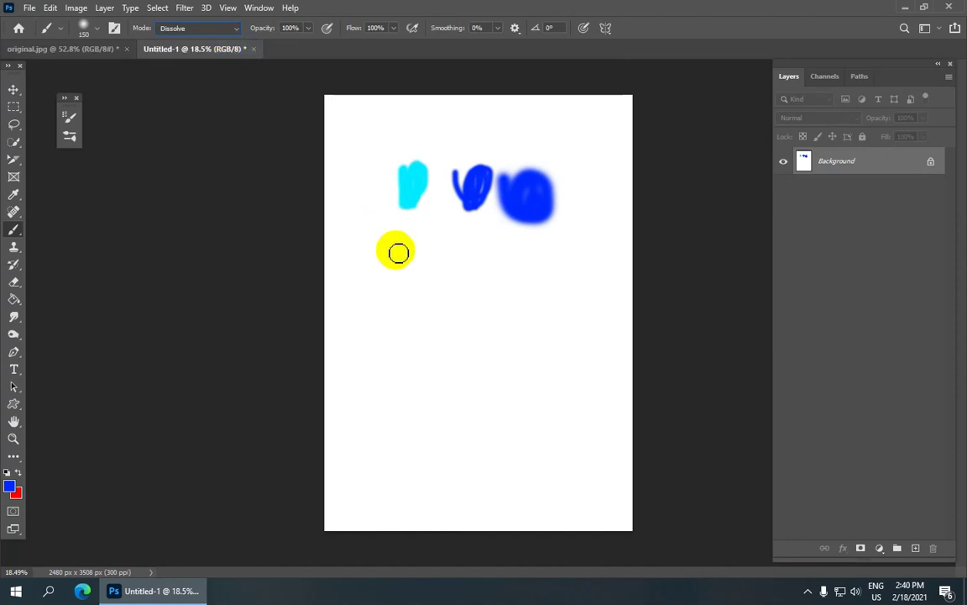
pyautogui.scroll(1, 428, 259)
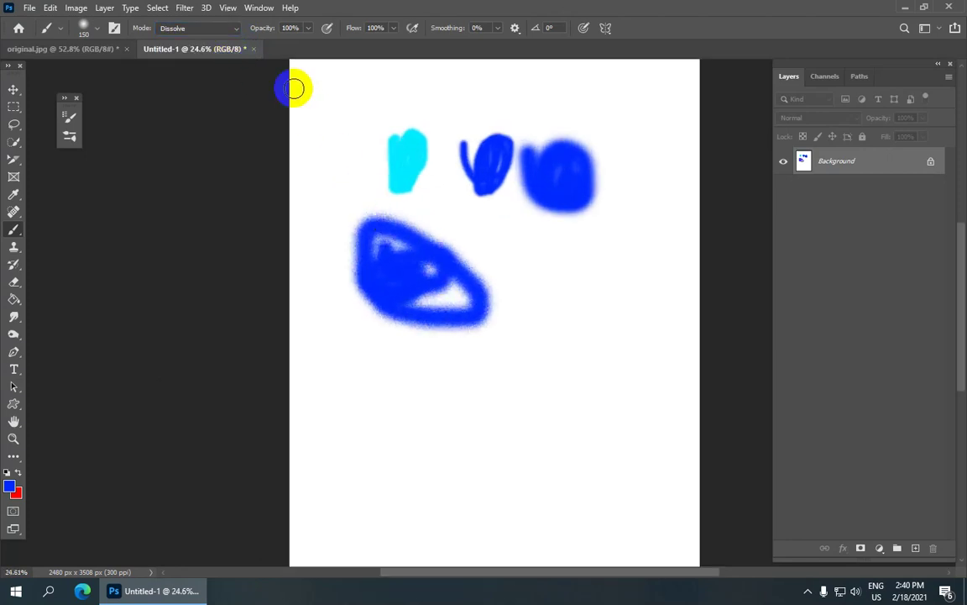
pyautogui.scroll(1, 428, 257)
pyautogui.scroll(1, 420, 268)
pyautogui.scroll(1, 412, 252)
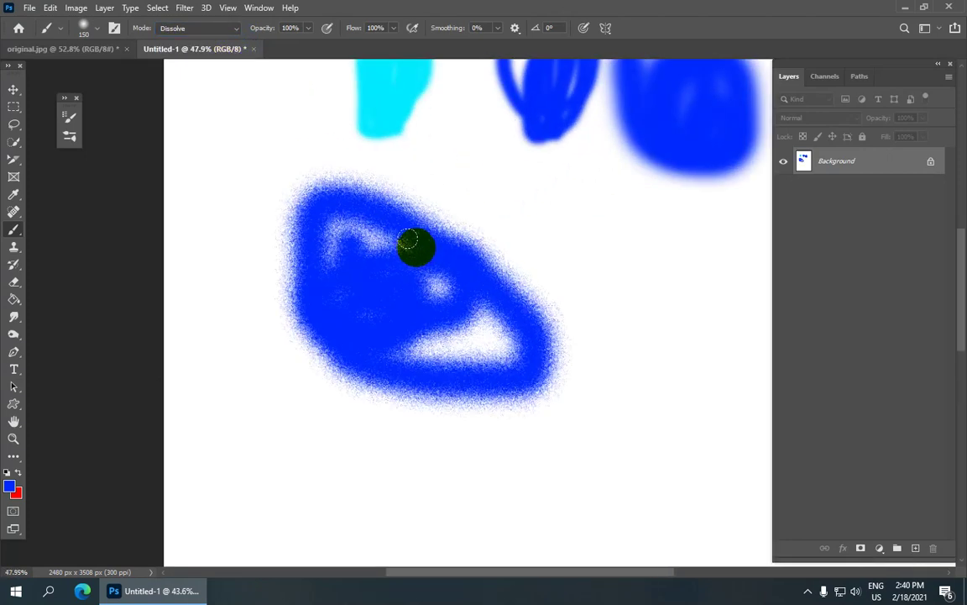
pyautogui.scroll(1, 420, 252)
pyautogui.scroll(-1, 394, 256)
pyautogui.scroll(-2, 404, 257)
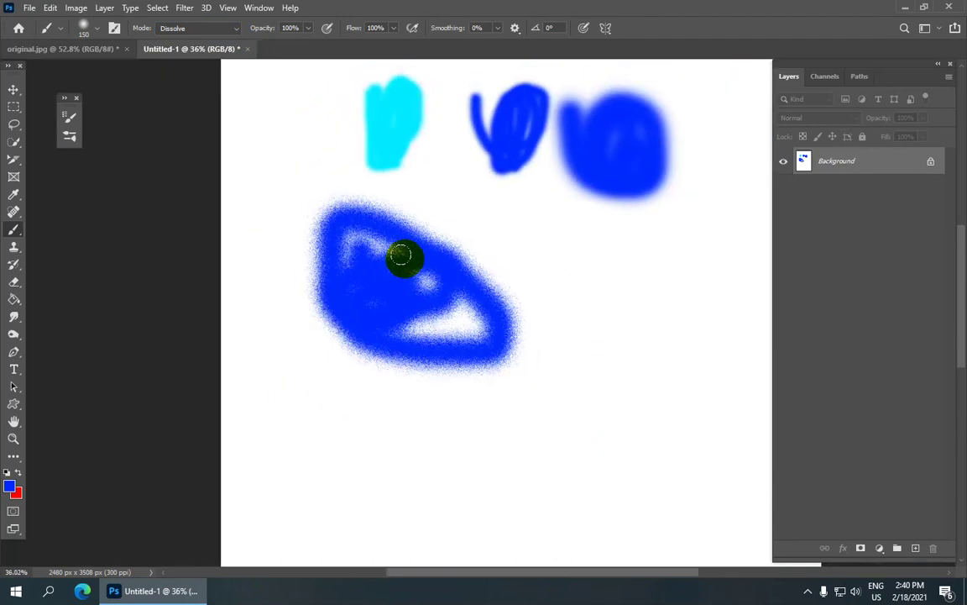
pyautogui.scroll(-1, 405, 260)
pyautogui.scroll(-1, 406, 261)
pyautogui.scroll(2, 481, 231)
pyautogui.scroll(3, 341, 250)
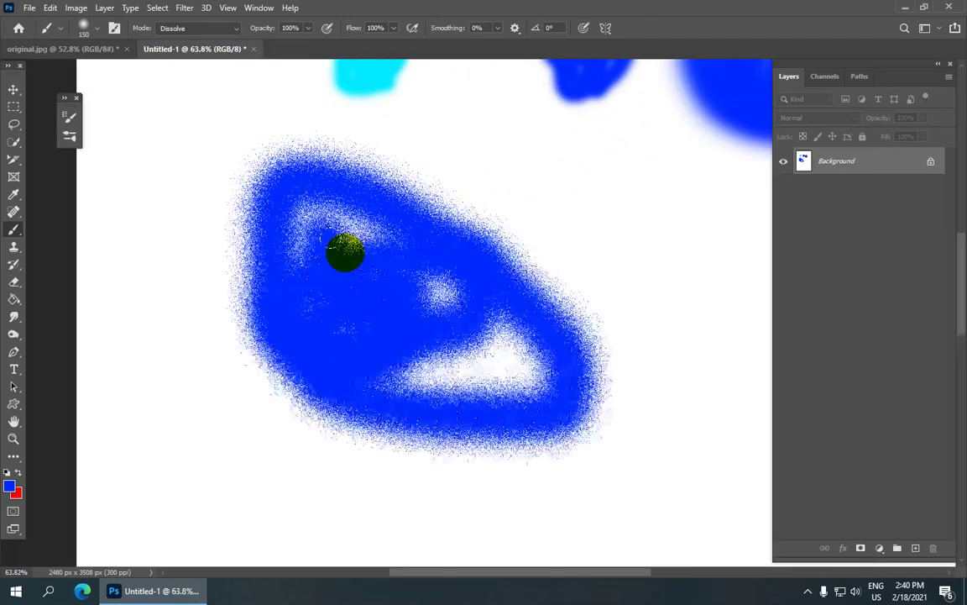
pyautogui.scroll(2, 555, 271)
pyautogui.scroll(4, 365, 404)
pyautogui.scroll(-1, 430, 248)
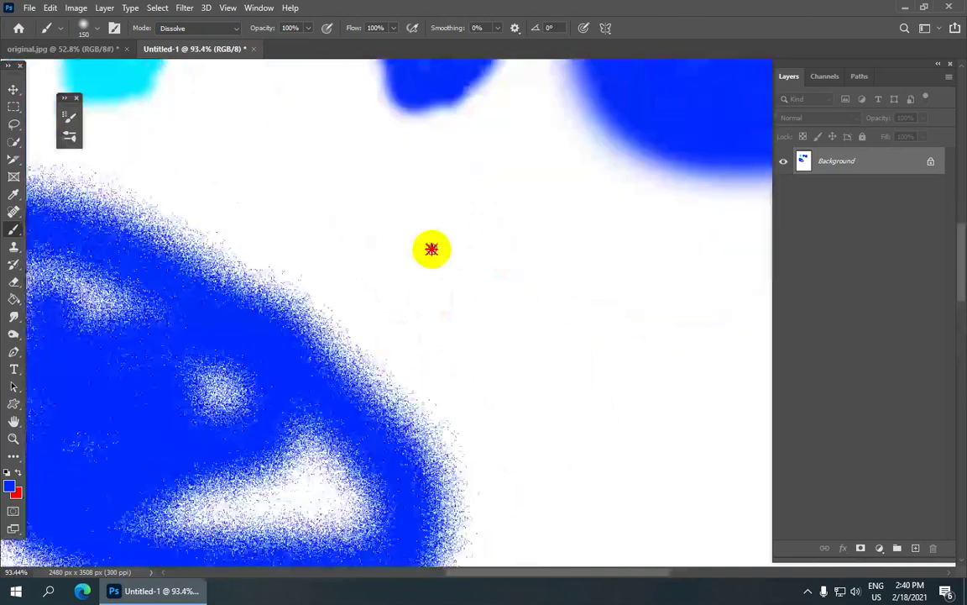
pyautogui.scroll(-3, 420, 233)
pyautogui.scroll(-4, 344, 188)
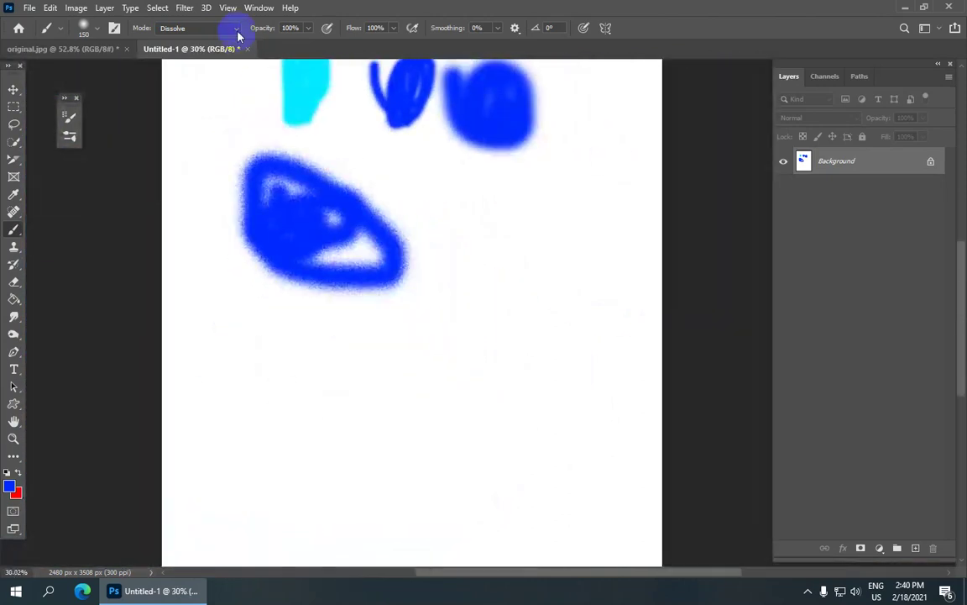
pyautogui.click(238, 32)
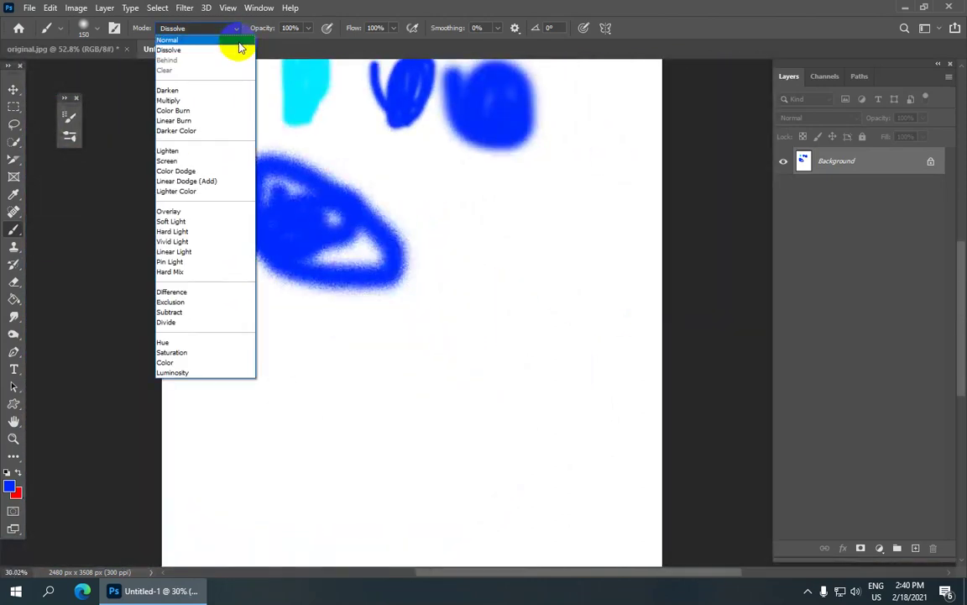
# Step: Return the blend mode to Normal and paint a soft solid blue blob at lower right
pyautogui.click(239, 41)
pyautogui.moveTo(472, 206); pyautogui.dragTo(504, 189)
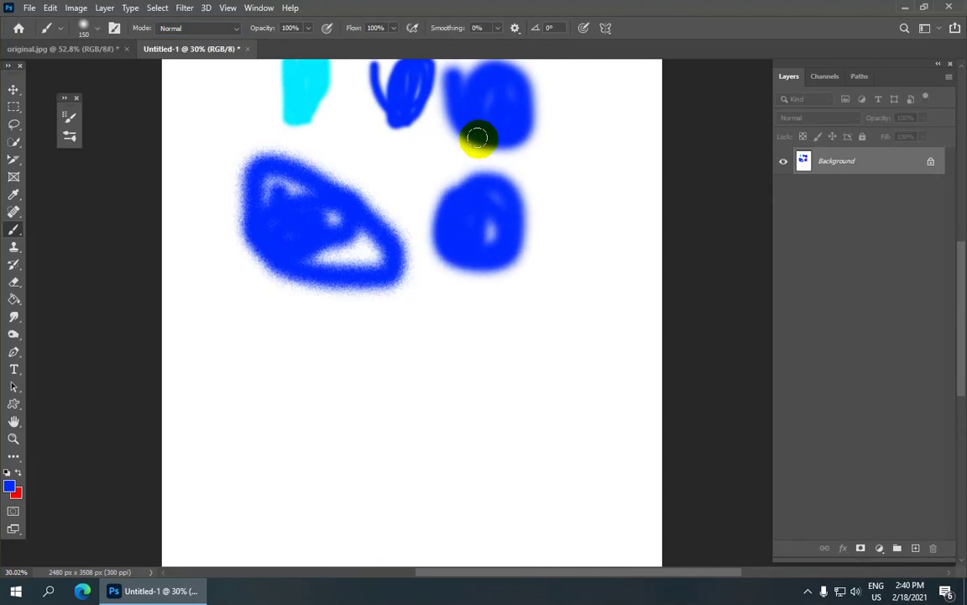
pyautogui.scroll(-3, 477, 137)
pyautogui.scroll(2, 503, 151)
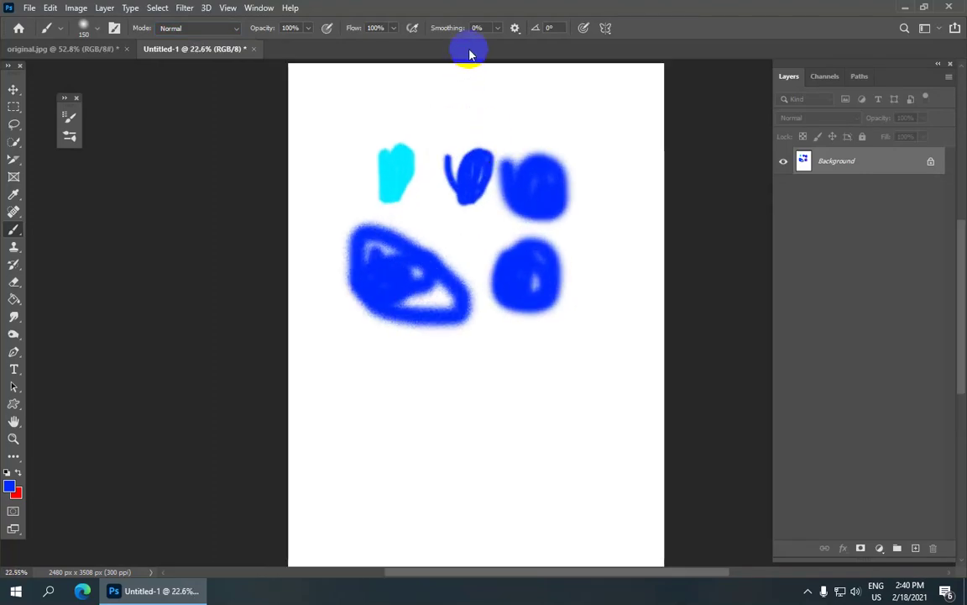
pyautogui.scroll(1, 469, 133)
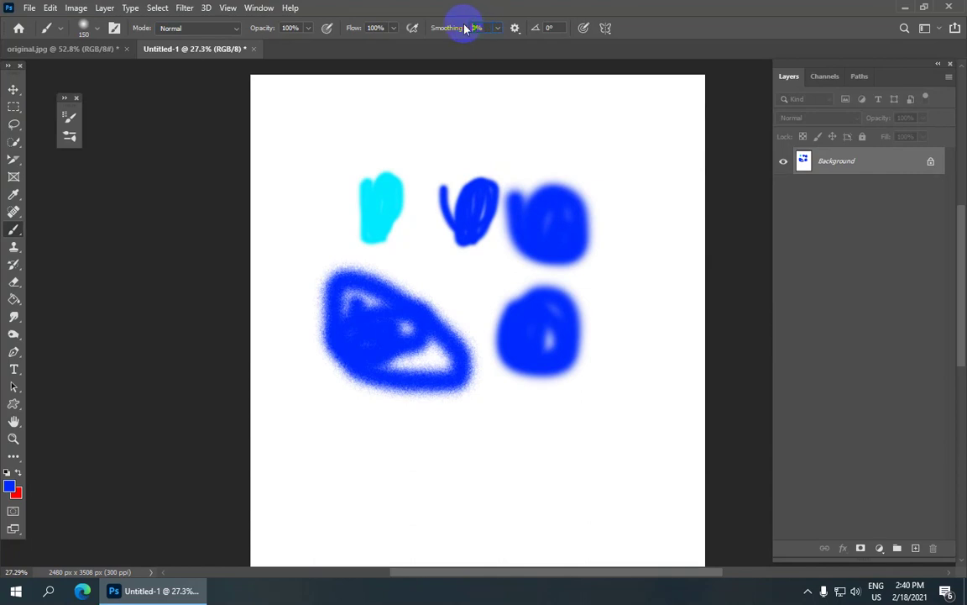
# Step: Paint another soft blue blob at the upper left, above the cyan stroke
pyautogui.moveTo(295, 148)
pyautogui.mouseDown()
pyautogui.moveTo(370, 163)
pyautogui.moveTo(345, 129)
pyautogui.mouseUp()
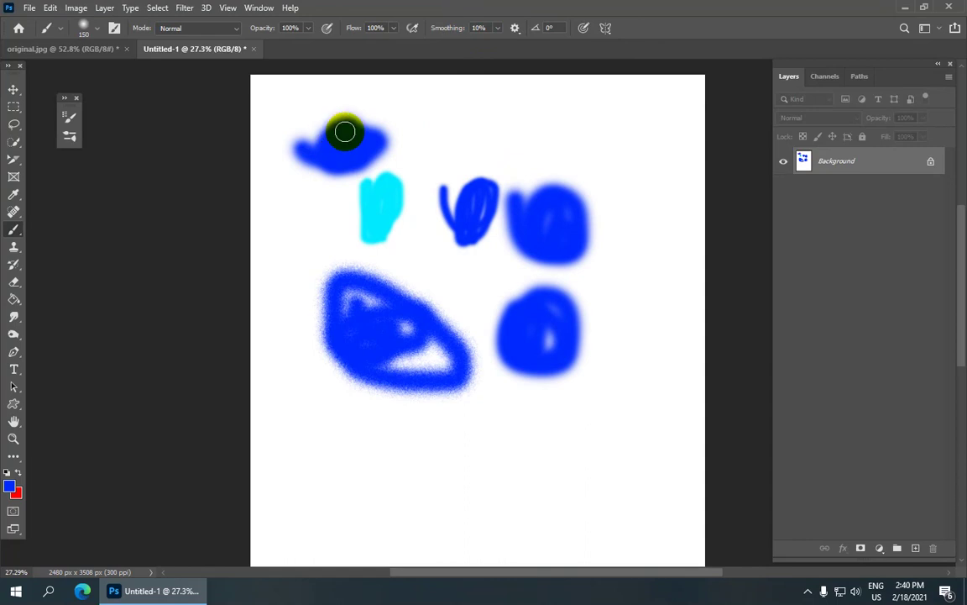
pyautogui.scroll(4, 380, 140)
pyautogui.scroll(1, 302, 183)
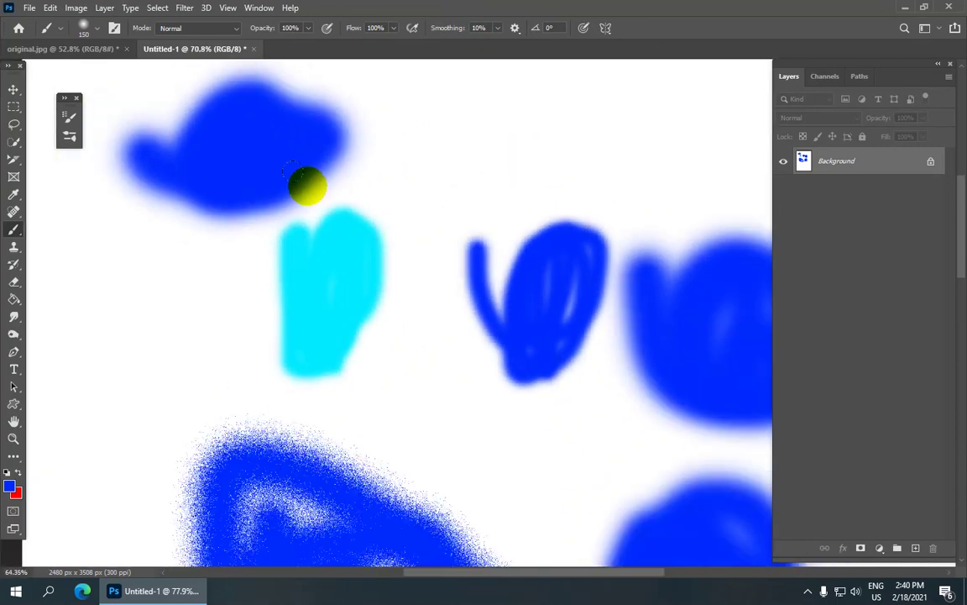
pyautogui.scroll(-4, 615, 244)
pyautogui.scroll(1, 555, 276)
pyautogui.scroll(4, 212, 181)
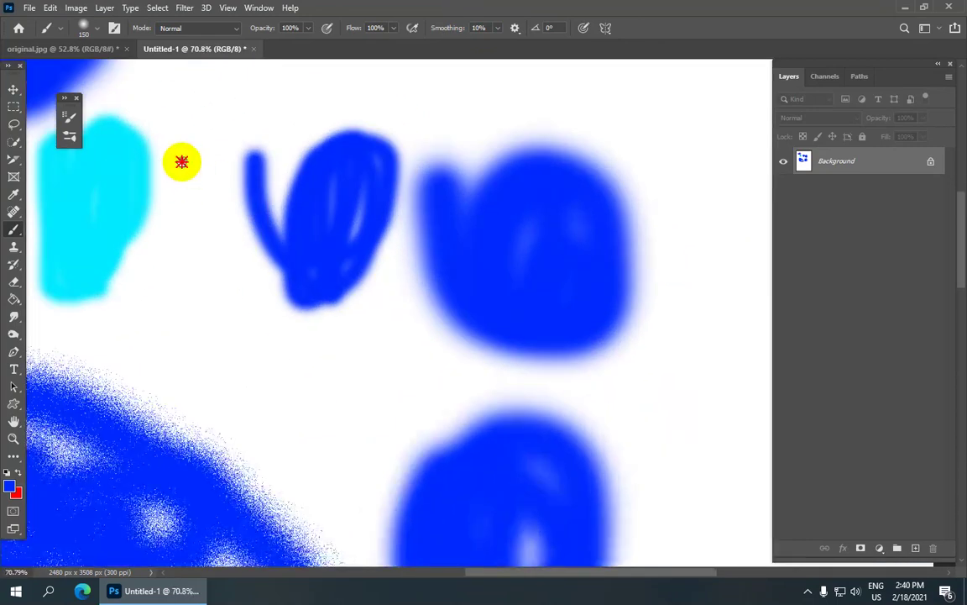
pyautogui.moveTo(182, 162); pyautogui.dragTo(353, 220)
pyautogui.scroll(-3, 353, 228)
pyautogui.scroll(-1, 436, 154)
pyautogui.scroll(1, 436, 153)
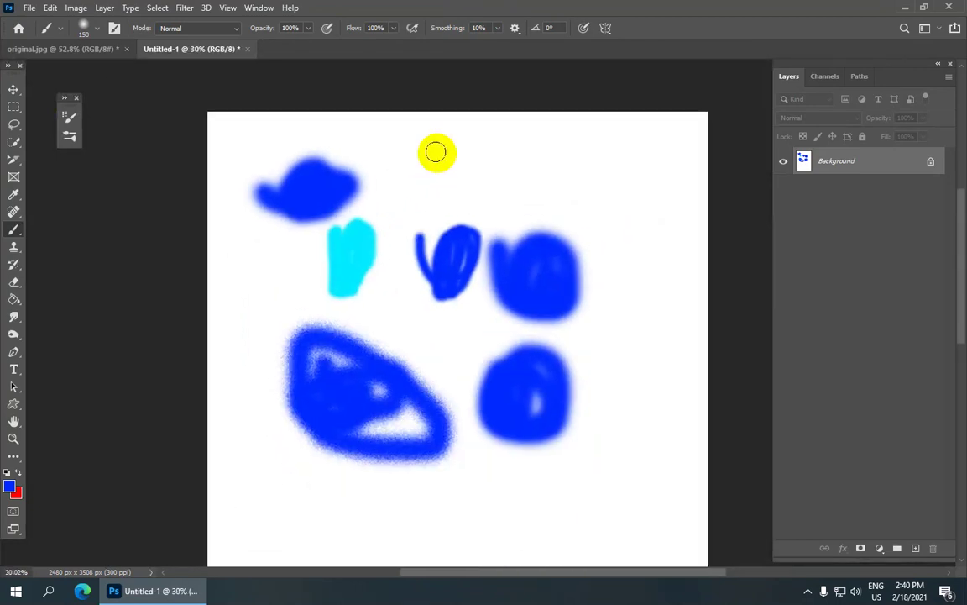
pyautogui.scroll(-1, 370, 130)
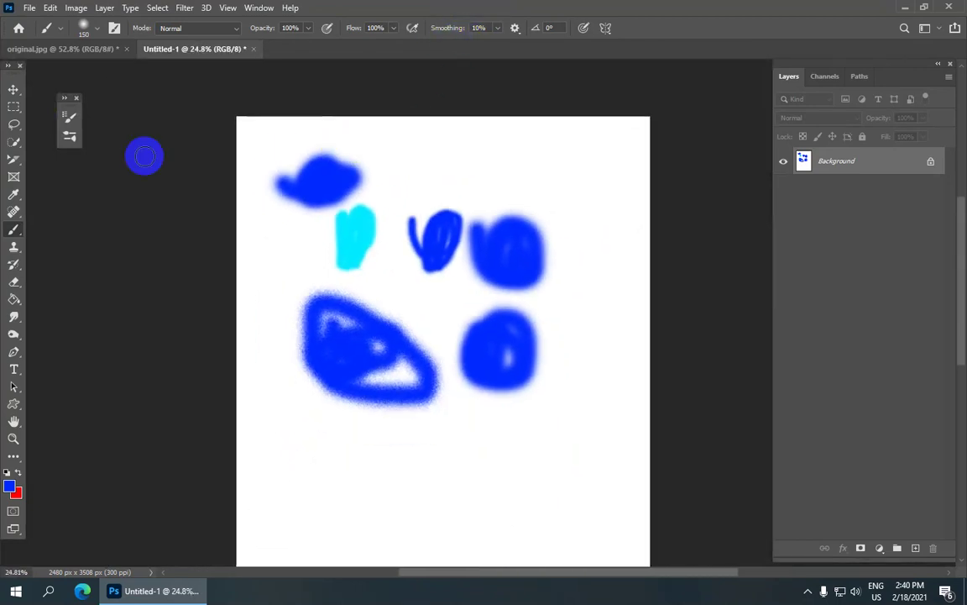
pyautogui.scroll(1, 126, 147)
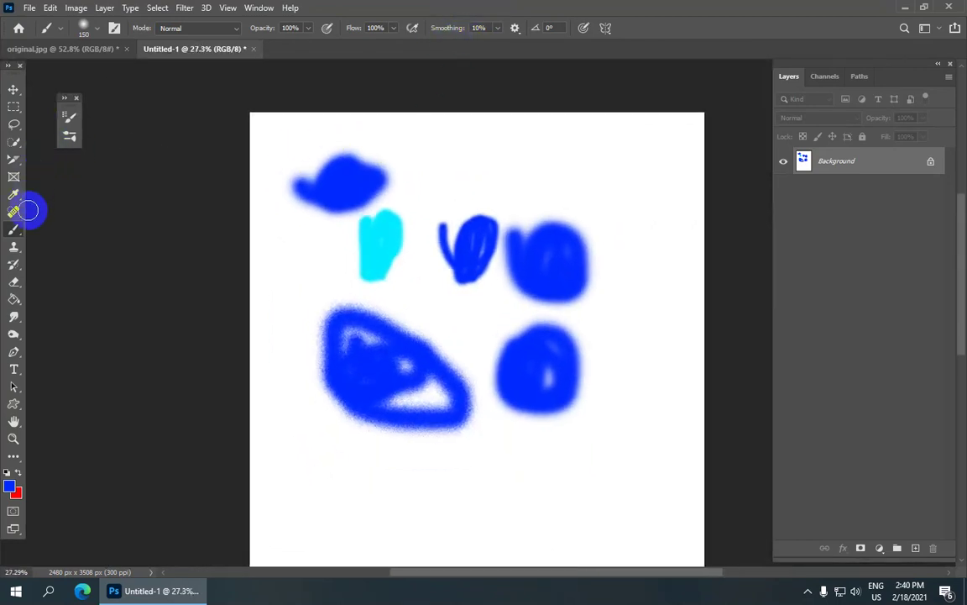
# Step: Switch to the Hard Round brush and paint a crisp blue blob left of the cyan stroke
pyautogui.click(99, 32)
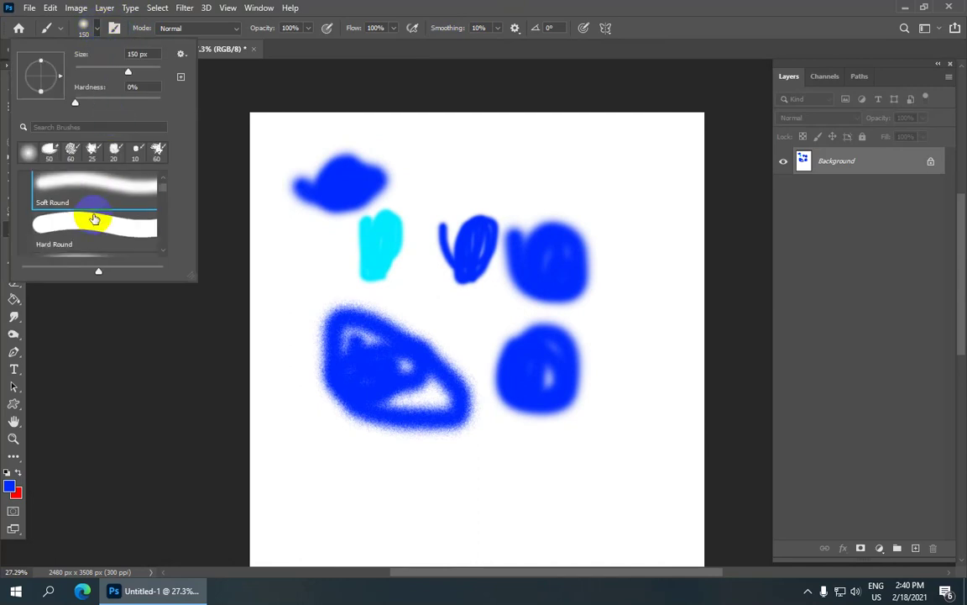
pyautogui.click(74, 230)
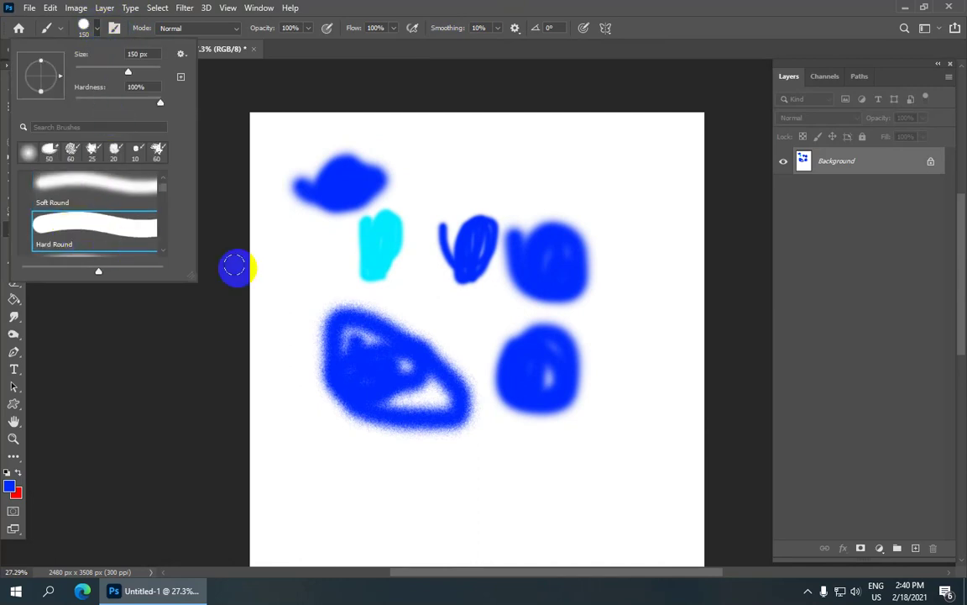
pyautogui.click(294, 251)
pyautogui.moveTo(294, 250)
pyautogui.mouseDown()
pyautogui.moveTo(283, 253)
pyautogui.moveTo(304, 238)
pyautogui.mouseUp()
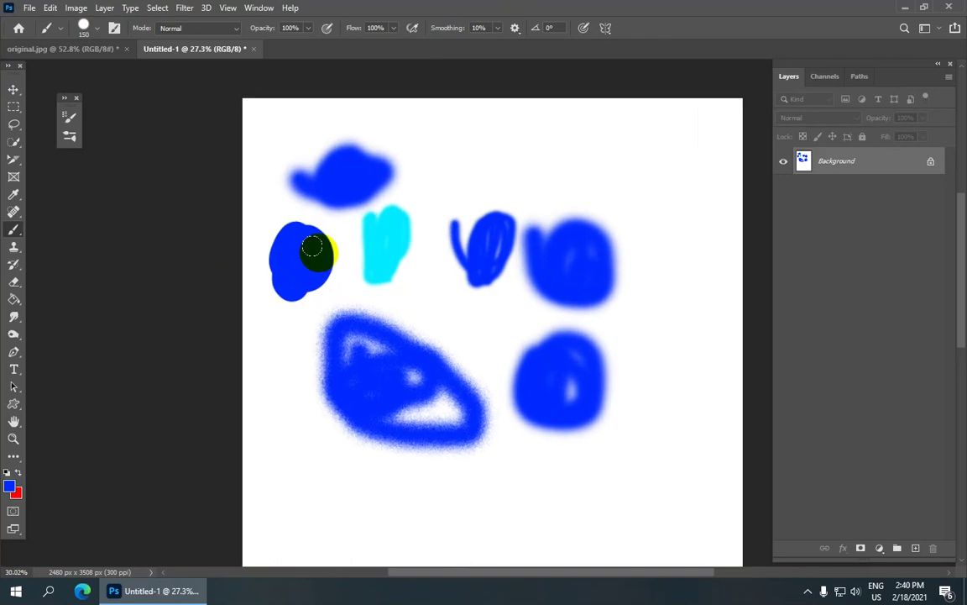
# Step: Paint a second hard-edged blue blob near the top of the page
pyautogui.scroll(2, 310, 242)
pyautogui.scroll(1, 294, 226)
pyautogui.scroll(1, 260, 202)
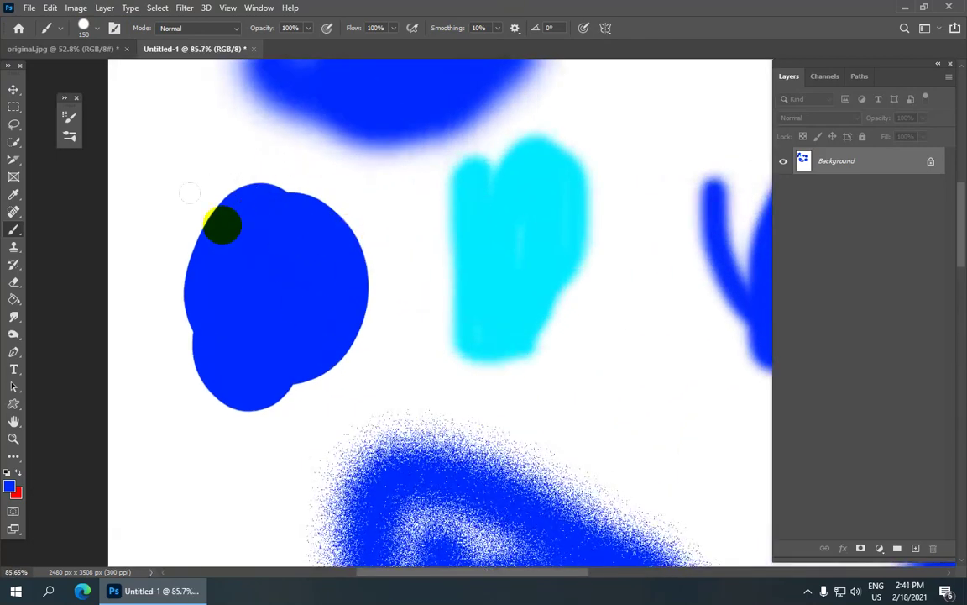
pyautogui.moveTo(397, 200)
pyautogui.mouseDown()
pyautogui.moveTo(377, 295)
pyautogui.moveTo(383, 201)
pyautogui.mouseUp()
pyautogui.scroll(-3, 287, 253)
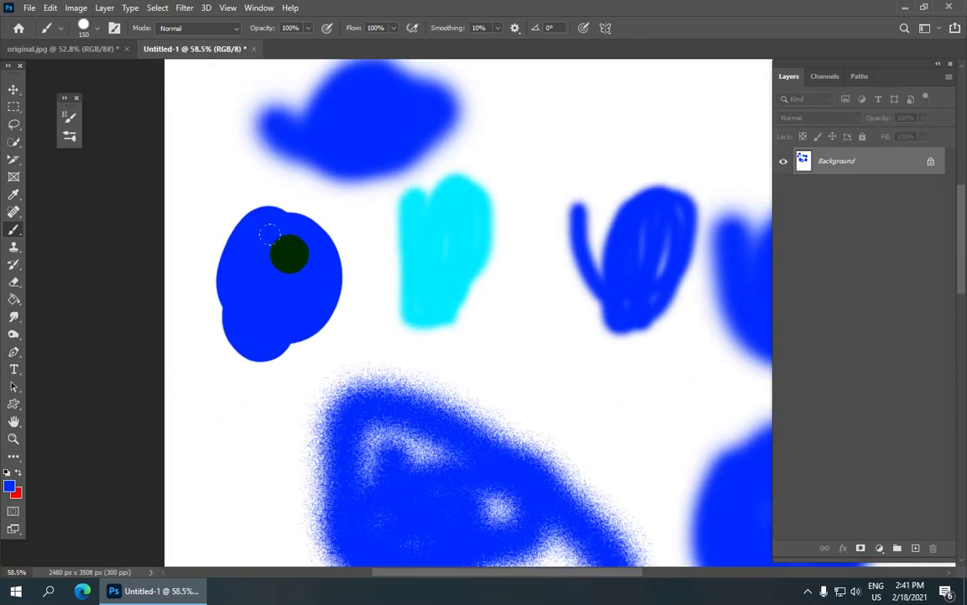
pyautogui.scroll(-2, 303, 253)
pyautogui.scroll(-1, 479, 194)
pyautogui.scroll(2, 467, 175)
pyautogui.scroll(1, 467, 175)
pyautogui.scroll(-1, 467, 175)
pyautogui.moveTo(428, 99); pyautogui.dragTo(485, 87)
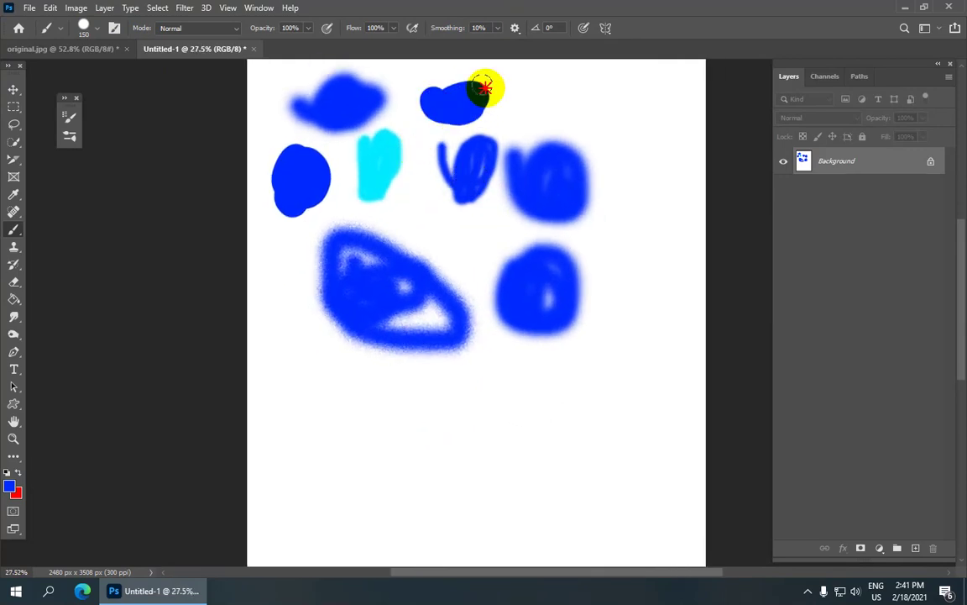
pyautogui.scroll(1, 498, 88)
pyautogui.scroll(-2, 542, 75)
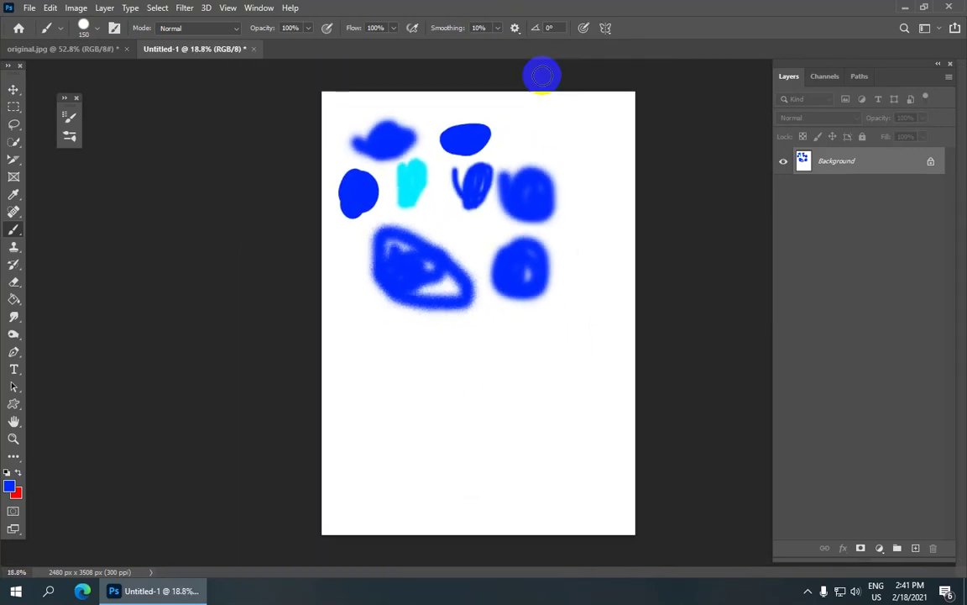
pyautogui.scroll(1, 503, 71)
# Step: In Brush Settings, choose the 306 px leaf-cluster tip and widen spacing to 67%
pyautogui.click(116, 27)
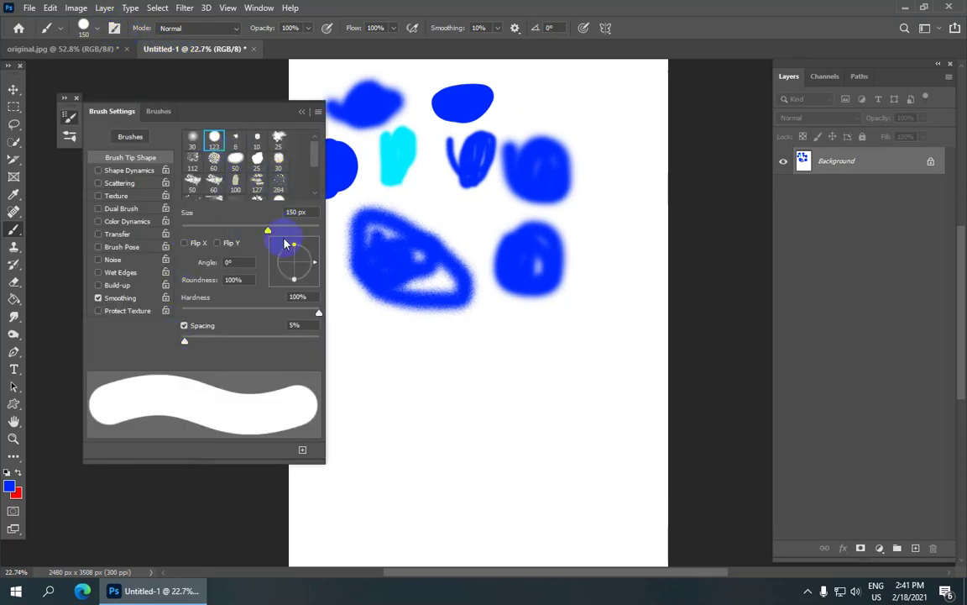
pyautogui.moveTo(248, 113)
pyautogui.mouseDown()
pyautogui.moveTo(190, 102)
pyautogui.moveTo(200, 150)
pyautogui.mouseUp()
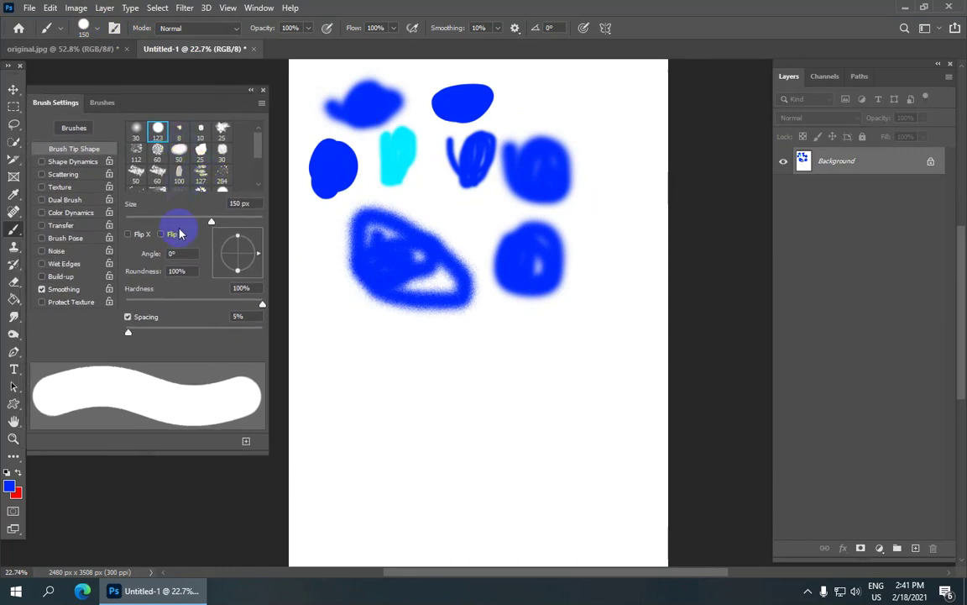
pyautogui.scroll(-1, 214, 162)
pyautogui.scroll(-1, 214, 161)
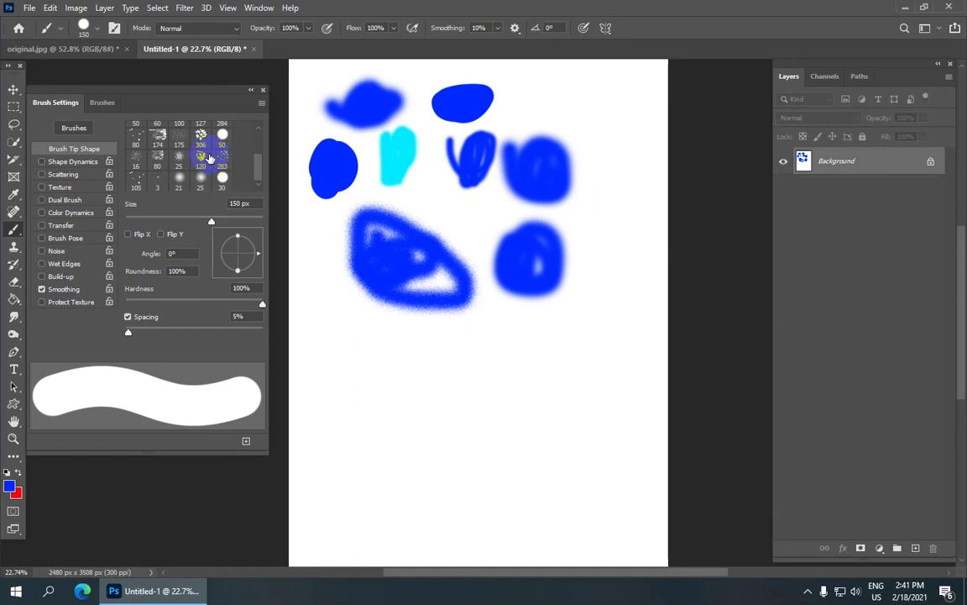
pyautogui.click(202, 145)
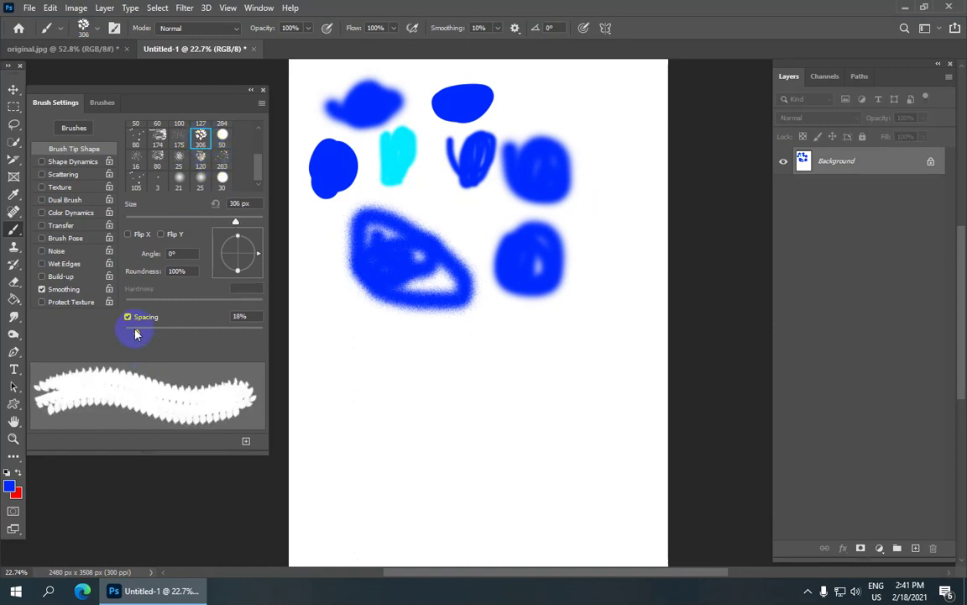
pyautogui.moveTo(138, 338)
pyautogui.mouseDown()
pyautogui.moveTo(122, 339)
pyautogui.moveTo(171, 343)
pyautogui.mouseUp()
# Step: Stamp nine blue leaf clusters across the lower half of the page
pyautogui.click(381, 355)
pyautogui.click(443, 388)
pyautogui.click(529, 351)
pyautogui.click(556, 420)
pyautogui.click(432, 441)
pyautogui.click(371, 437)
pyautogui.click(497, 467)
pyautogui.click(622, 344)
pyautogui.click(462, 349)
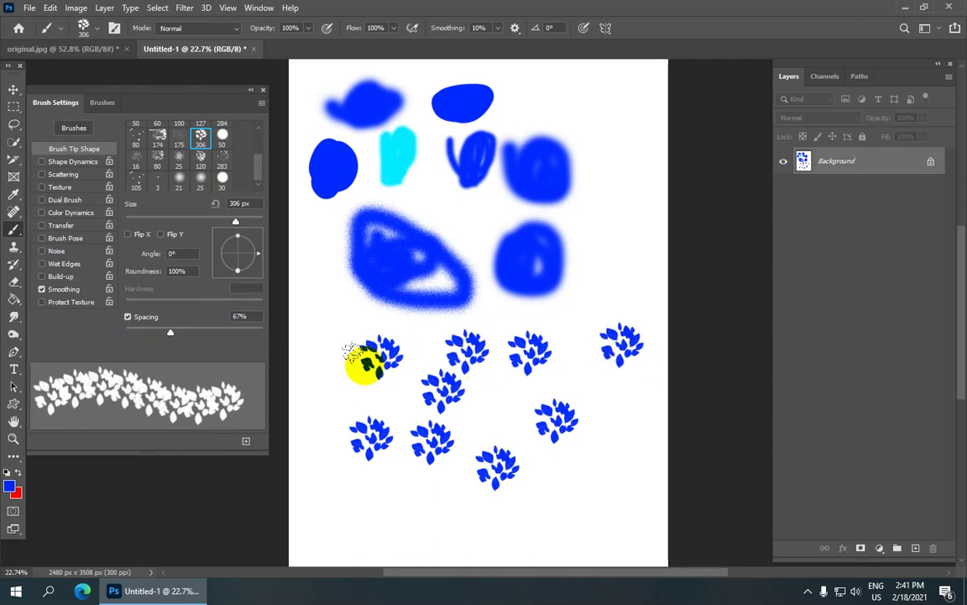
# Step: Set the foreground colour to bright green 0cff00 and stamp three green leaf clusters among the blue
pyautogui.click(9, 485)
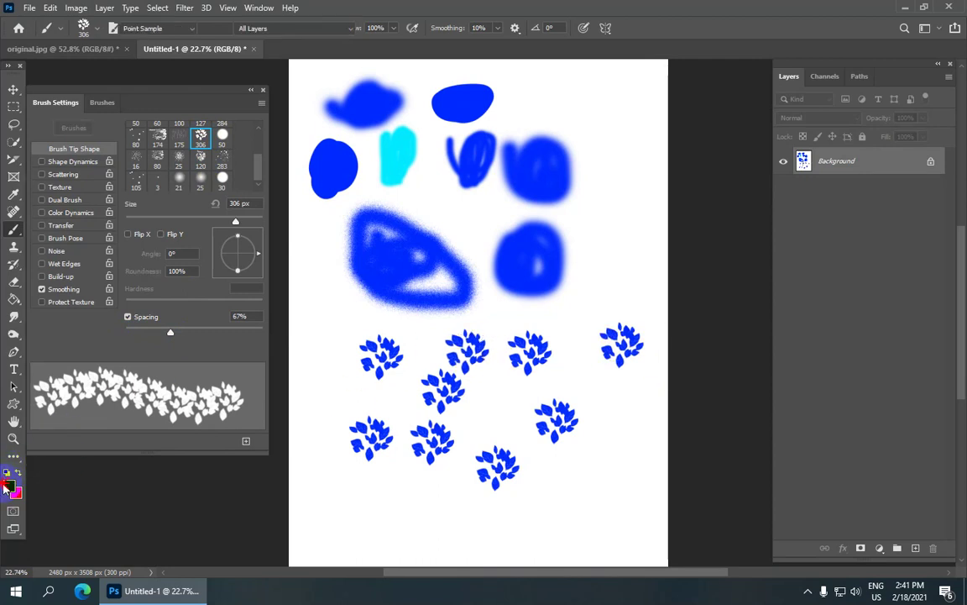
pyautogui.click(496, 461)
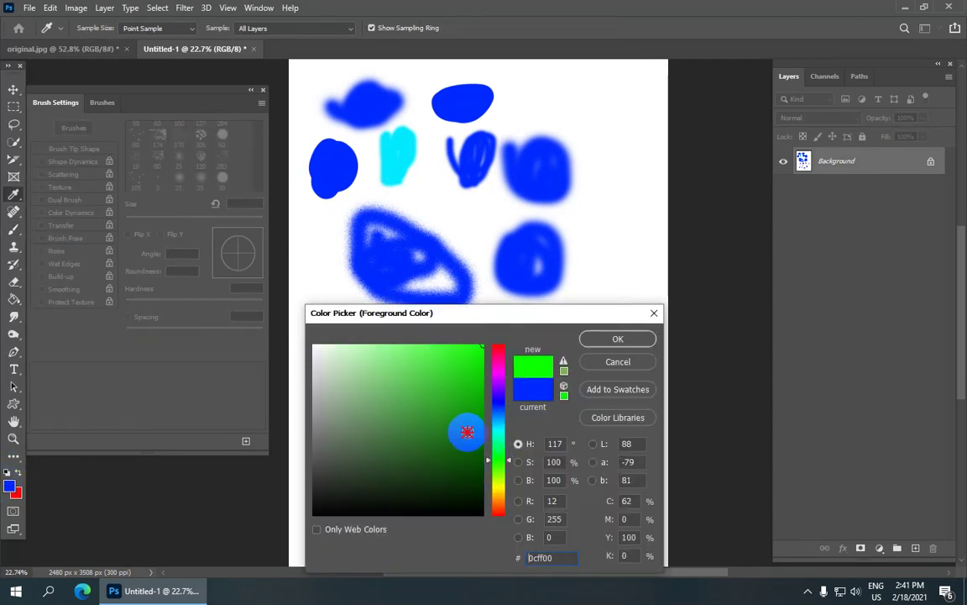
pyautogui.click(617, 340)
pyautogui.click(567, 336)
pyautogui.click(516, 387)
pyautogui.click(462, 397)
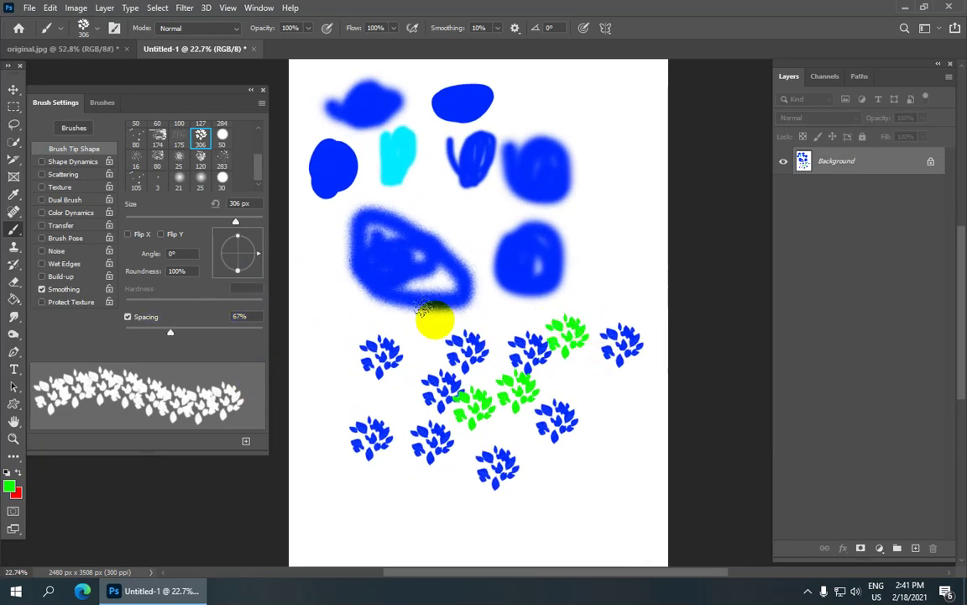
pyautogui.scroll(-2, 378, 311)
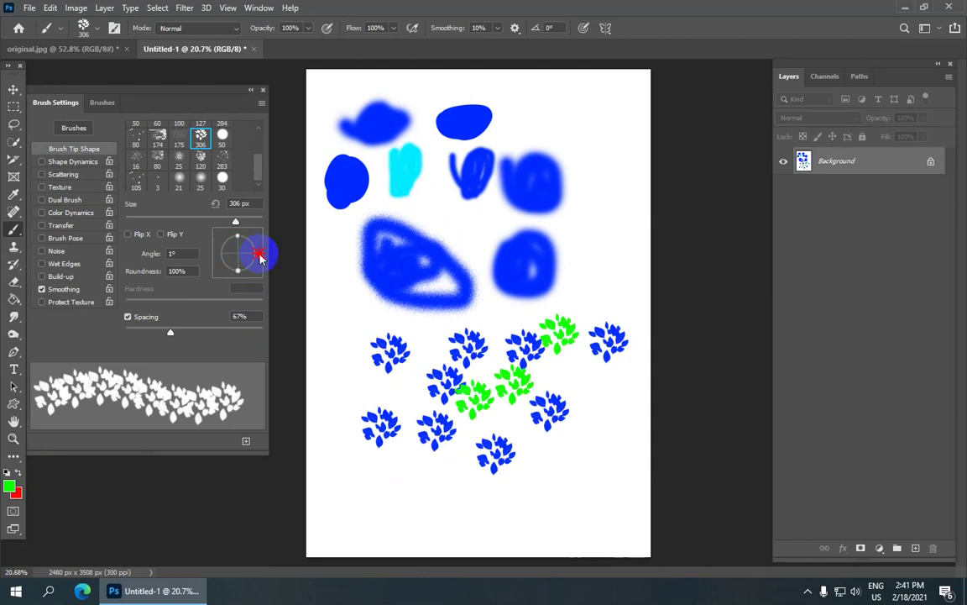
# Step: Tilt the leaf tip to about -70°, stamp two green clusters at left, then reset angle to 2°
pyautogui.moveTo(260, 257); pyautogui.dragTo(266, 266)
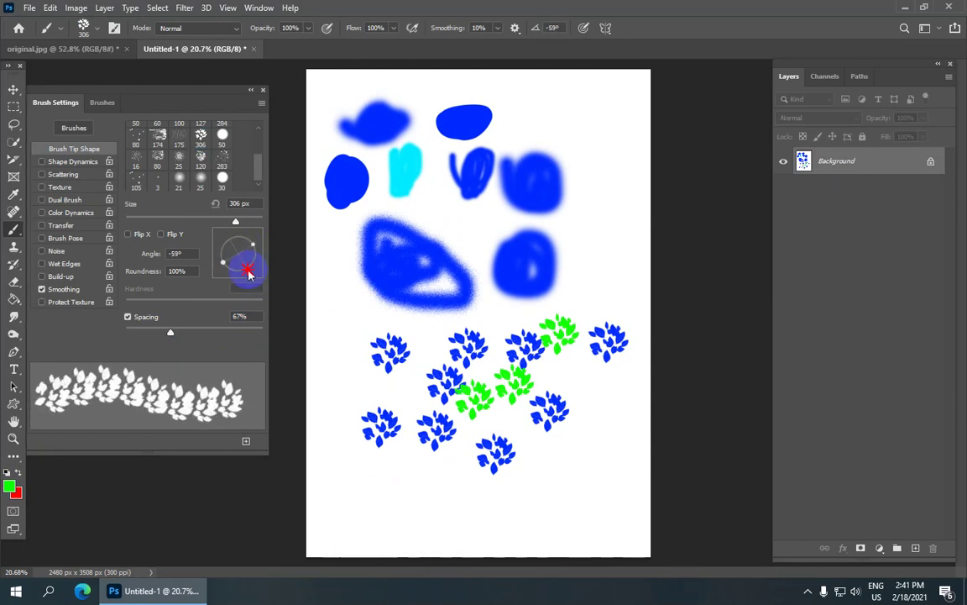
pyautogui.moveTo(266, 266); pyautogui.dragTo(247, 287)
pyautogui.click(339, 314)
pyautogui.click(330, 382)
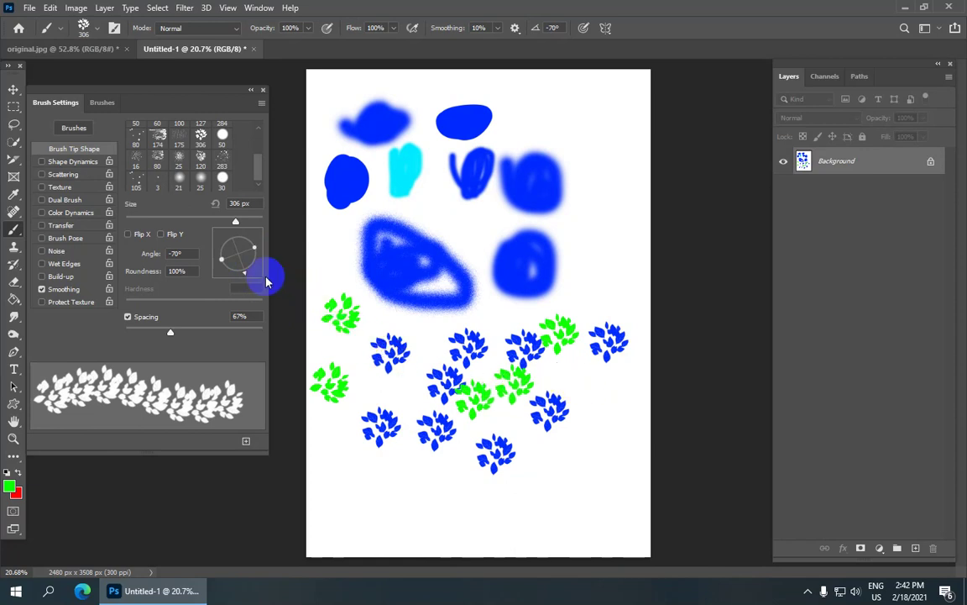
pyautogui.moveTo(245, 277); pyautogui.dragTo(269, 258)
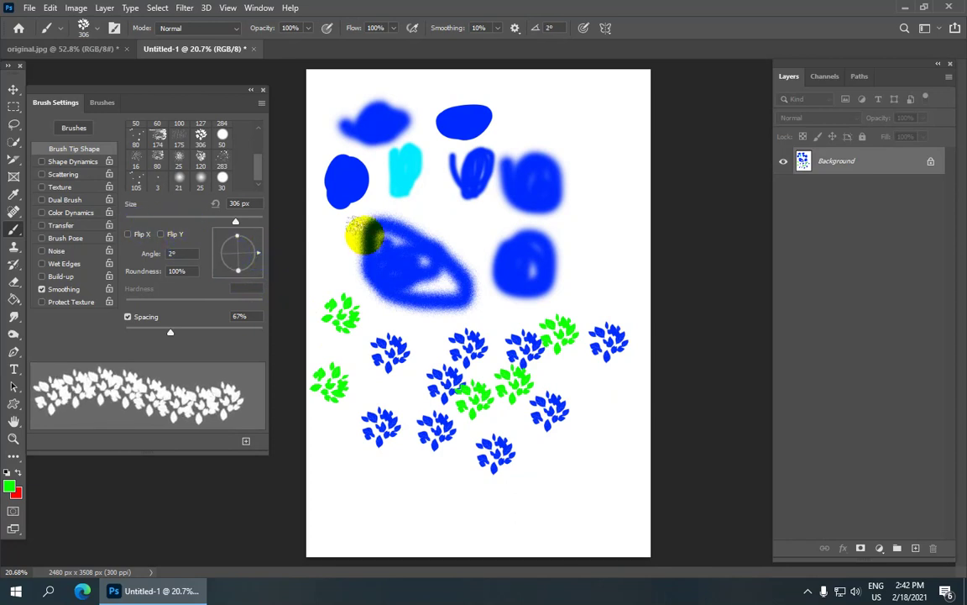
# Step: Flip the leaf tip vertically and stamp a green leaf cluster at the page bottom
pyautogui.click(141, 238)
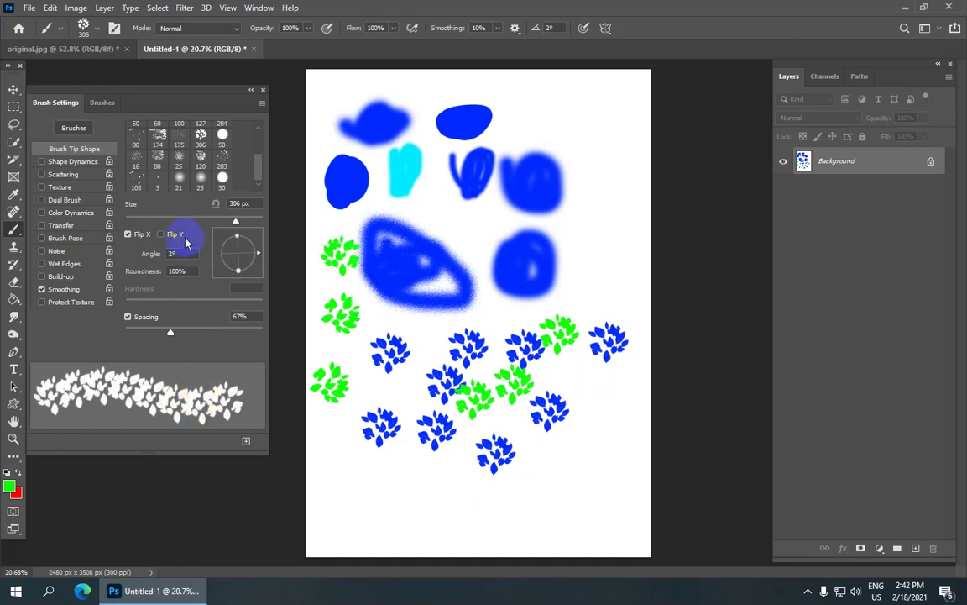
pyautogui.click(144, 235)
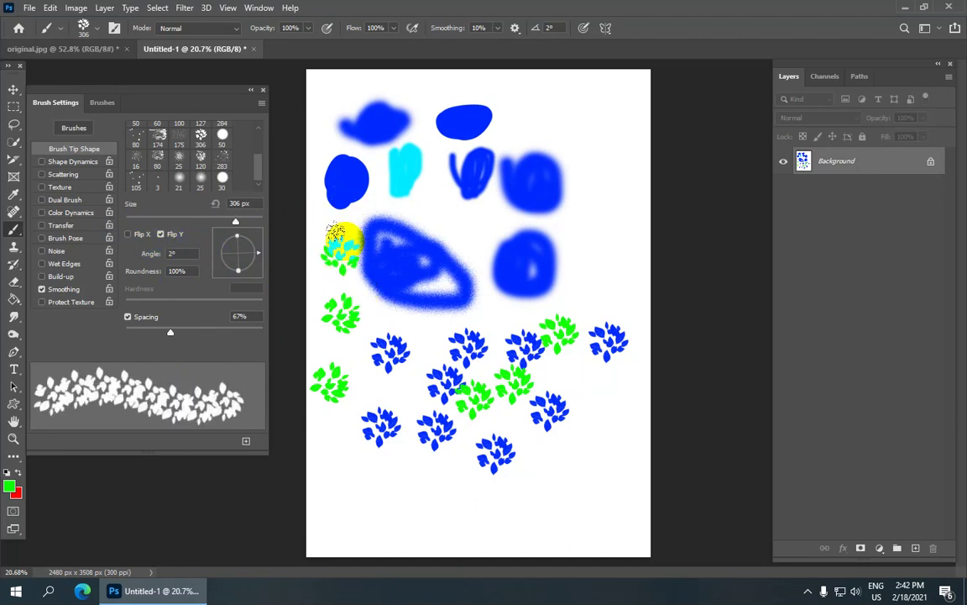
pyautogui.click(376, 484)
pyautogui.scroll(1, 430, 466)
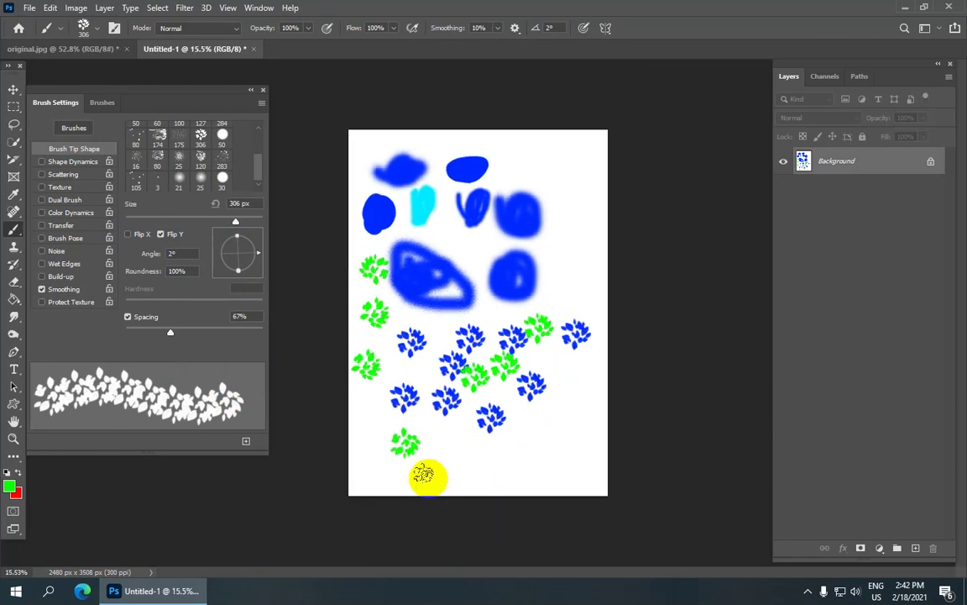
# Step: Clear the vertical flip and stamp two more green leaf clusters near the bottom
pyautogui.click(172, 235)
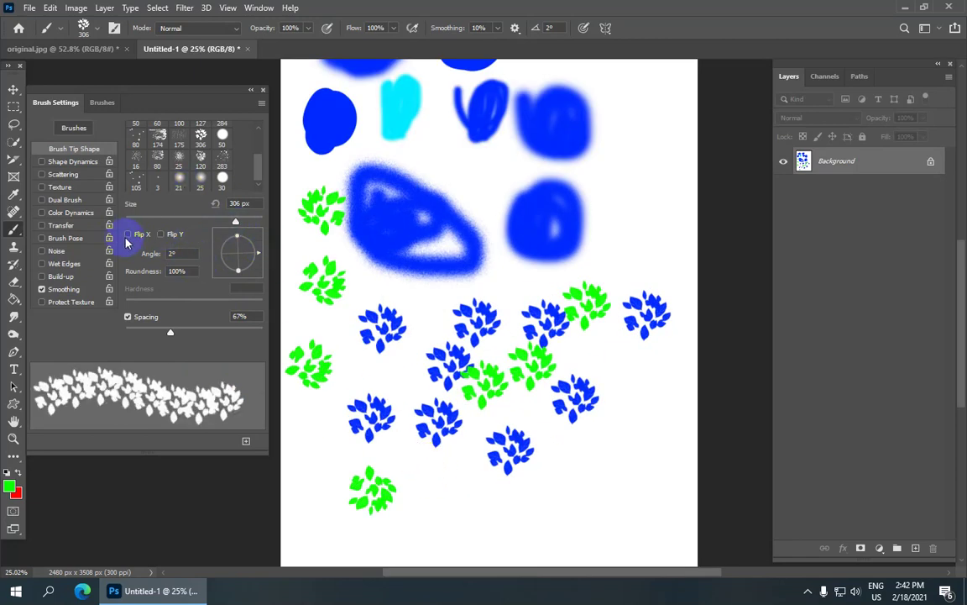
pyautogui.click(139, 237)
pyautogui.click(445, 502)
pyautogui.scroll(-1, 566, 475)
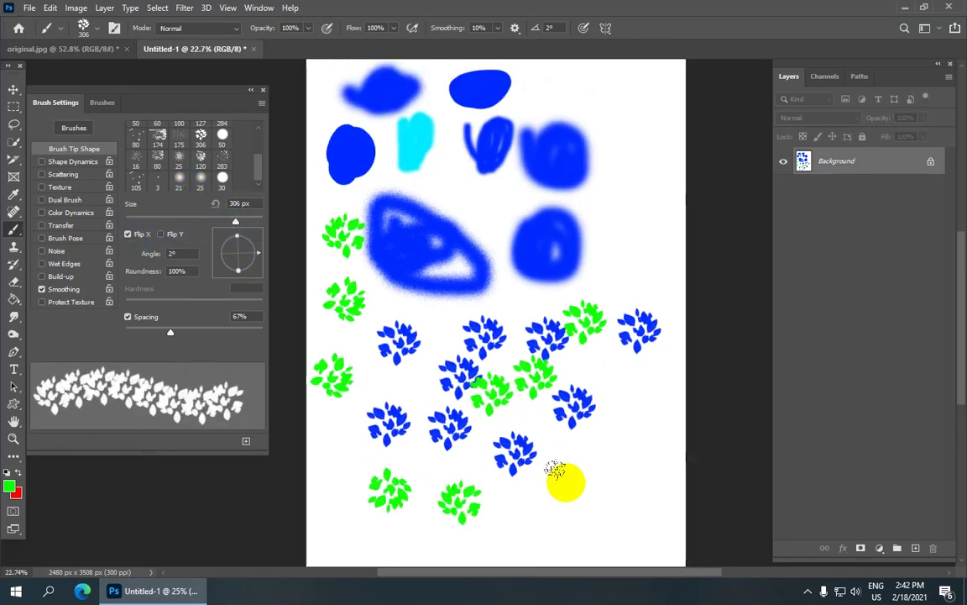
# Step: Switch to a vertical-only tip flip and stamp another green leaf cluster at the bottom
pyautogui.click(139, 235)
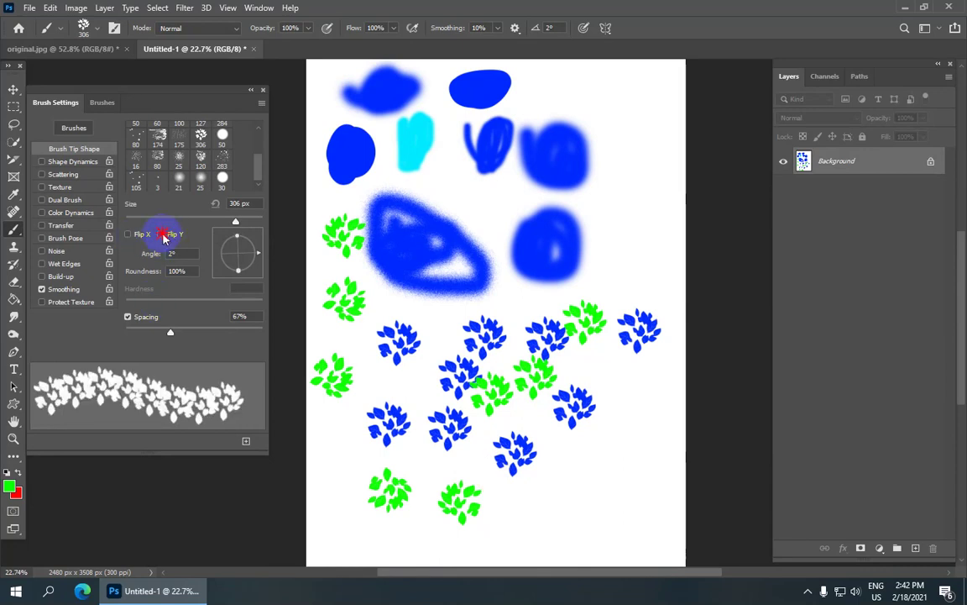
pyautogui.click(162, 234)
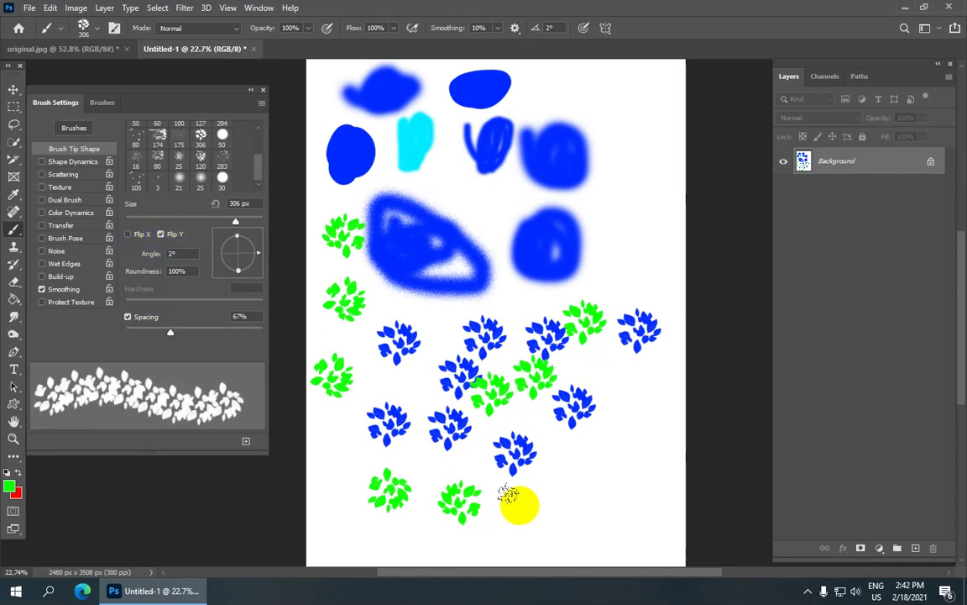
pyautogui.click(519, 504)
pyautogui.moveTo(598, 470); pyautogui.dragTo(576, 319)
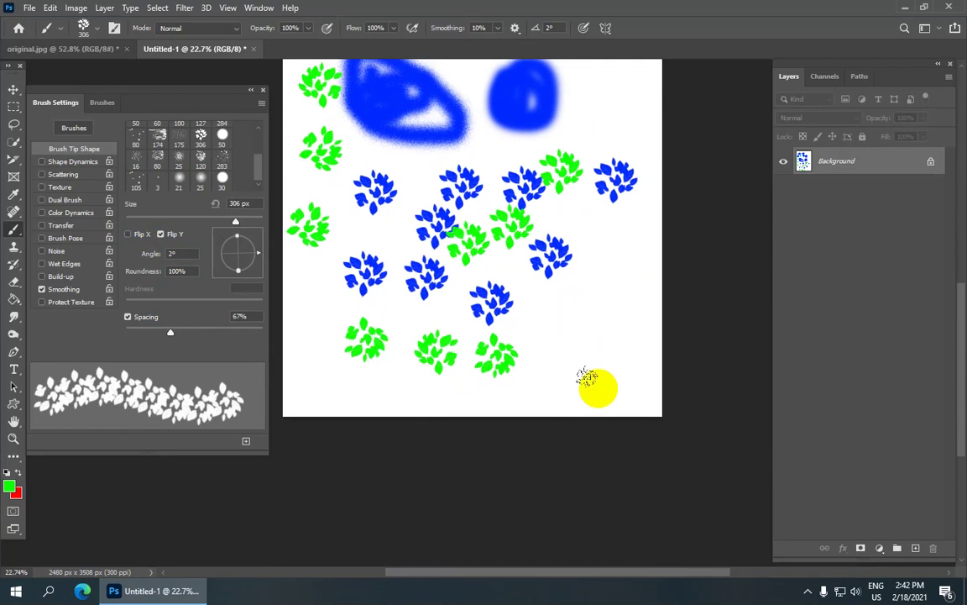
pyautogui.scroll(-3, 521, 403)
pyautogui.scroll(4, 499, 395)
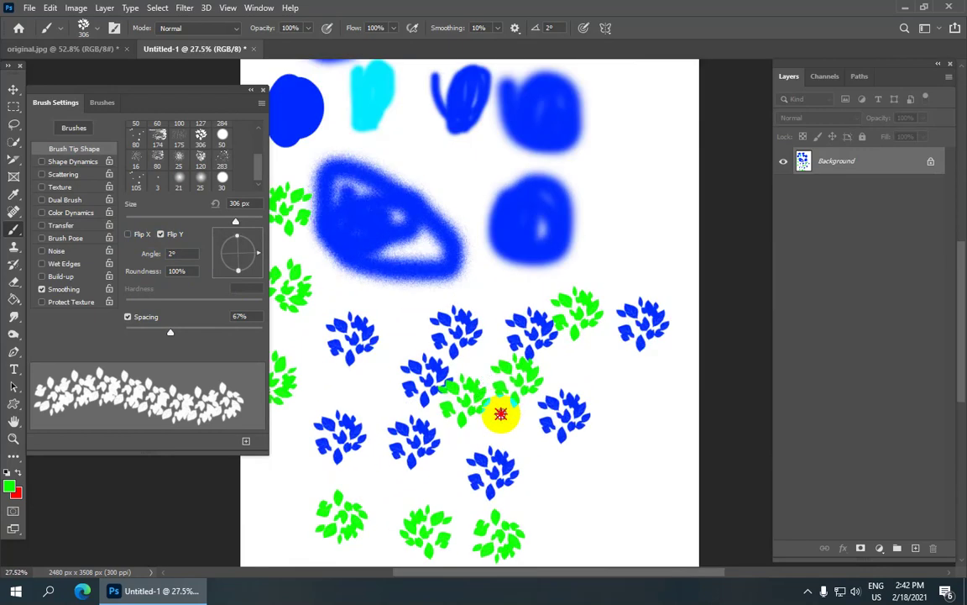
pyautogui.moveTo(500, 413); pyautogui.dragTo(490, 347)
pyautogui.scroll(-2, 389, 302)
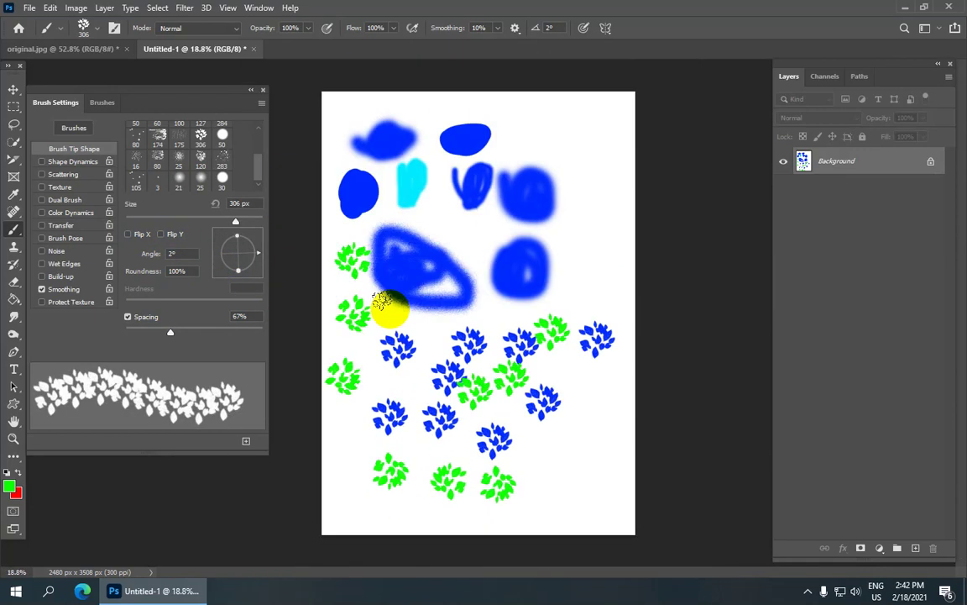
pyautogui.scroll(-1, 389, 304)
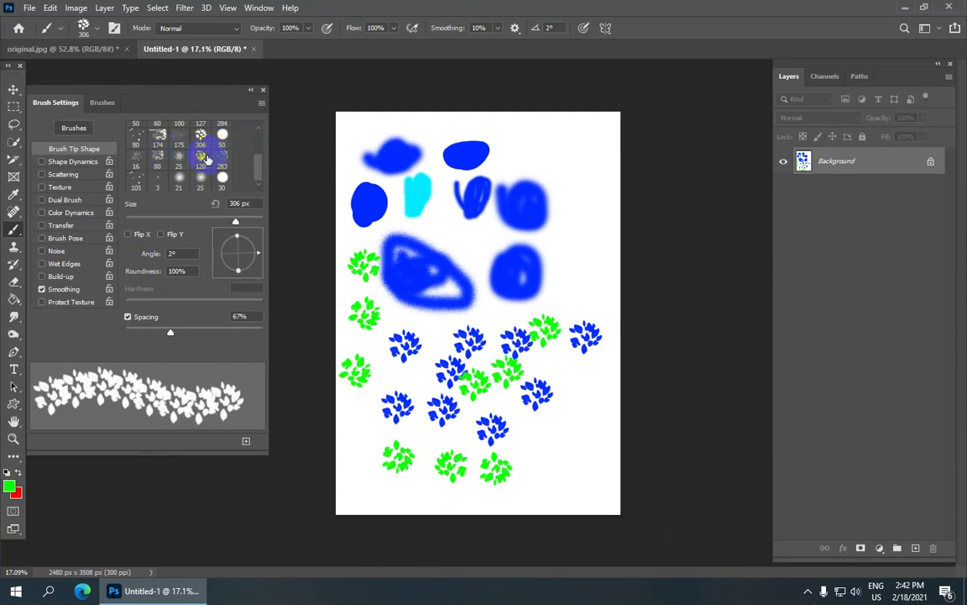
# Step: Use the 120 px scattered tip at 44% spacing to dab two small green marks top-right
pyautogui.scroll(1, 221, 173)
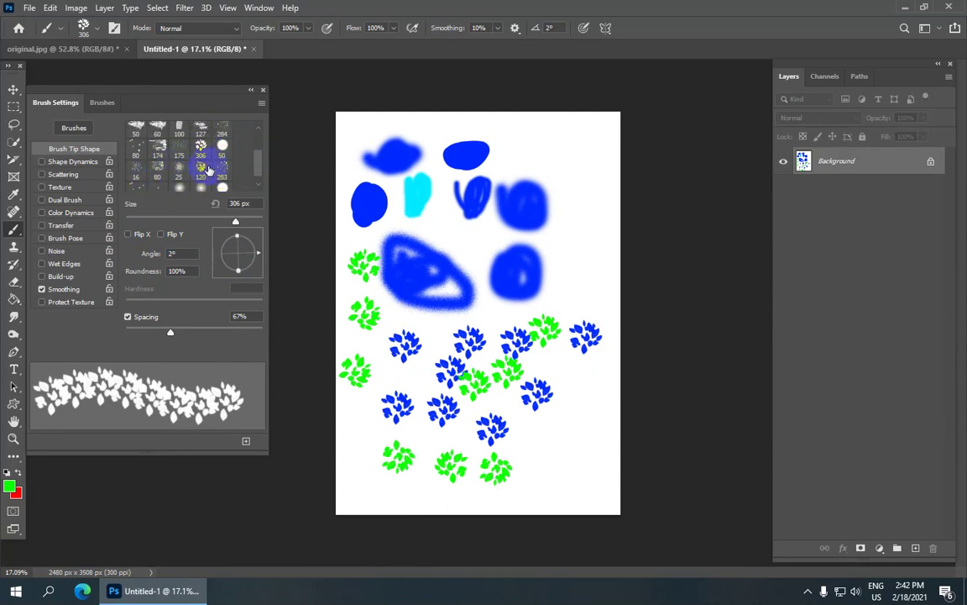
pyautogui.click(206, 169)
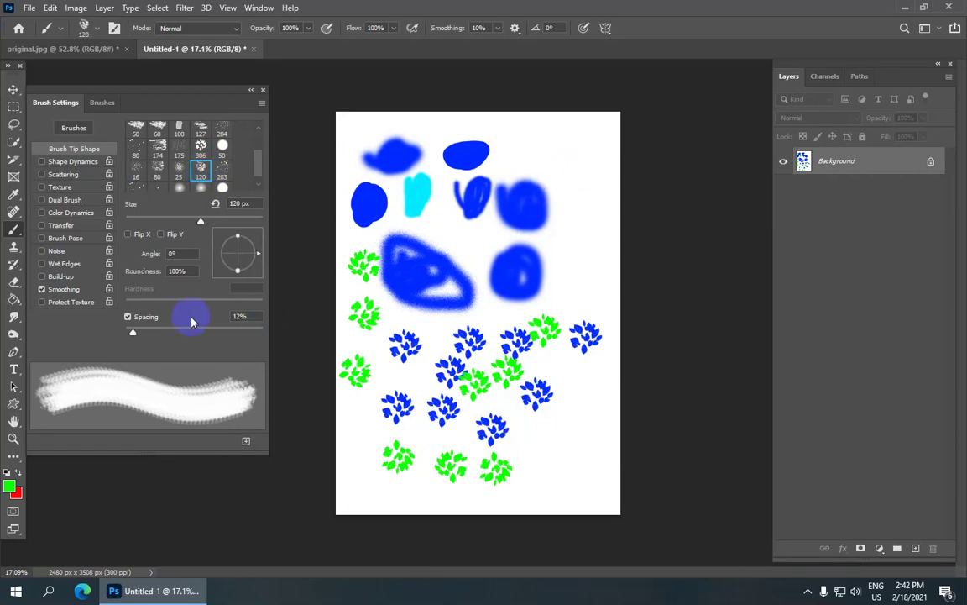
pyautogui.moveTo(135, 333); pyautogui.dragTo(155, 332)
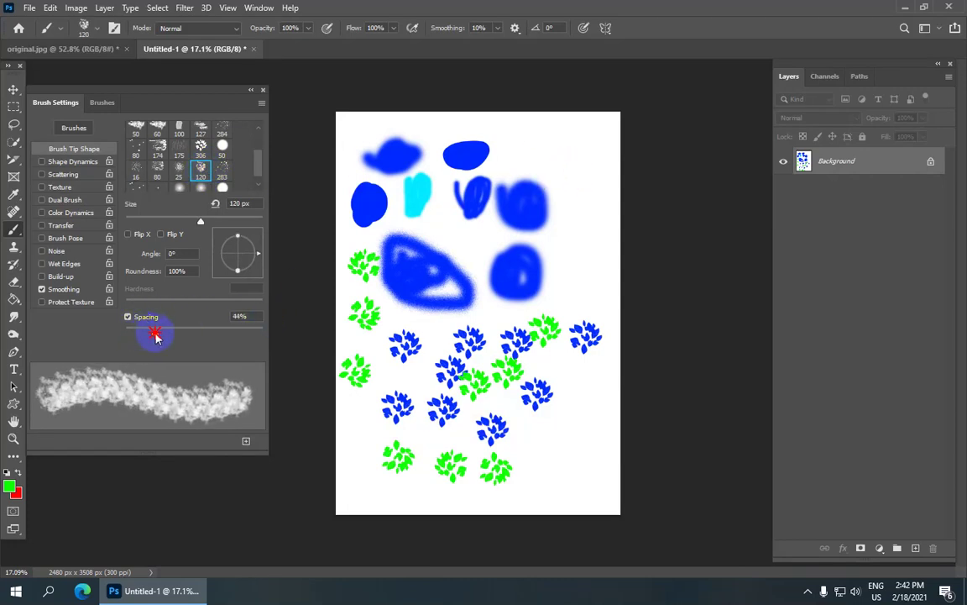
pyautogui.click(567, 164)
pyautogui.click(583, 202)
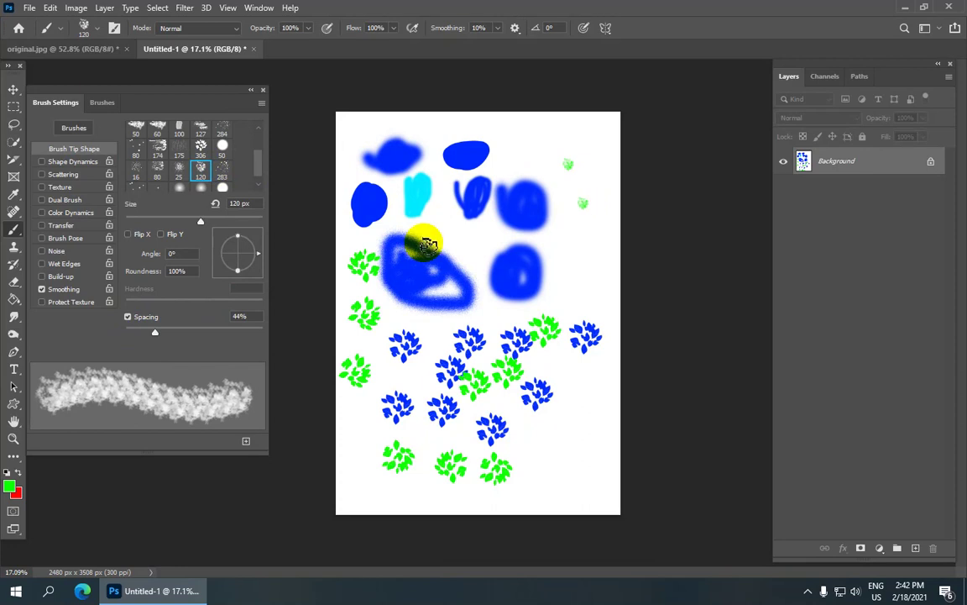
# Step: Set the foreground painting colour to grey #666666
pyautogui.click(12, 485)
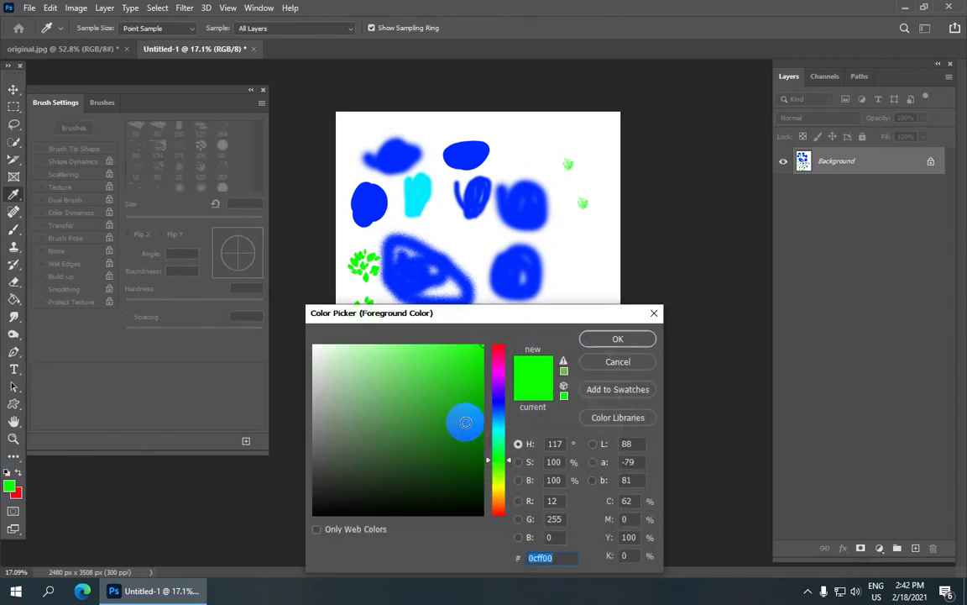
pyautogui.moveTo(336, 451); pyautogui.dragTo(313, 446)
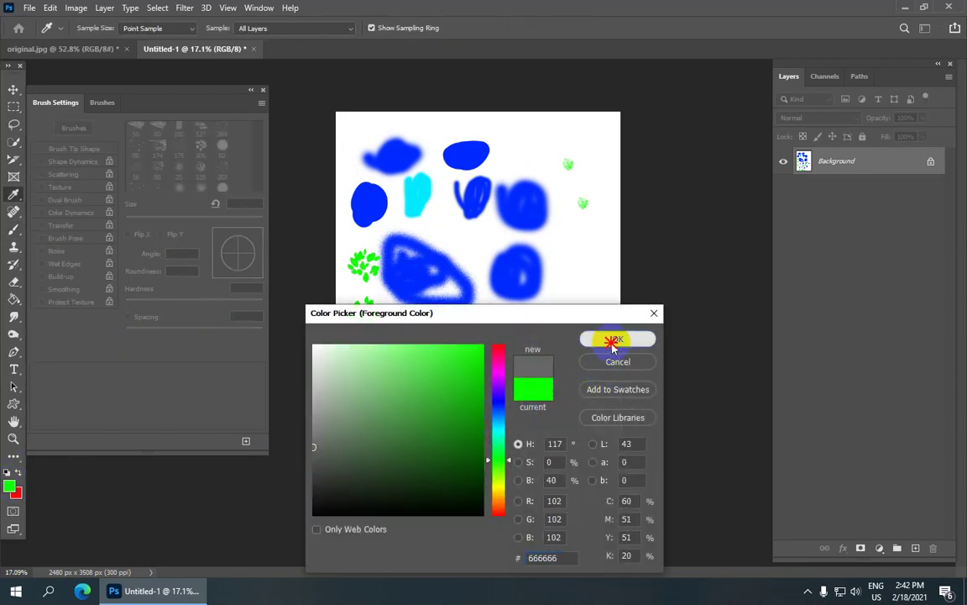
pyautogui.click(612, 347)
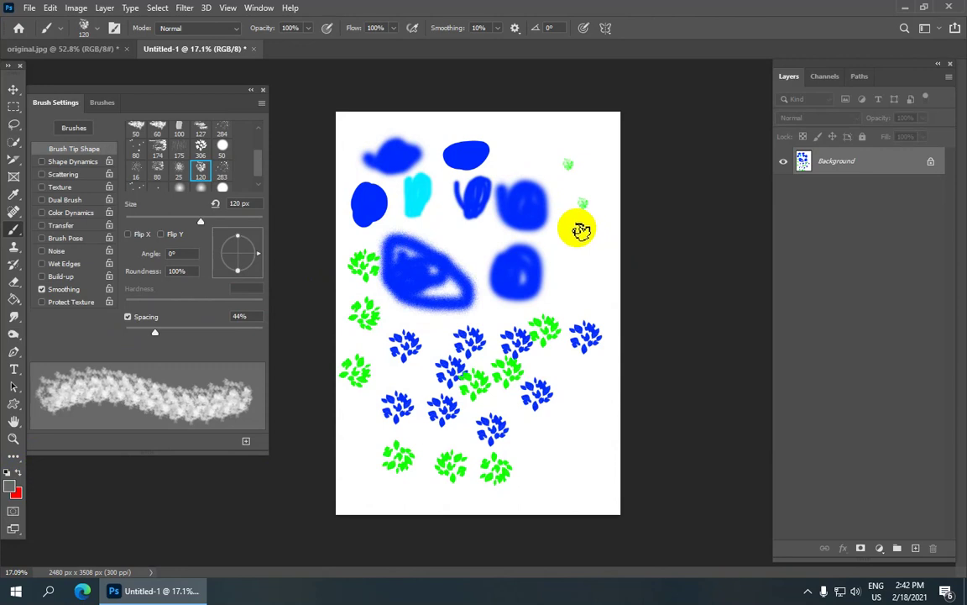
# Step: Paint two grey textured blobs on the right side of the page and fill them out
pyautogui.click(574, 238)
pyautogui.click(587, 273)
pyautogui.moveTo(576, 254); pyautogui.dragTo(791, 260)
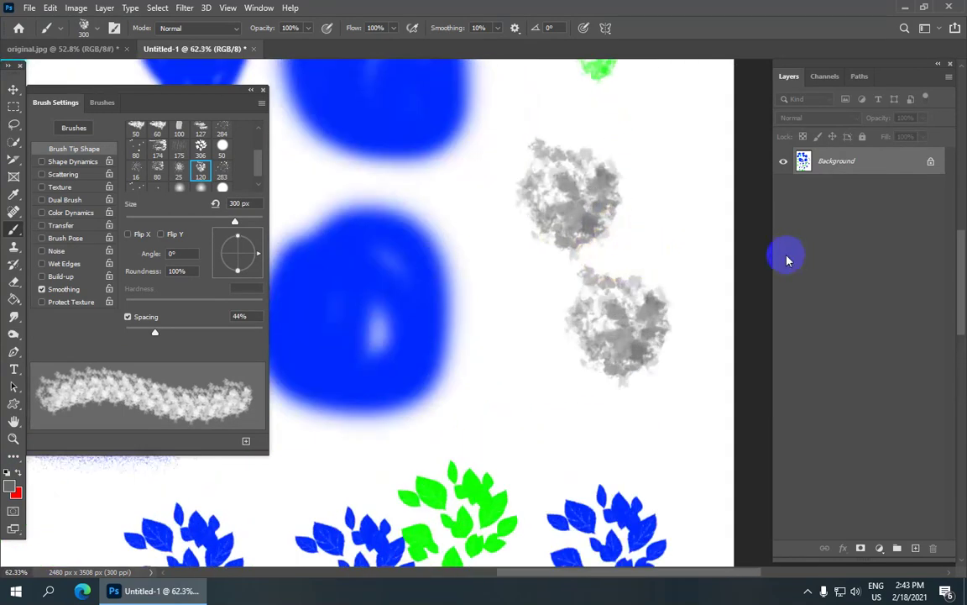
pyautogui.scroll(2, 656, 246)
pyautogui.scroll(-2, 569, 258)
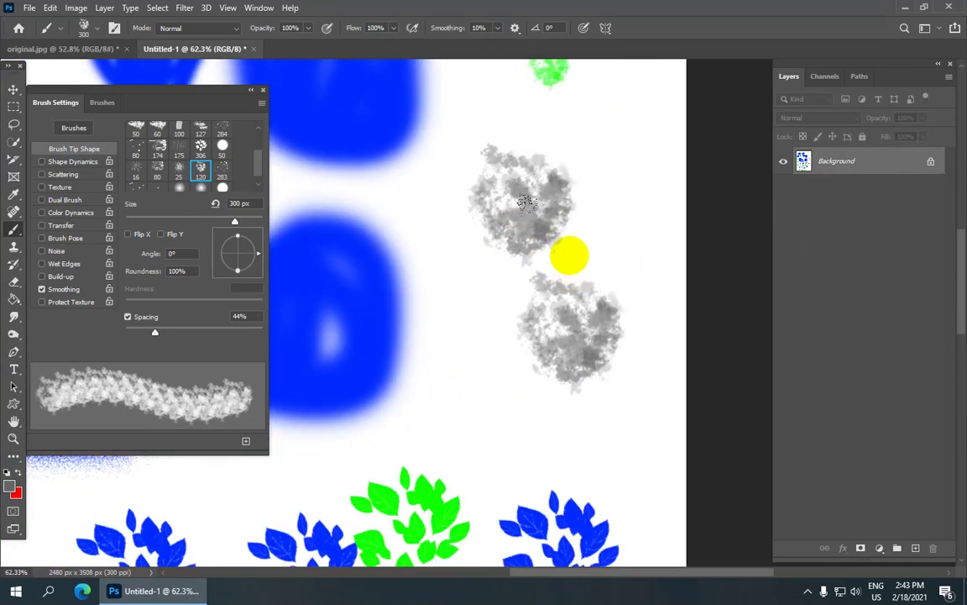
# Step: Add a grey dab above-right of the top blob, then scroll to inspect the page
pyautogui.click(589, 159)
pyautogui.scroll(1, 605, 223)
pyautogui.scroll(1, 611, 231)
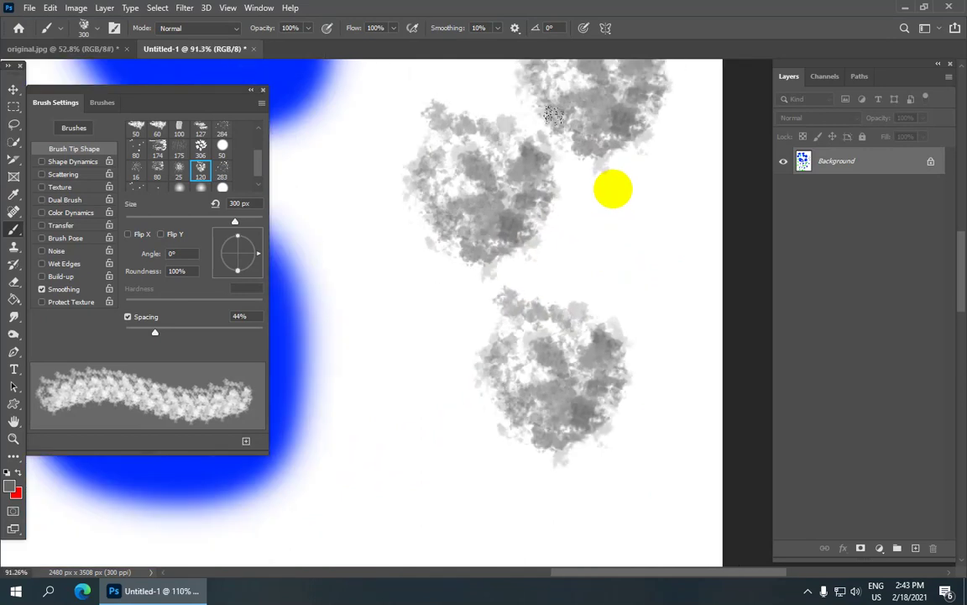
pyautogui.scroll(-2, 613, 186)
pyautogui.scroll(-3, 594, 238)
pyautogui.scroll(-2, 587, 231)
pyautogui.scroll(1, 540, 215)
pyautogui.scroll(-2, 587, 217)
pyautogui.scroll(1, 540, 222)
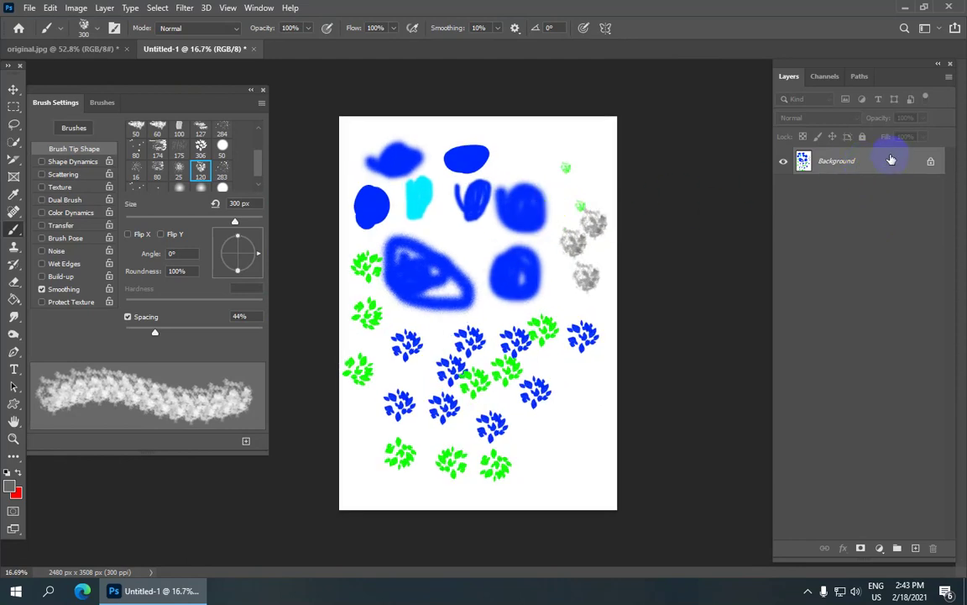
pyautogui.scroll(-1, 502, 193)
pyautogui.scroll(1, 503, 199)
pyautogui.scroll(-1, 491, 209)
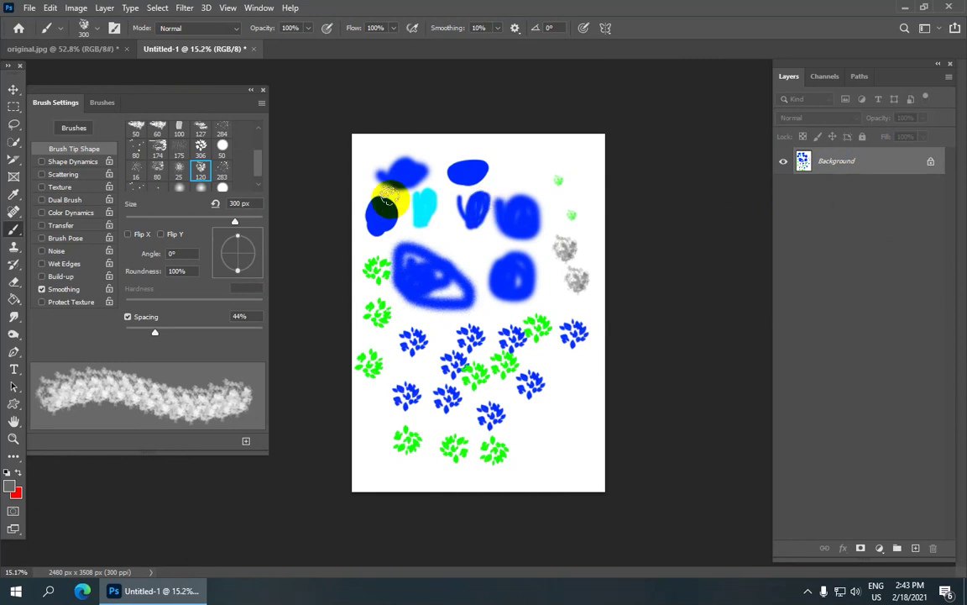
pyautogui.scroll(-1, 495, 178)
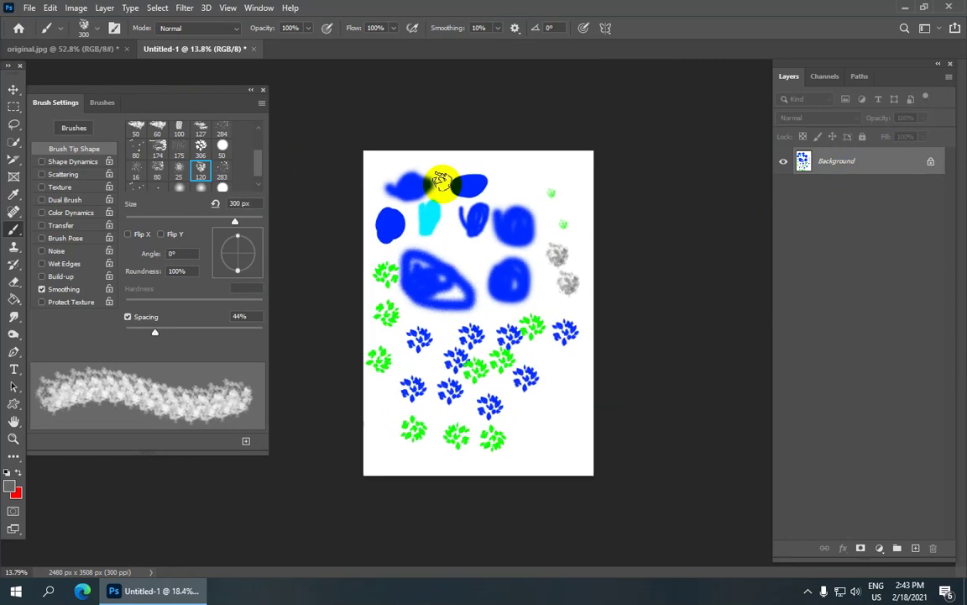
# Step: Close the painted page without saving and create a new blank Print A4 document, units in inches
pyautogui.click(256, 52)
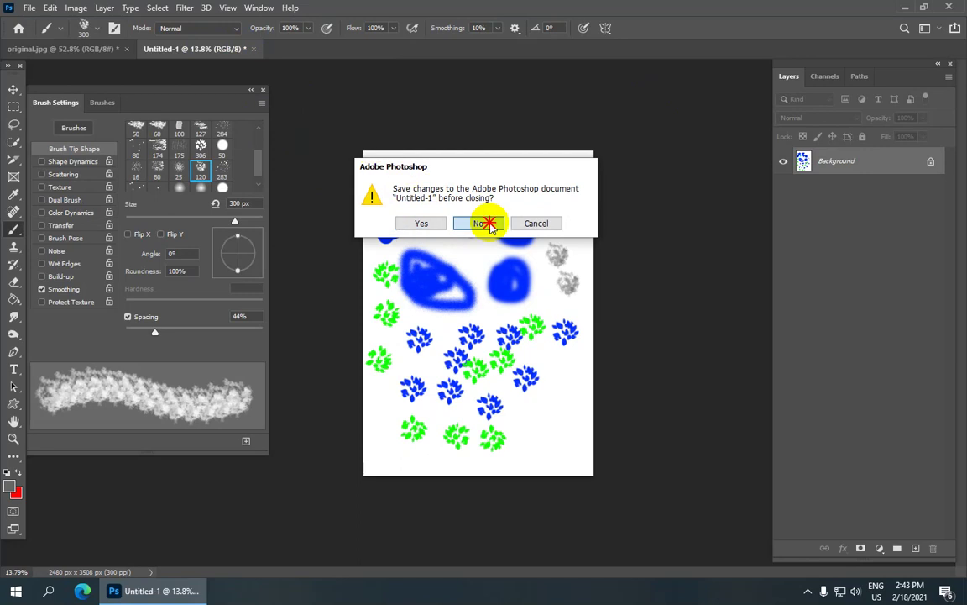
pyautogui.click(485, 223)
pyautogui.hotkey('ctrl', 'n')
pyautogui.click(283, 76)
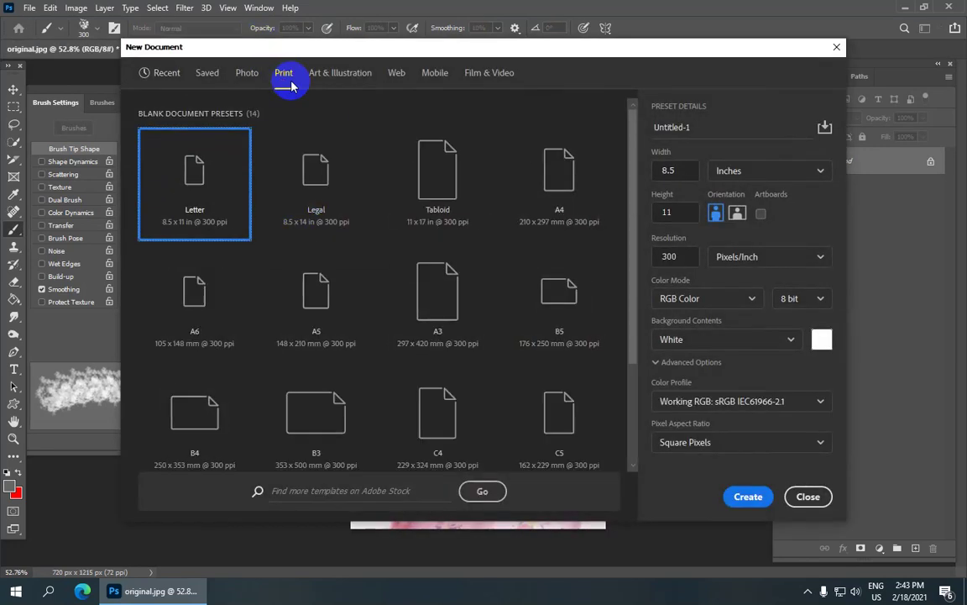
pyautogui.click(576, 209)
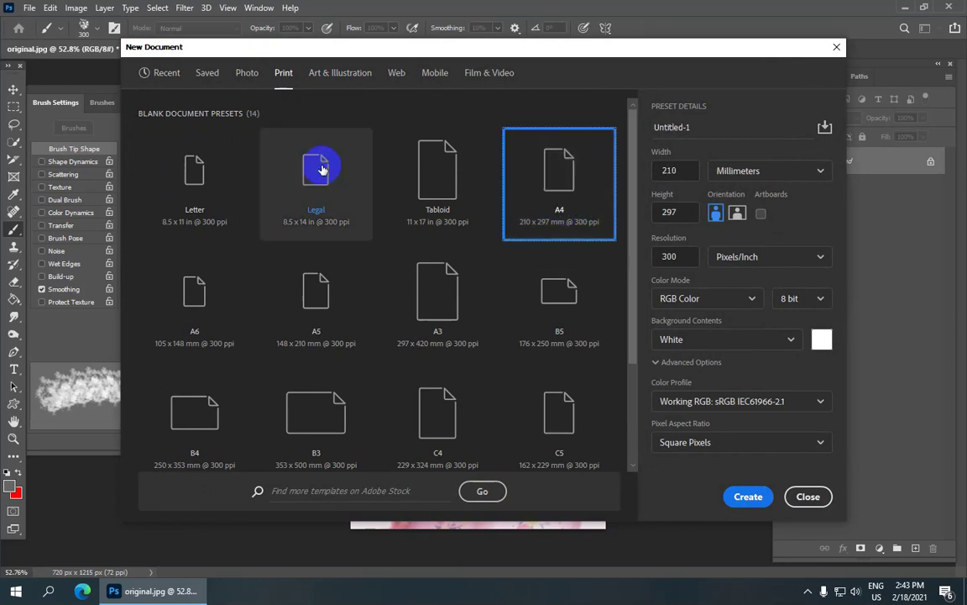
pyautogui.click(798, 170)
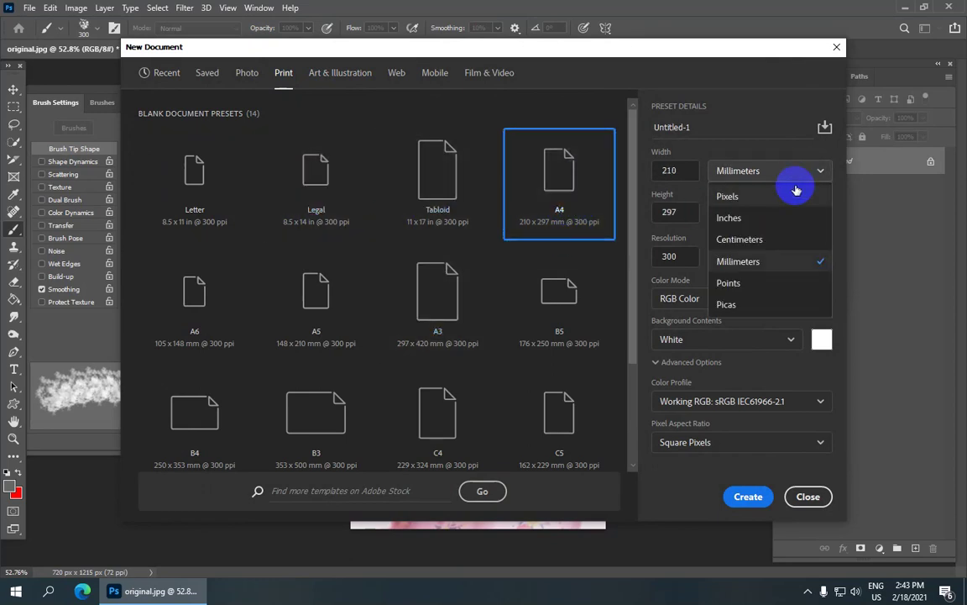
pyautogui.click(758, 220)
pyautogui.click(750, 497)
pyautogui.scroll(1, 505, 233)
# Step: Duplicate the locked Background layer into a Background copy layer, cancelling the layer conversion
pyautogui.scroll(-2, 389, 220)
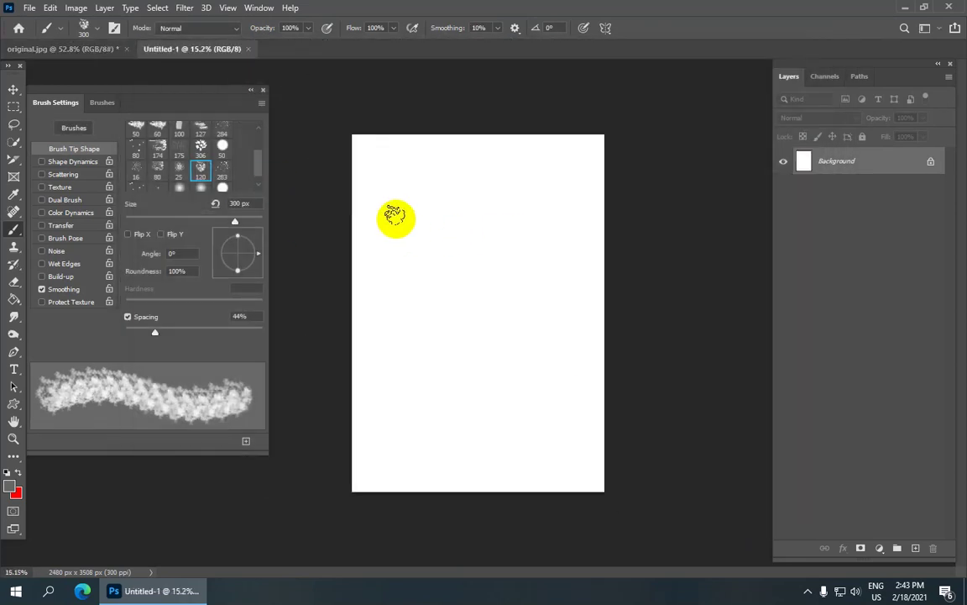
pyautogui.scroll(1, 395, 218)
pyautogui.scroll(-1, 223, 172)
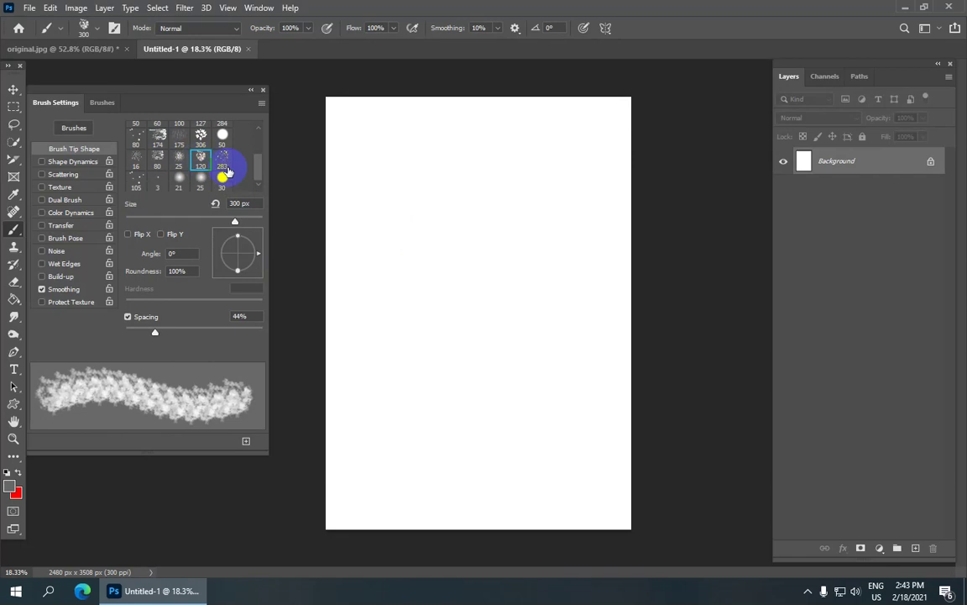
pyautogui.doubleClick(903, 171)
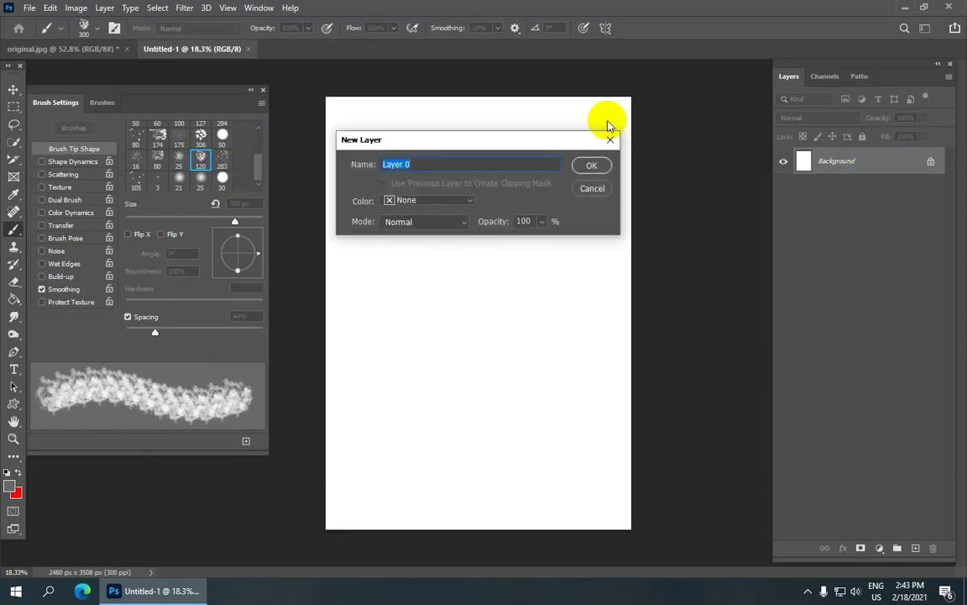
pyautogui.click(591, 189)
pyautogui.moveTo(885, 165)
pyautogui.mouseDown()
pyautogui.moveTo(927, 473)
pyautogui.moveTo(913, 550)
pyautogui.mouseUp()
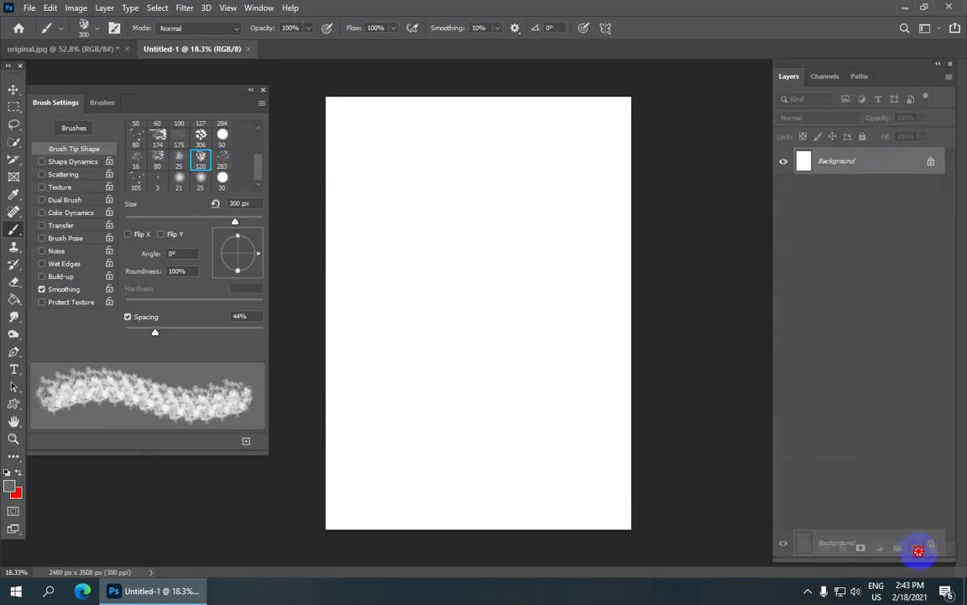
pyautogui.moveTo(918, 550); pyautogui.dragTo(917, 549)
pyautogui.scroll(1, 492, 209)
pyautogui.scroll(-1, 447, 192)
pyautogui.scroll(1, 397, 187)
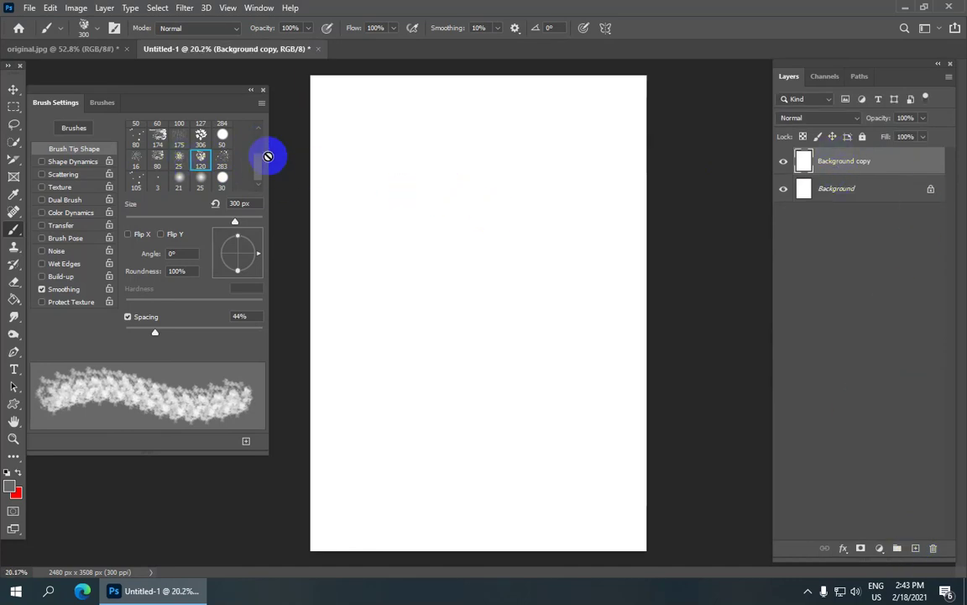
pyautogui.scroll(1, 202, 166)
# Step: Choose the 306 px leaf tip and stamp two leaf clusters on the new page
pyautogui.click(202, 166)
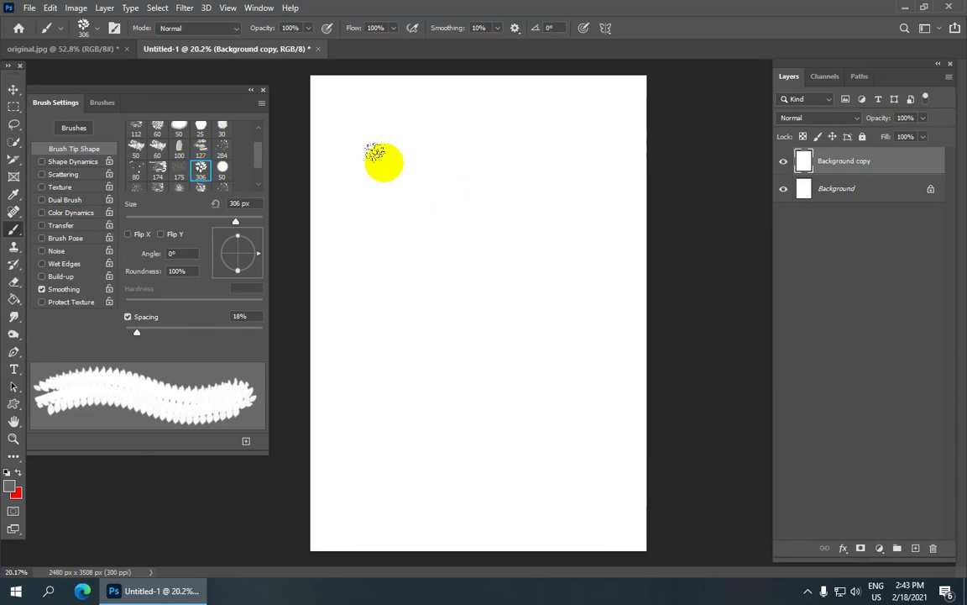
pyautogui.click(426, 165)
pyautogui.click(455, 242)
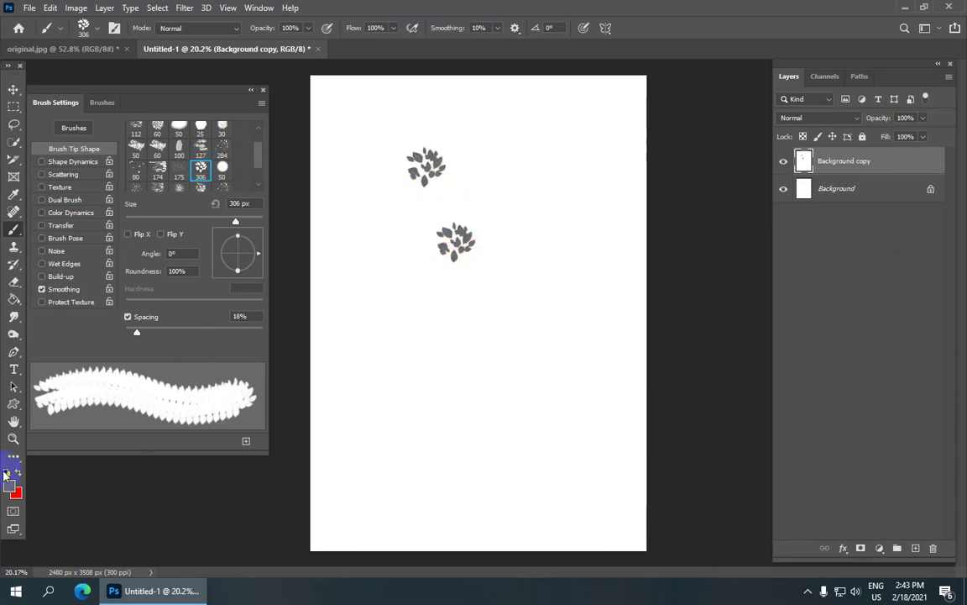
# Step: Set the painting colour to bright green #0cff00
pyautogui.click(9, 484)
pyautogui.moveTo(445, 405); pyautogui.dragTo(483, 345)
pyautogui.click(619, 341)
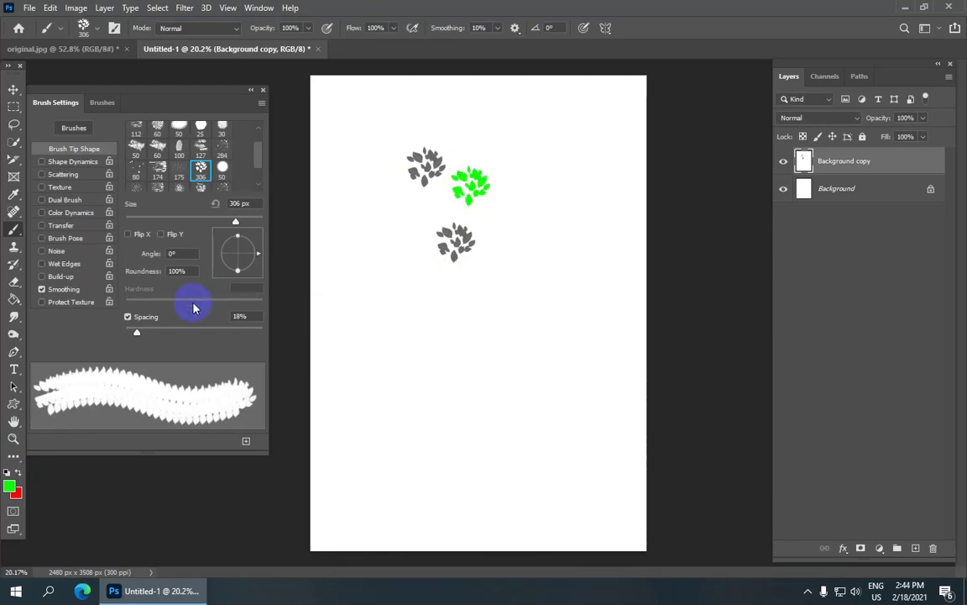
# Step: Paint two long green leaf strokes, one at upper right and one across the middle
pyautogui.moveTo(536, 172); pyautogui.dragTo(592, 257)
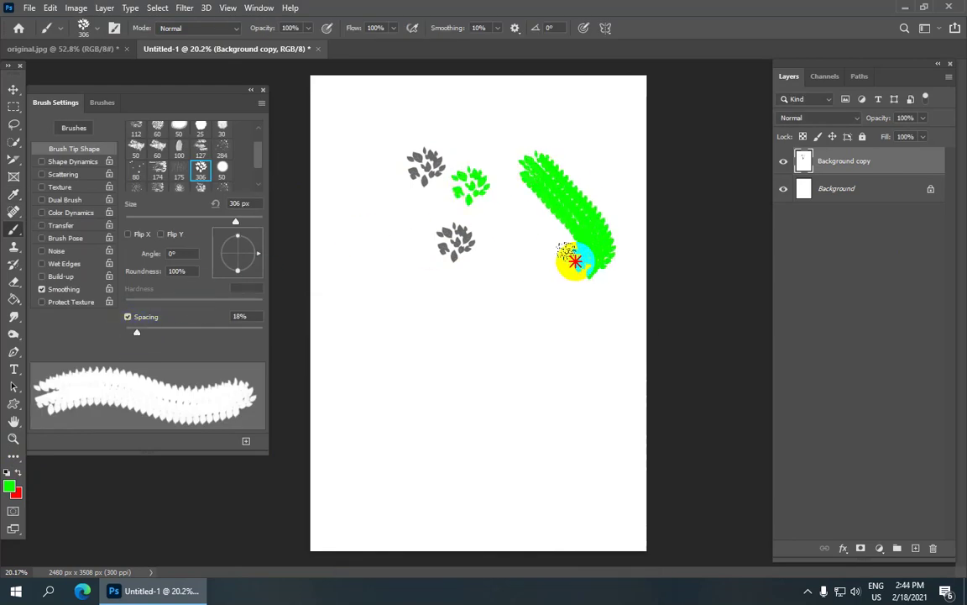
pyautogui.moveTo(373, 270)
pyautogui.mouseDown()
pyautogui.moveTo(503, 338)
pyautogui.moveTo(492, 363)
pyautogui.mouseUp()
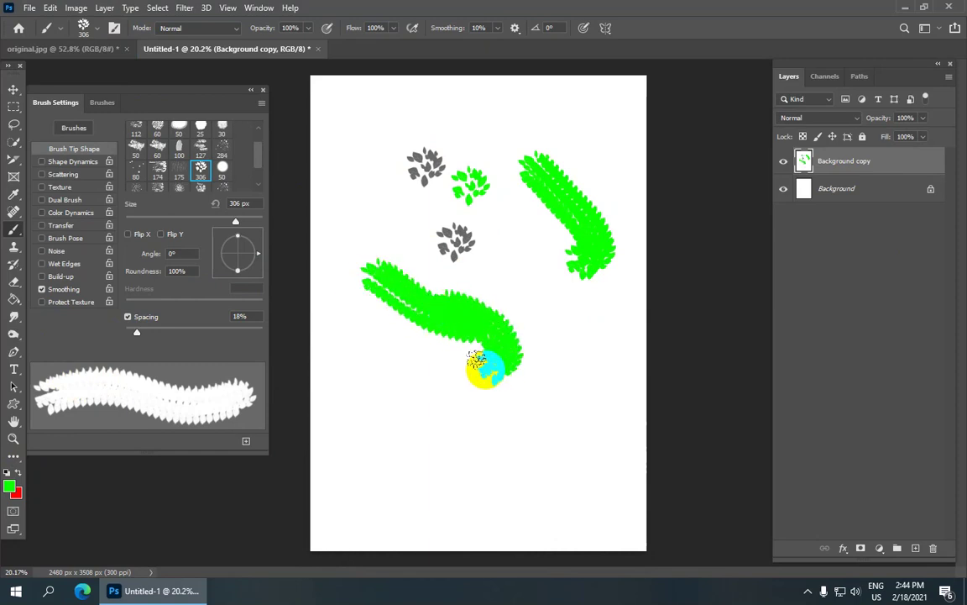
pyautogui.scroll(3, 523, 304)
pyautogui.scroll(-2, 414, 361)
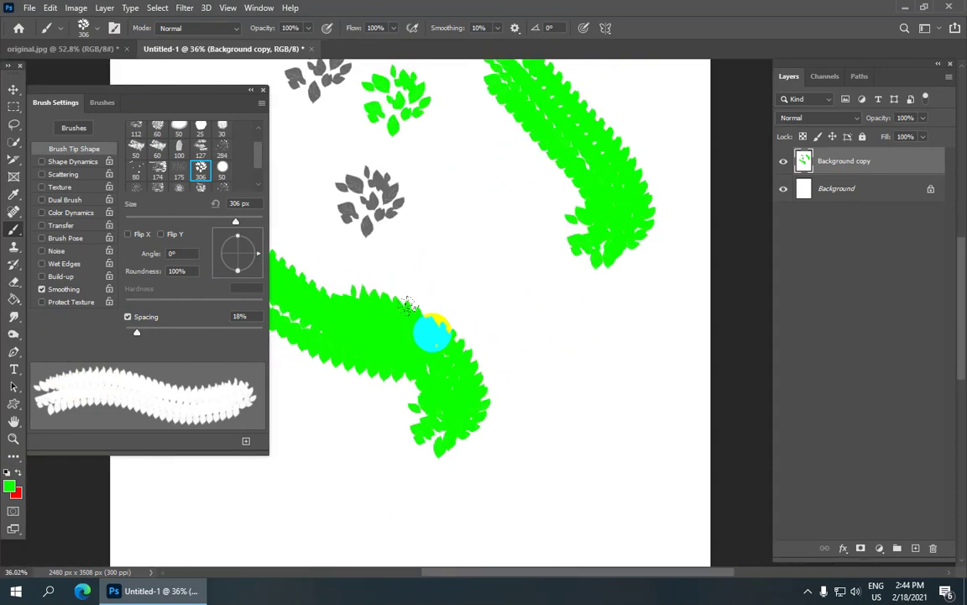
pyautogui.scroll(-1, 429, 332)
# Step: Widen the brush spacing to 94% so leaf clusters separate
pyautogui.moveTo(138, 336)
pyautogui.mouseDown()
pyautogui.moveTo(202, 341)
pyautogui.moveTo(194, 335)
pyautogui.mouseUp()
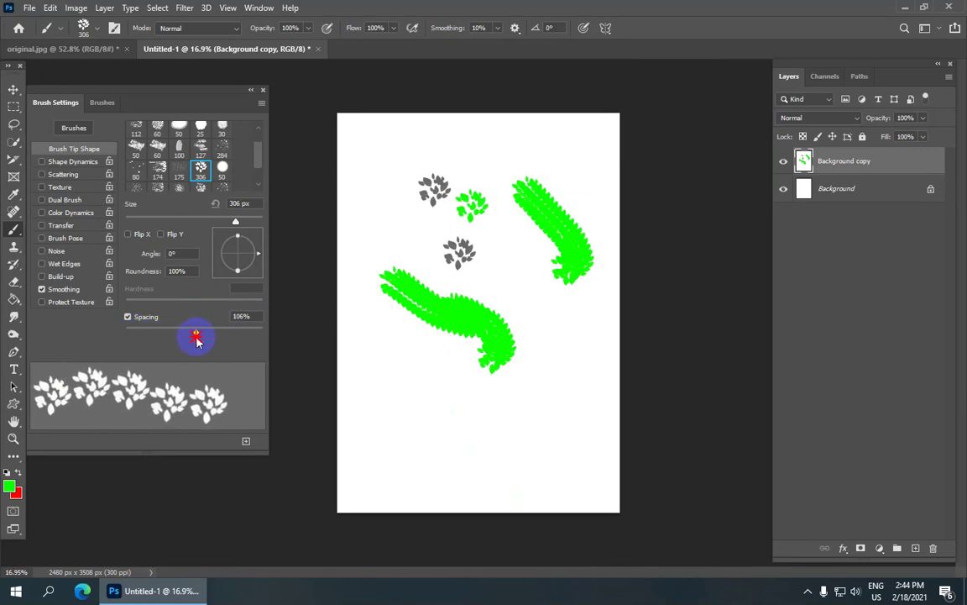
pyautogui.moveTo(387, 342)
pyautogui.mouseDown()
pyautogui.moveTo(418, 377)
pyautogui.moveTo(540, 401)
pyautogui.moveTo(483, 438)
pyautogui.moveTo(371, 440)
pyautogui.moveTo(379, 430)
pyautogui.mouseUp()
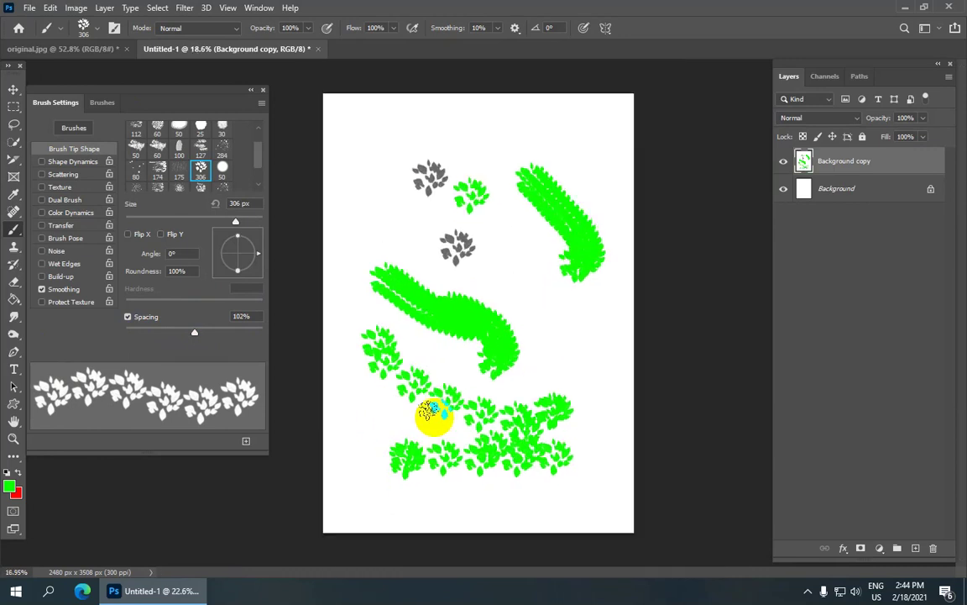
pyautogui.moveTo(193, 337); pyautogui.dragTo(190, 338)
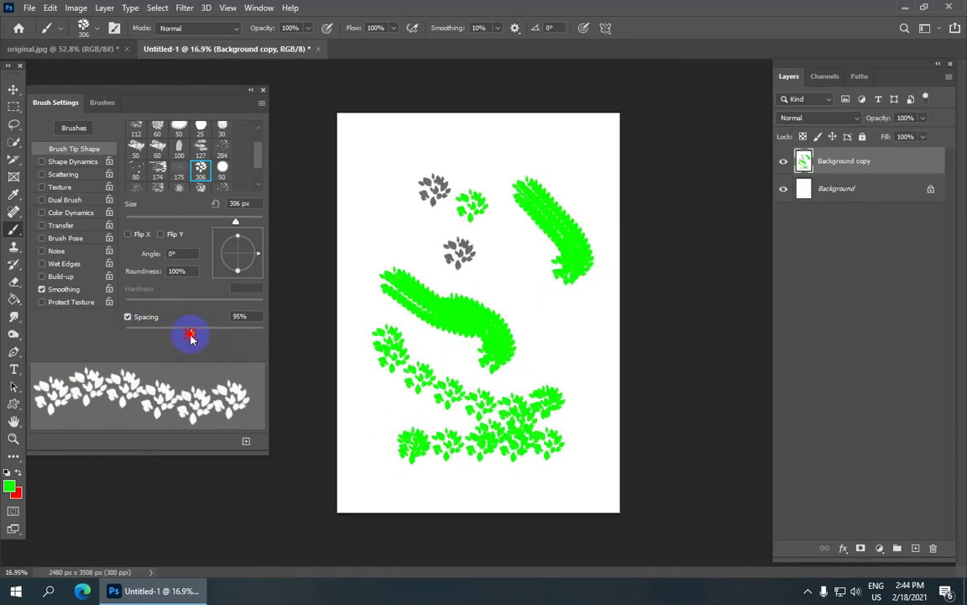
# Step: Paint widely spaced leaf strokes down the right side and across the top left
pyautogui.moveTo(508, 270)
pyautogui.mouseDown()
pyautogui.moveTo(562, 318)
pyautogui.moveTo(483, 126)
pyautogui.mouseUp()
pyautogui.moveTo(352, 205)
pyautogui.mouseDown()
pyautogui.moveTo(403, 141)
pyautogui.moveTo(457, 154)
pyautogui.mouseUp()
pyautogui.scroll(4, 378, 135)
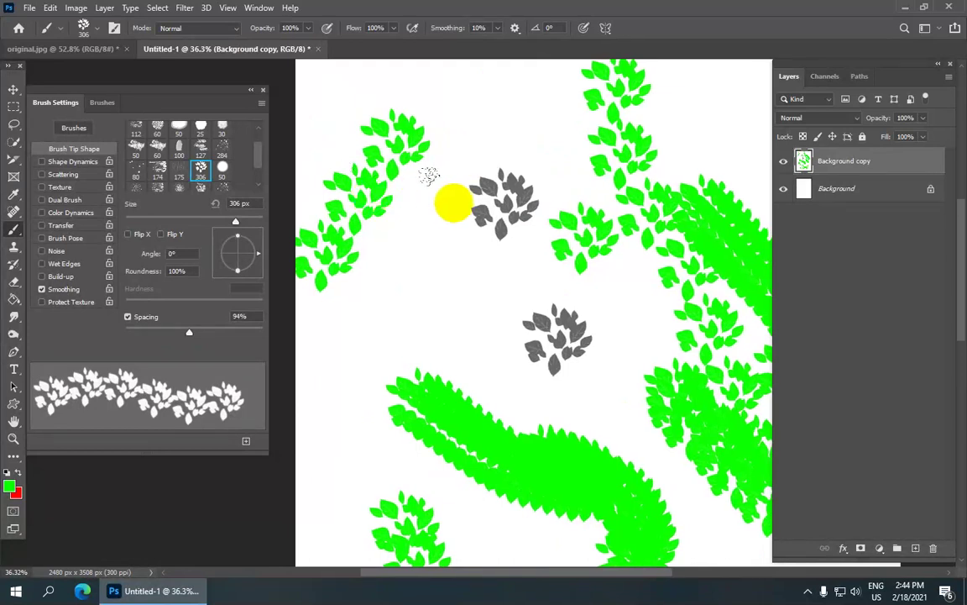
pyautogui.scroll(-2, 430, 175)
pyautogui.scroll(-3, 394, 151)
pyautogui.scroll(3, 393, 160)
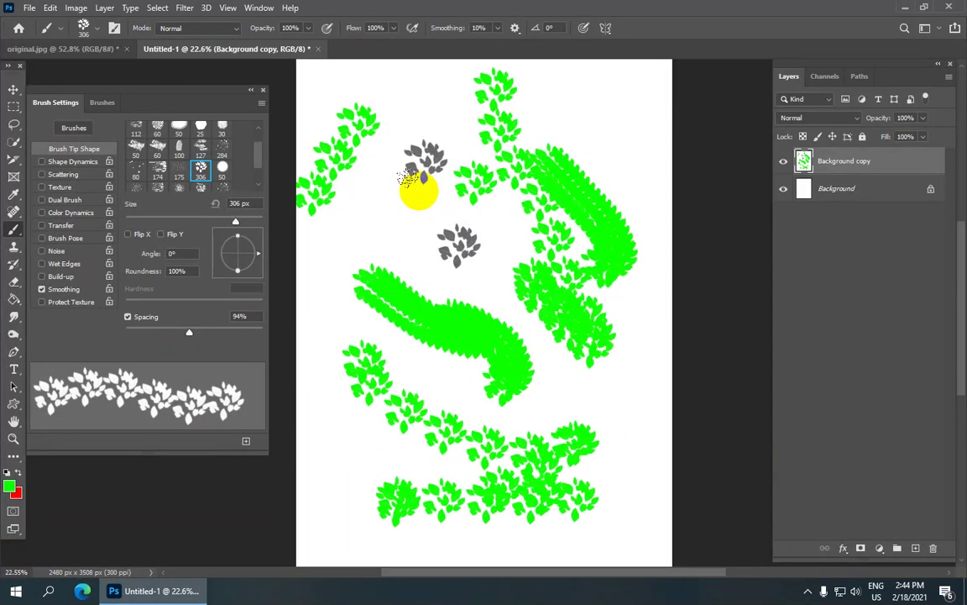
pyautogui.scroll(2, 382, 105)
pyautogui.scroll(-1, 382, 105)
pyautogui.scroll(-1, 421, 166)
pyautogui.scroll(-1, 389, 151)
pyautogui.scroll(1, 438, 123)
pyautogui.scroll(1, 443, 108)
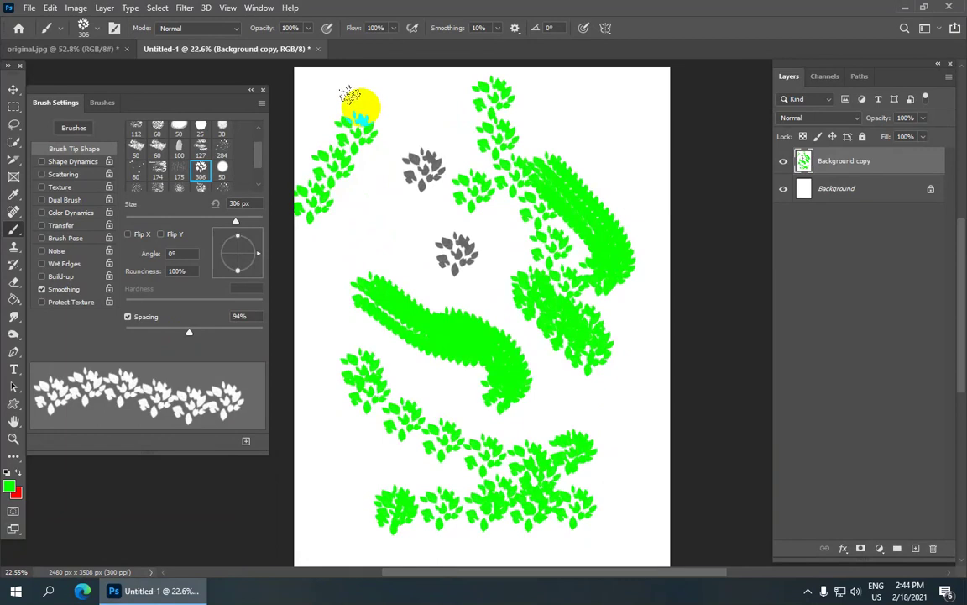
# Step: Set the brush blend mode to Darken and paint more leaf clusters at upper left
pyautogui.click(227, 31)
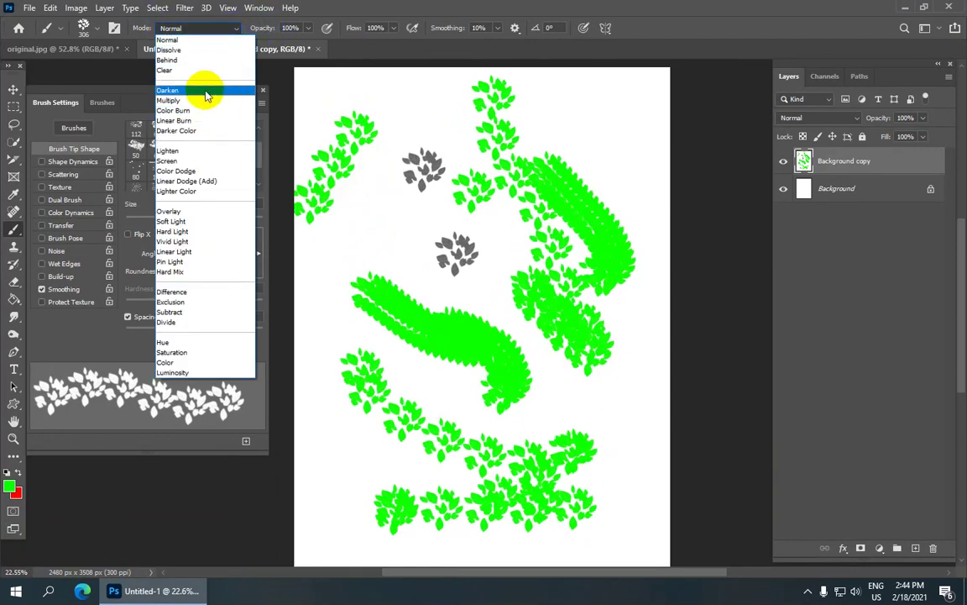
pyautogui.click(206, 91)
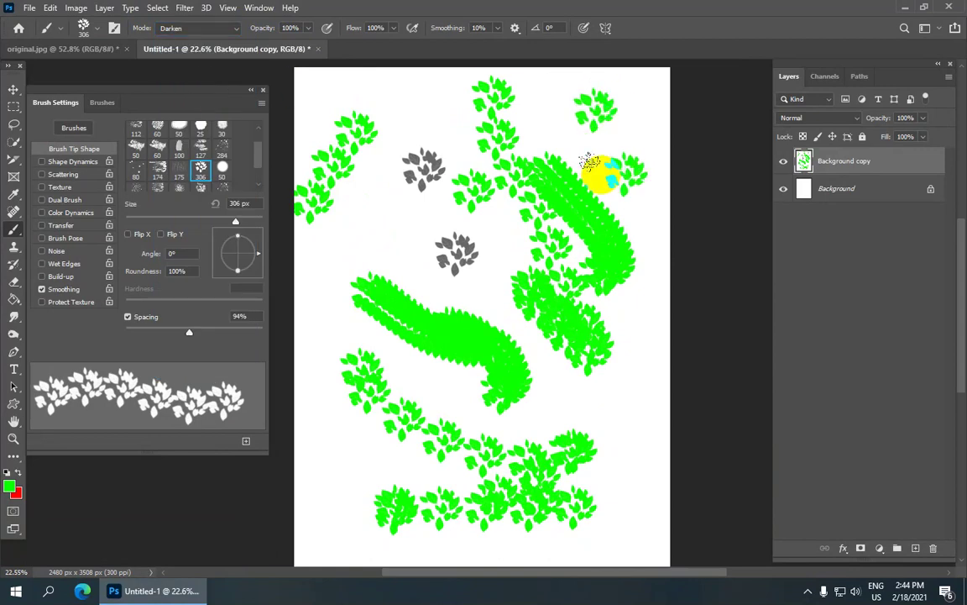
pyautogui.scroll(1, 639, 160)
pyautogui.scroll(-1, 664, 151)
pyautogui.scroll(-1, 624, 166)
pyautogui.scroll(-1, 624, 166)
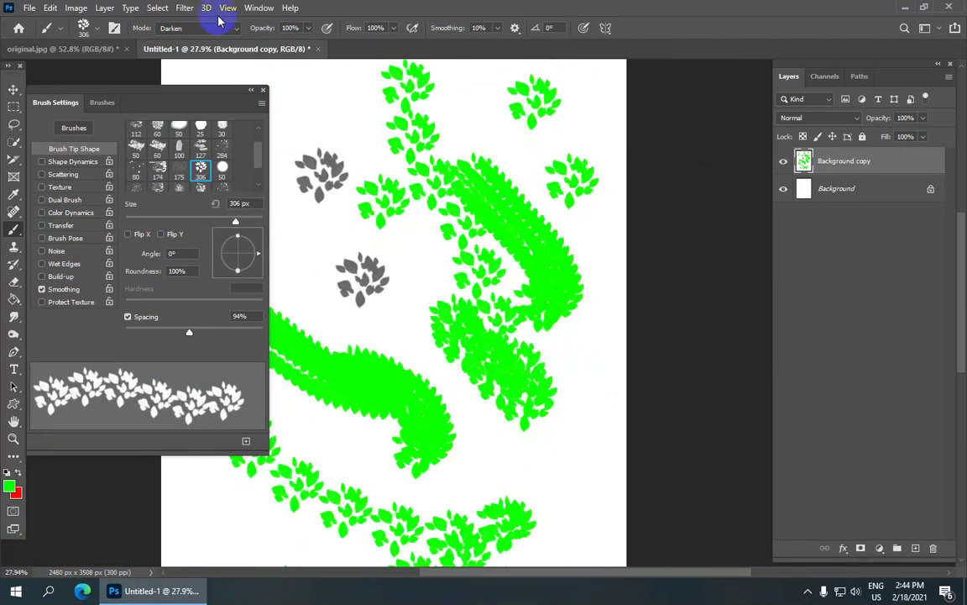
pyautogui.moveTo(328, 118); pyautogui.dragTo(406, 166)
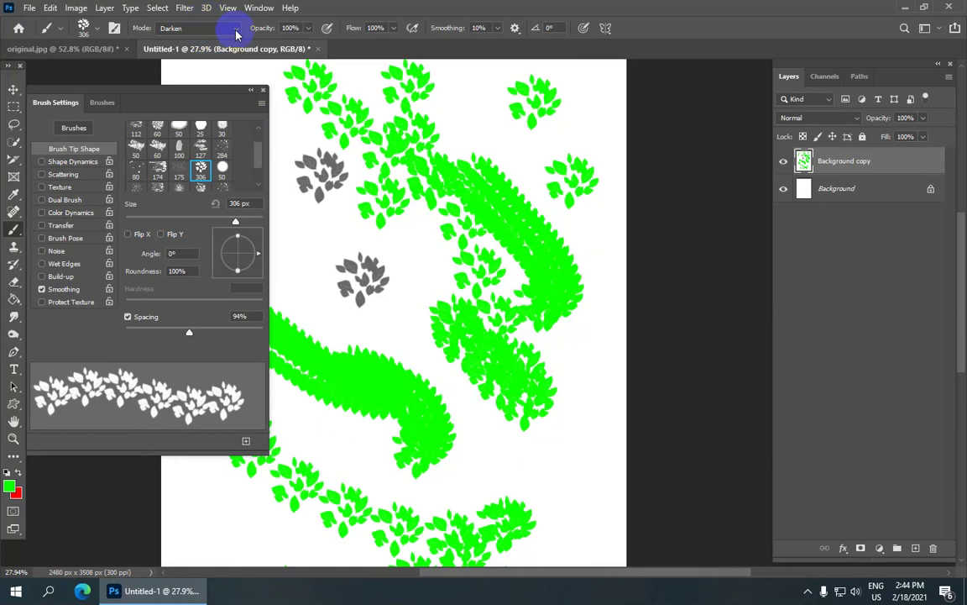
# Step: Return the blend mode to Normal, select the 283 px preset, and switch to the Pencil tool
pyautogui.click(235, 29)
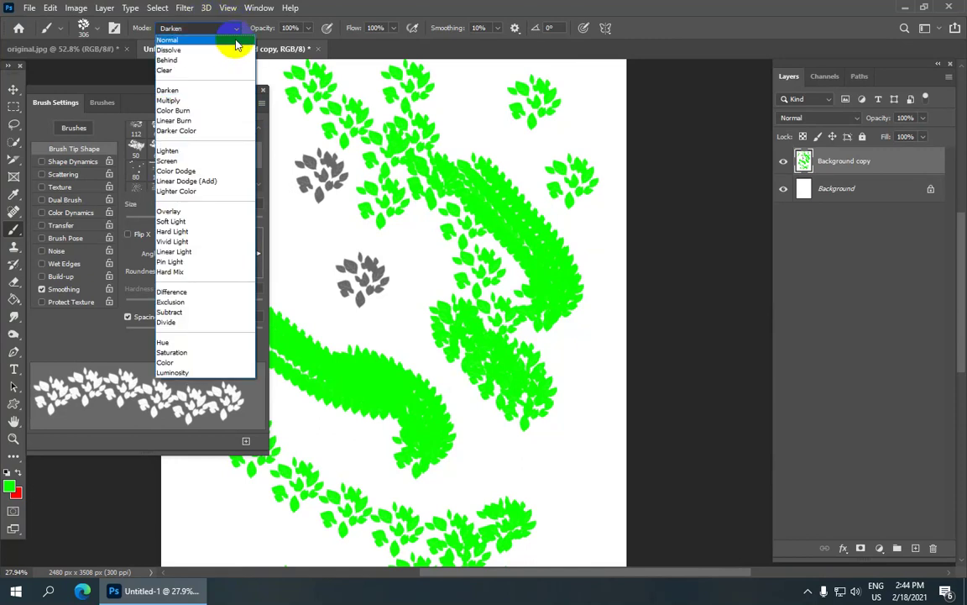
pyautogui.click(235, 39)
pyautogui.scroll(-1, 287, 71)
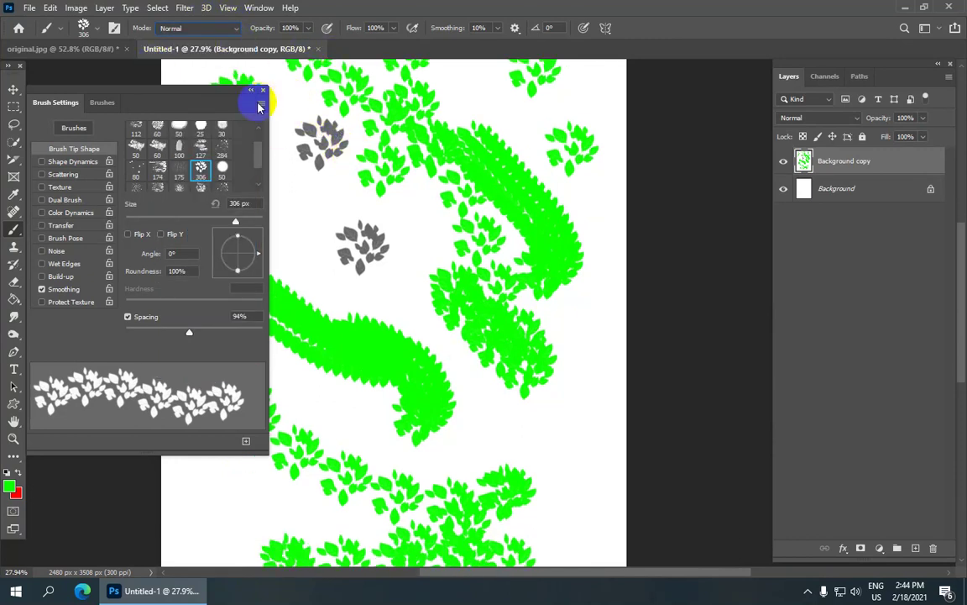
pyautogui.press('.')
pyautogui.press('.')
pyautogui.press('.')
pyautogui.press('.')
pyautogui.press('.')
pyautogui.press('.')
pyautogui.hotkey('shift', 'b')
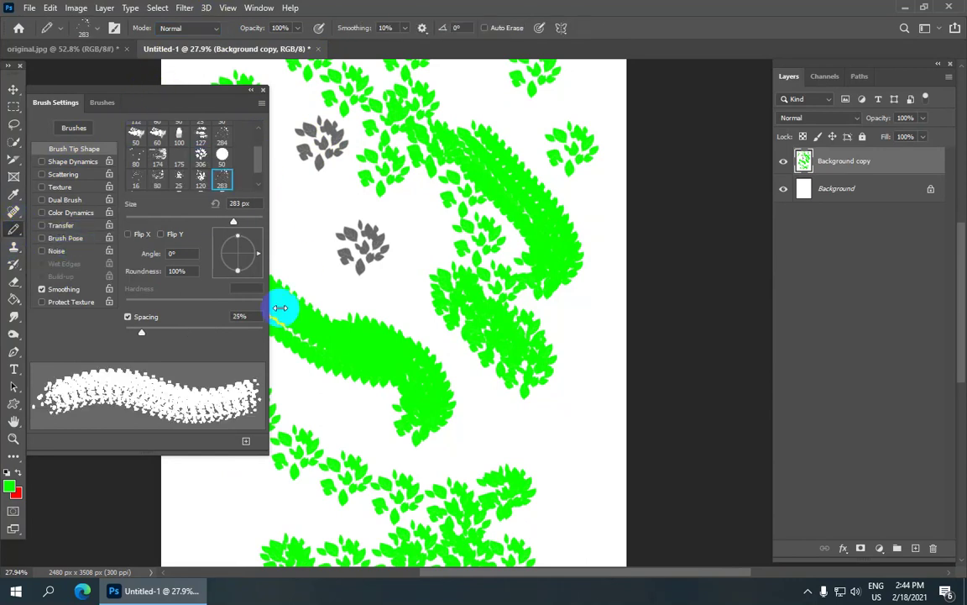
pyautogui.scroll(-5, 410, 269)
pyautogui.scroll(3, 463, 270)
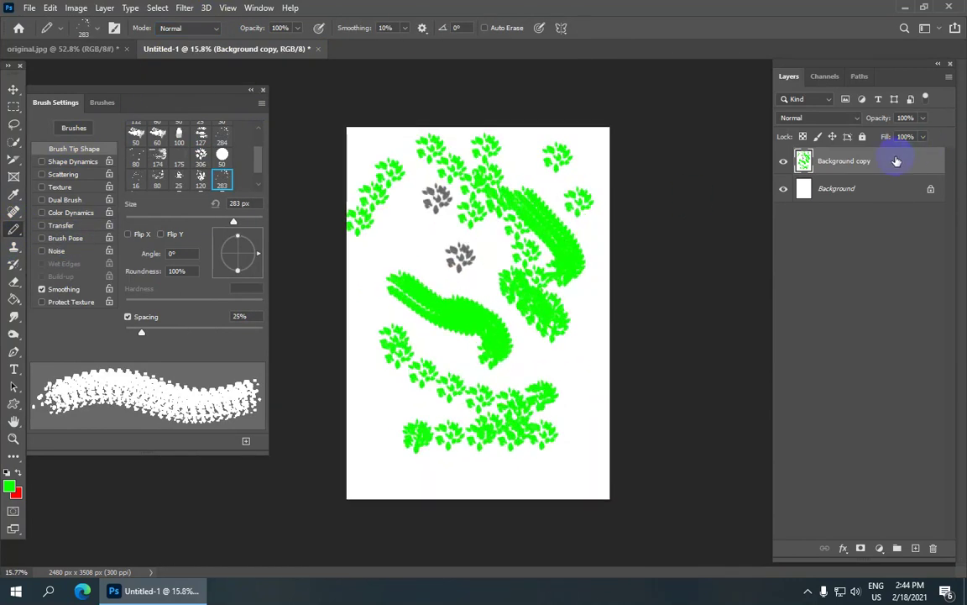
# Step: Delete the Background copy layer to clear all strokes and fit the page in the window
pyautogui.moveTo(916, 163)
pyautogui.mouseDown()
pyautogui.moveTo(942, 548)
pyautogui.moveTo(928, 544)
pyautogui.mouseUp()
pyautogui.moveTo(886, 164); pyautogui.dragTo(886, 547)
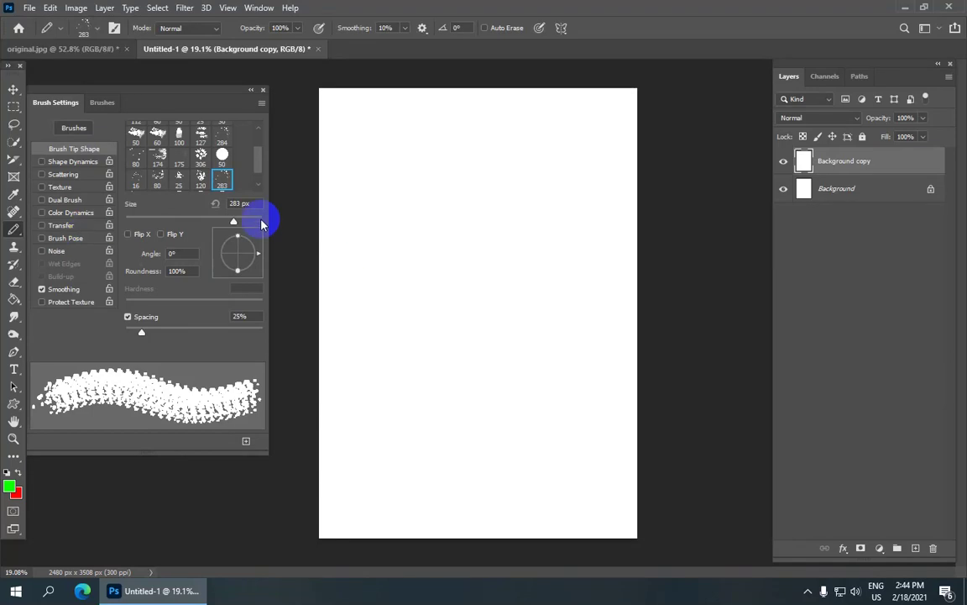
pyautogui.hotkey('ctrl', '0')
pyautogui.scroll(2, 203, 155)
pyautogui.scroll(2, 209, 157)
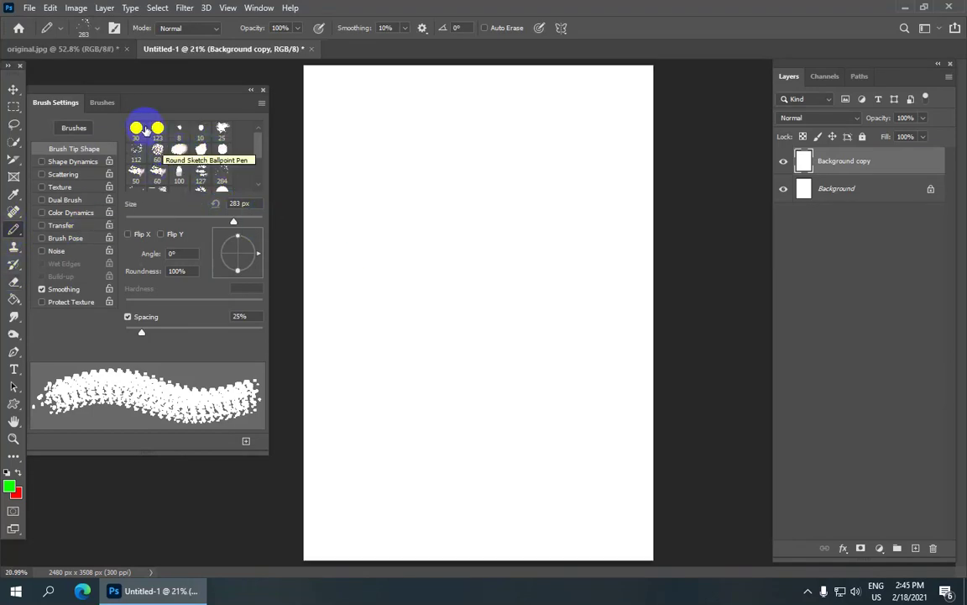
# Step: Choose the soft round preset and draw a vertical green stroke and an L shape
pyautogui.click(137, 130)
pyautogui.moveTo(361, 132); pyautogui.dragTo(377, 232)
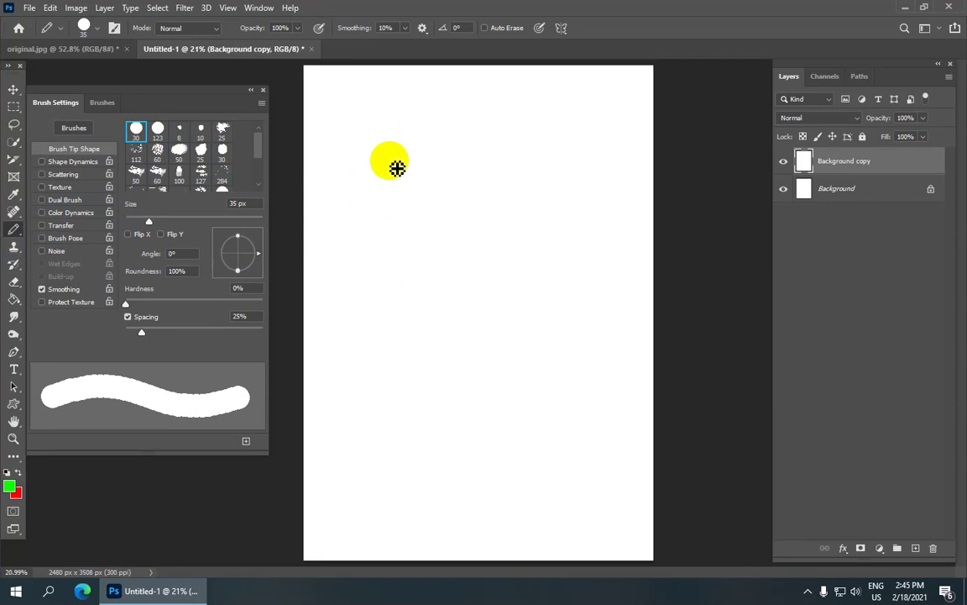
pyautogui.press(']')
pyautogui.press(']')
pyautogui.press(']')
pyautogui.press(']')
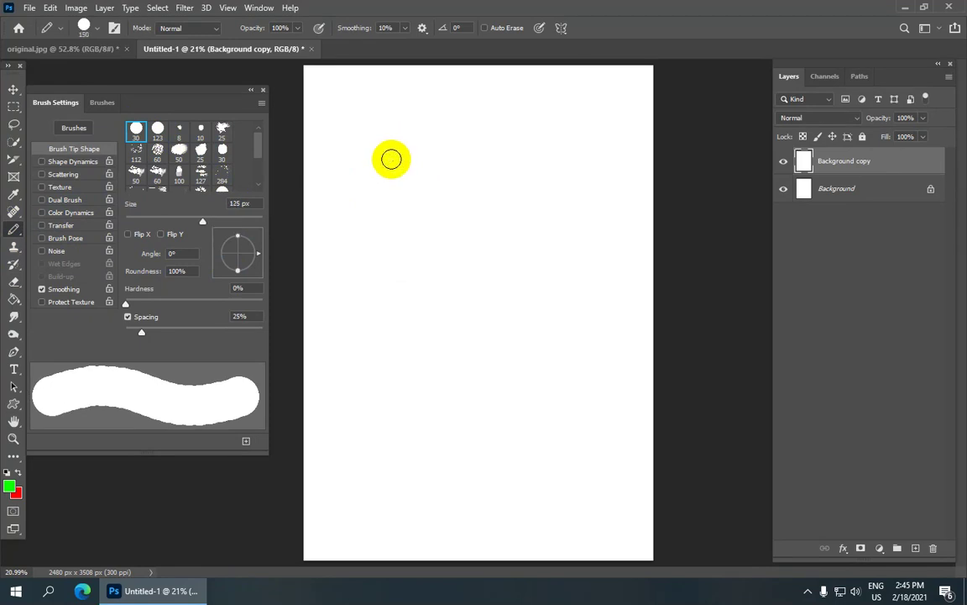
pyautogui.moveTo(378, 118); pyautogui.dragTo(466, 170)
# Step: Enlarge the tip to 150 px and draw a green V plus a stroke below it
pyautogui.press(']')
pyautogui.scroll(2, 442, 151)
pyautogui.scroll(2, 443, 151)
pyautogui.scroll(3, 436, 155)
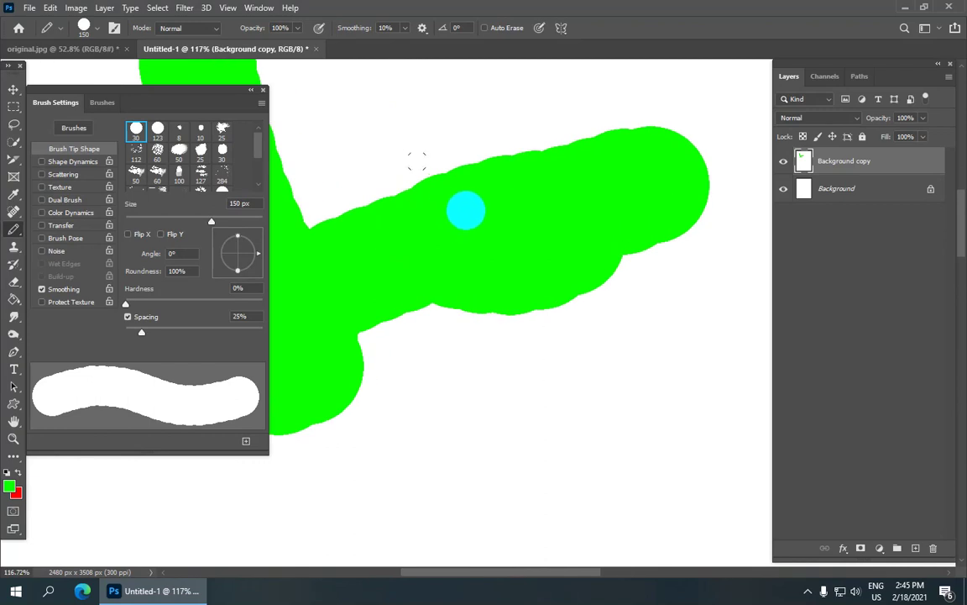
pyautogui.scroll(-3, 616, 218)
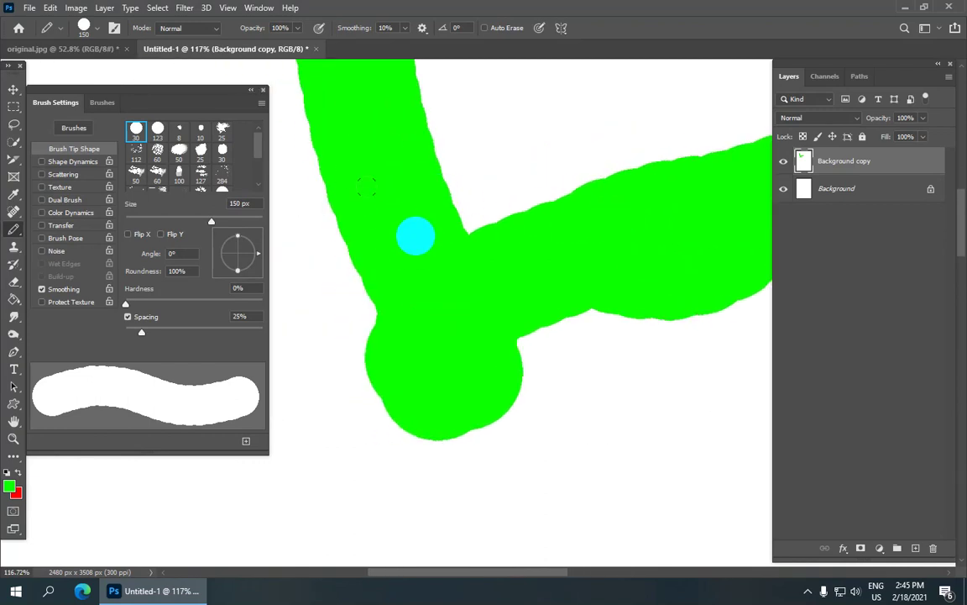
pyautogui.scroll(-3, 443, 217)
pyautogui.moveTo(476, 140); pyautogui.dragTo(536, 145)
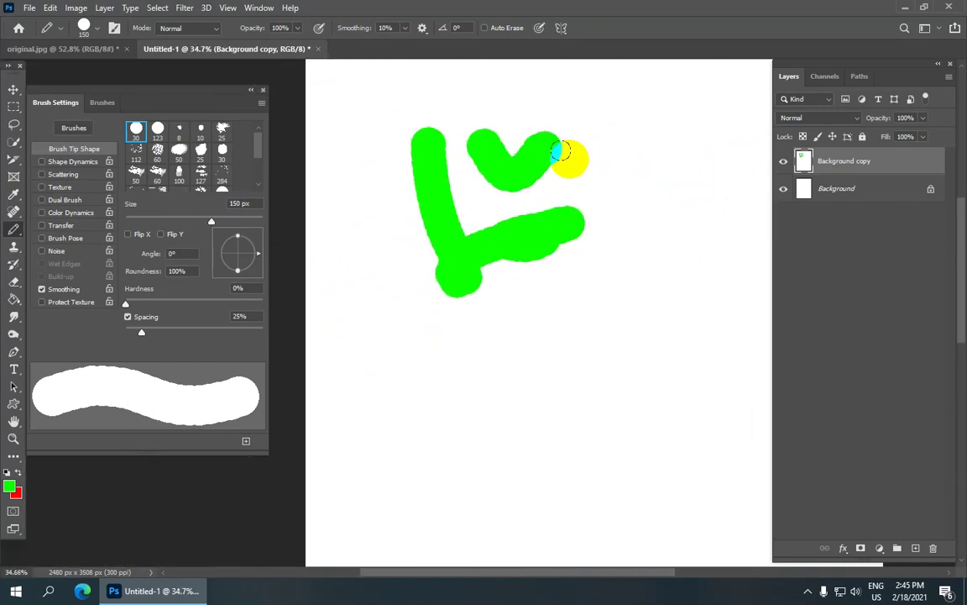
pyautogui.scroll(3, 664, 193)
pyautogui.scroll(2, 664, 192)
pyautogui.scroll(-1, 504, 252)
pyautogui.moveTo(401, 231); pyautogui.dragTo(416, 296)
# Step: With spacing off, draw a long green stroke across the top and undo a bottom curve
pyautogui.hotkey('ctrl', '-')
pyautogui.hotkey('ctrl', '-')
pyautogui.click(135, 321)
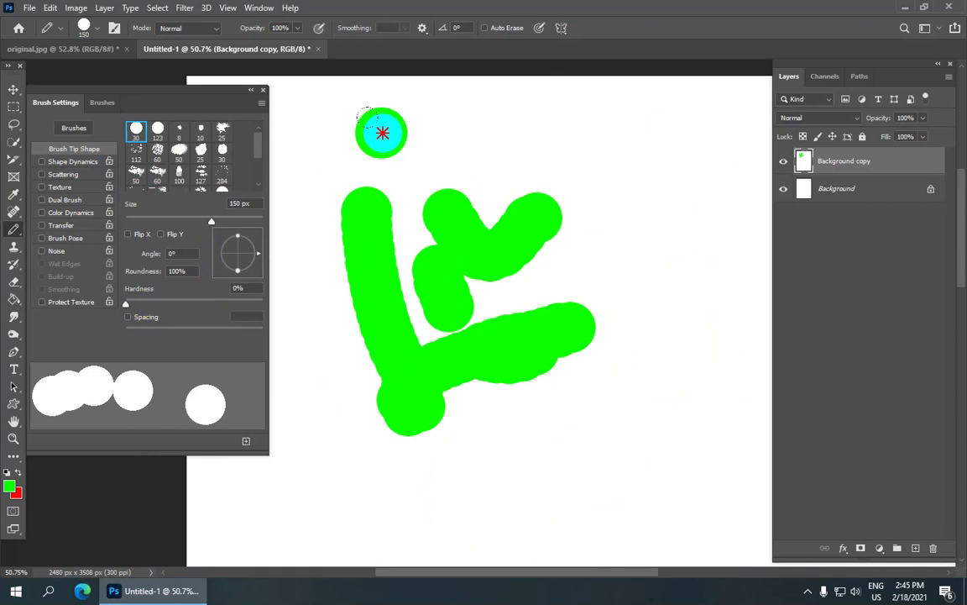
pyautogui.moveTo(378, 134); pyautogui.dragTo(659, 185)
pyautogui.moveTo(369, 405)
pyautogui.mouseDown()
pyautogui.moveTo(356, 450)
pyautogui.moveTo(578, 492)
pyautogui.moveTo(745, 339)
pyautogui.moveTo(550, 471)
pyautogui.moveTo(619, 450)
pyautogui.moveTo(611, 451)
pyautogui.moveTo(582, 344)
pyautogui.mouseUp()
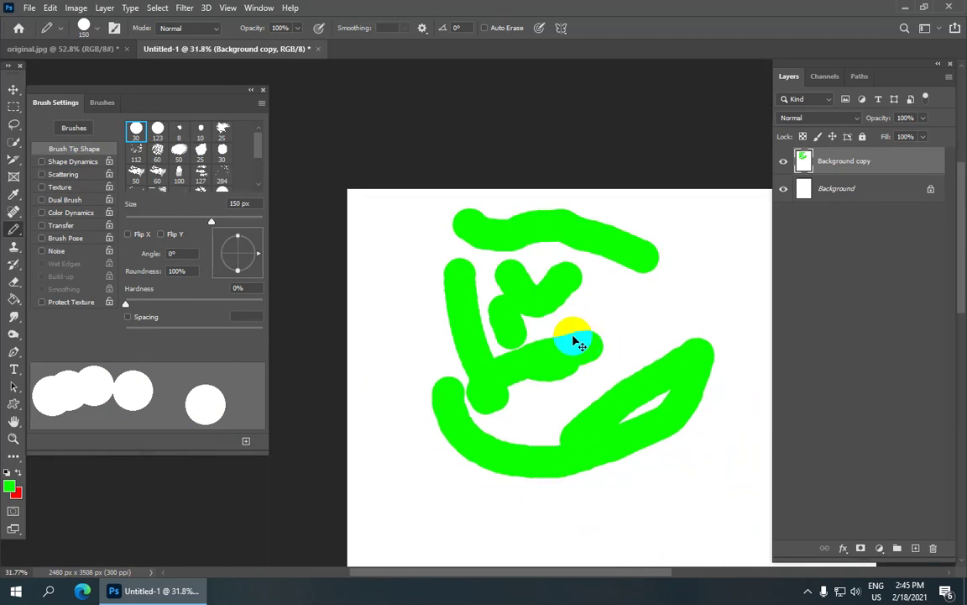
pyautogui.hotkey('ctrl', 'z')
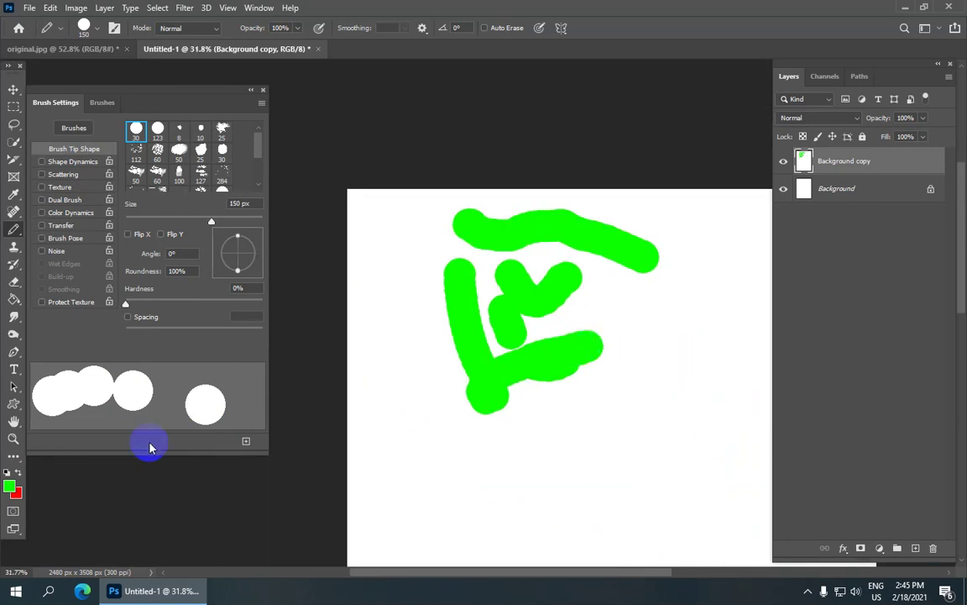
pyautogui.click(138, 320)
# Step: Paint diagonal green strokes on the left with the 100 px and 50 px brush presets
pyautogui.scroll(-1, 179, 159)
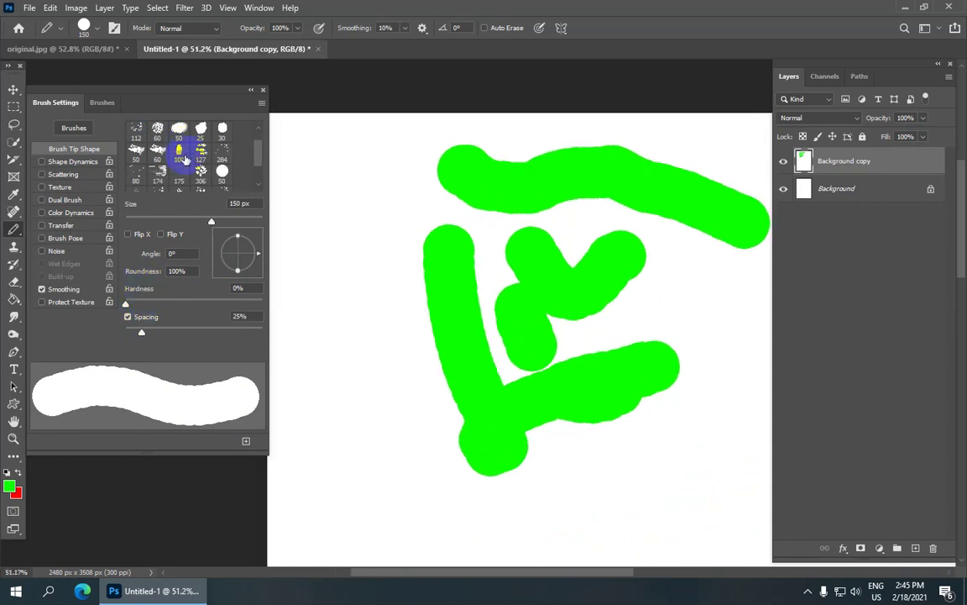
pyautogui.click(179, 151)
pyautogui.moveTo(313, 292); pyautogui.dragTo(377, 133)
pyautogui.scroll(2, 317, 215)
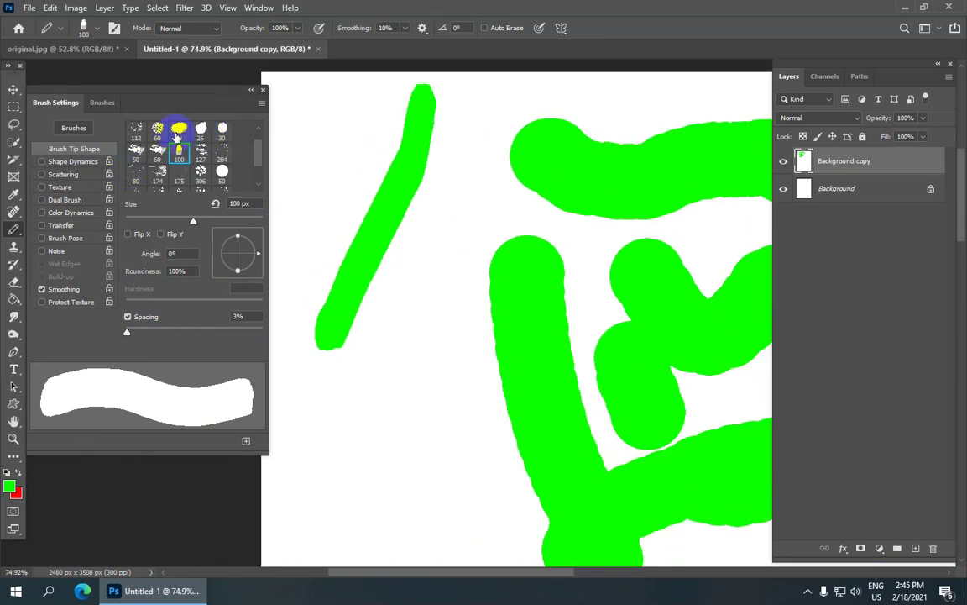
pyautogui.click(179, 130)
pyautogui.moveTo(339, 432); pyautogui.dragTo(426, 265)
# Step: Paint two curved green strokes up the page with the 25 px and 30 px tips
pyautogui.scroll(2, 411, 268)
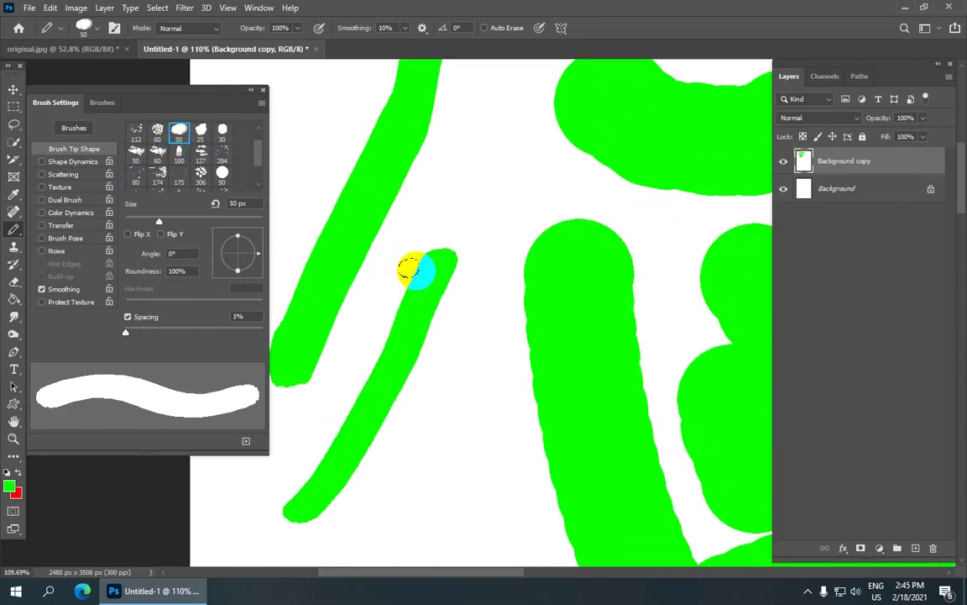
pyautogui.scroll(2, 410, 286)
pyautogui.scroll(1, 409, 319)
pyautogui.scroll(2, 410, 324)
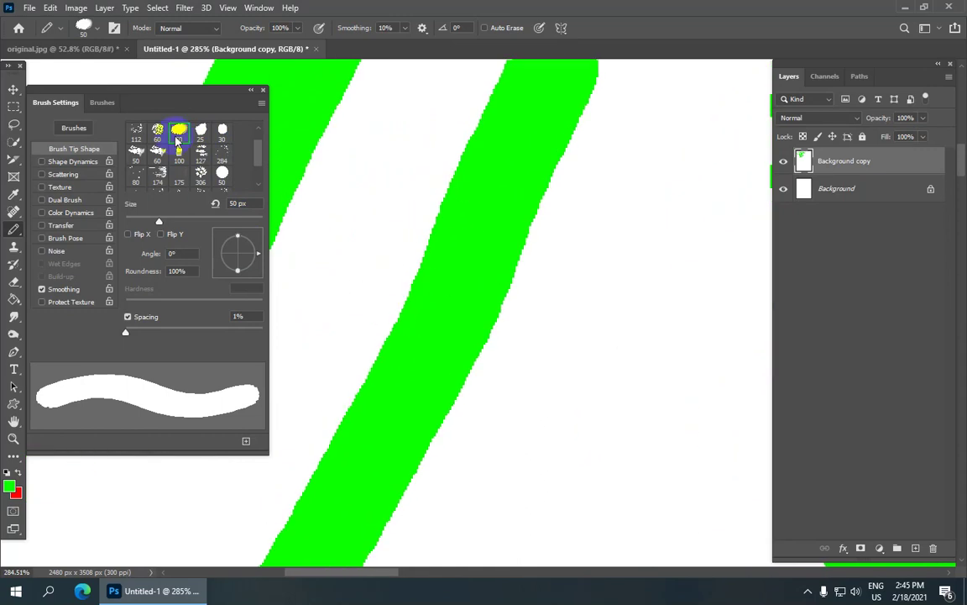
pyautogui.moveTo(355, 230); pyautogui.dragTo(364, 273)
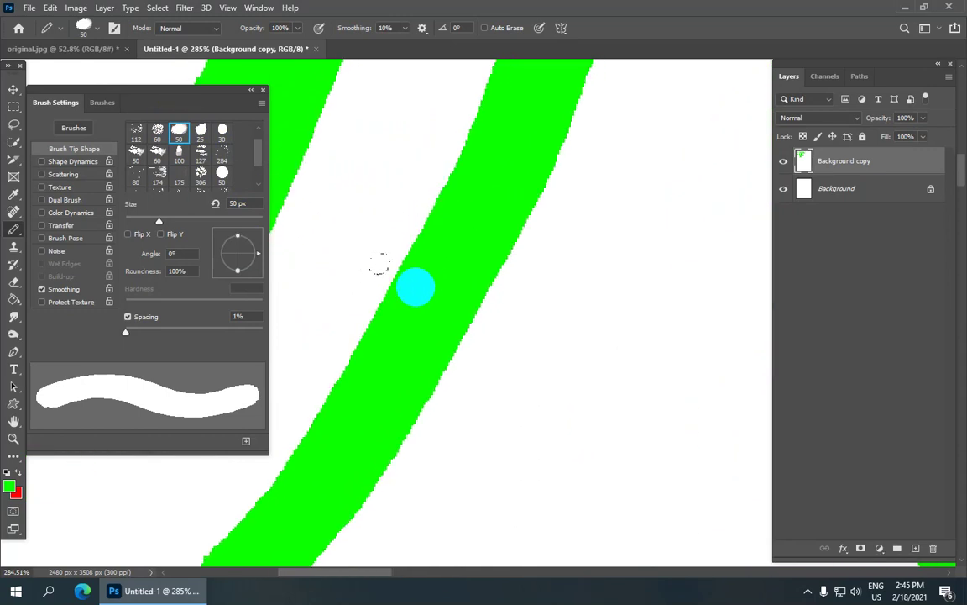
pyautogui.moveTo(504, 172)
pyautogui.mouseDown()
pyautogui.moveTo(449, 186)
pyautogui.moveTo(425, 277)
pyautogui.moveTo(423, 235)
pyautogui.moveTo(453, 189)
pyautogui.moveTo(292, 396)
pyautogui.moveTo(362, 277)
pyautogui.mouseUp()
pyautogui.moveTo(462, 253); pyautogui.dragTo(367, 290)
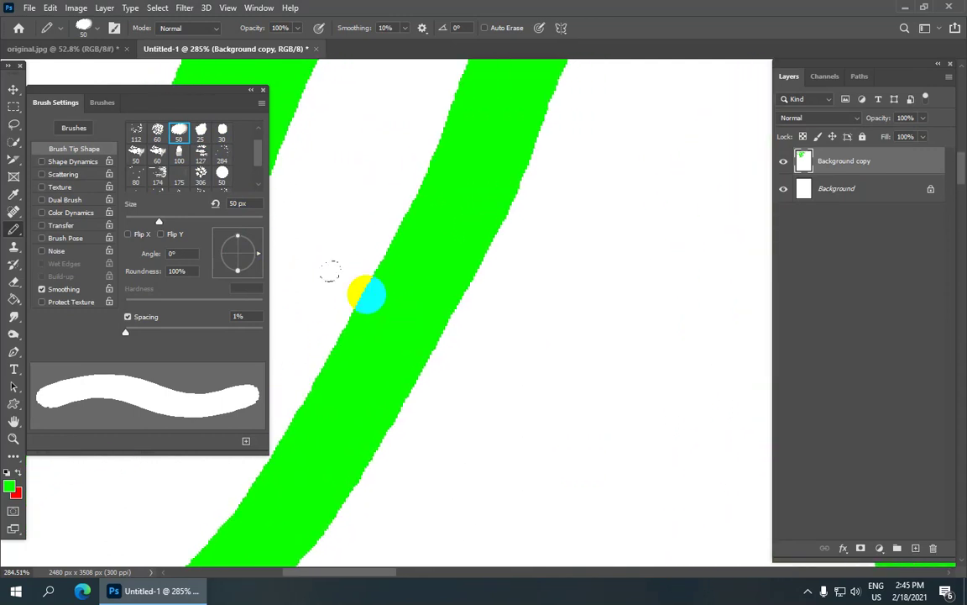
pyautogui.click(201, 134)
pyautogui.moveTo(450, 444)
pyautogui.mouseDown()
pyautogui.moveTo(598, 262)
pyautogui.moveTo(635, 174)
pyautogui.mouseUp()
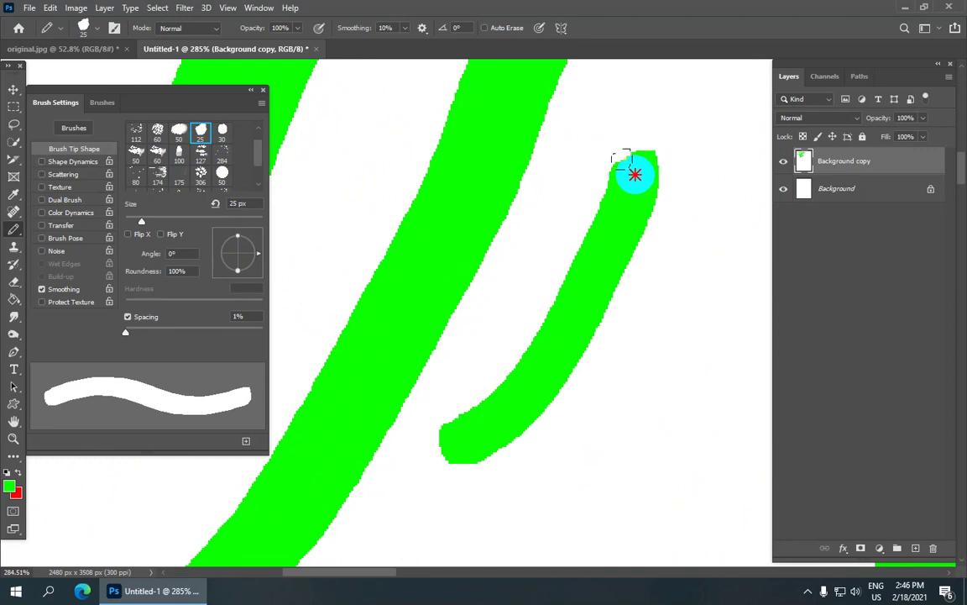
pyautogui.click(222, 132)
pyautogui.moveTo(544, 443)
pyautogui.mouseDown()
pyautogui.moveTo(689, 307)
pyautogui.moveTo(698, 239)
pyautogui.mouseUp()
# Step: Paint a broad textured green stroke with the 112 px textured tip
pyautogui.scroll(-3, 328, 356)
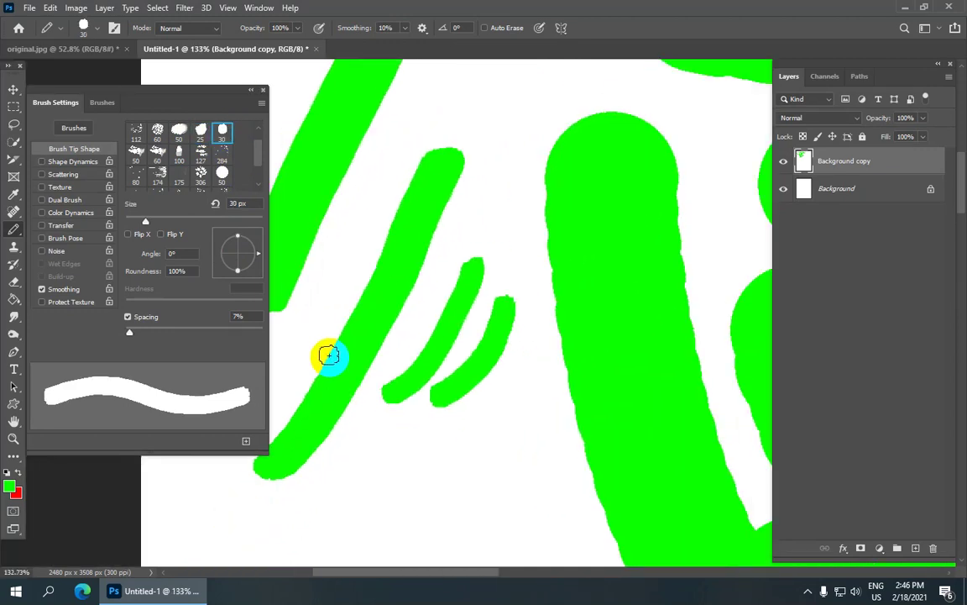
pyautogui.click(130, 132)
pyautogui.moveTo(474, 180)
pyautogui.mouseDown()
pyautogui.moveTo(565, 82)
pyautogui.moveTo(454, 172)
pyautogui.mouseUp()
# Step: Paint two thin green strokes up-right from the lower left with the 30 px soft round tip
pyautogui.scroll(-1, 453, 172)
pyautogui.scroll(-1, 442, 162)
pyautogui.scroll(1, 176, 149)
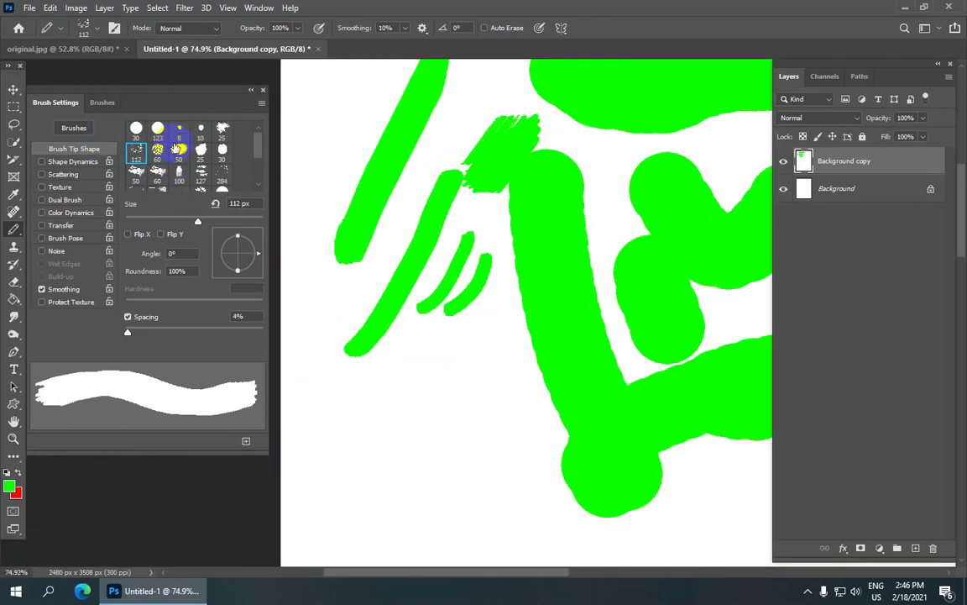
pyautogui.click(139, 138)
pyautogui.moveTo(290, 495)
pyautogui.mouseDown()
pyautogui.moveTo(385, 421)
pyautogui.moveTo(428, 358)
pyautogui.mouseUp()
pyautogui.moveTo(325, 429); pyautogui.dragTo(473, 365)
pyautogui.scroll(3, 458, 370)
pyautogui.scroll(1, 397, 417)
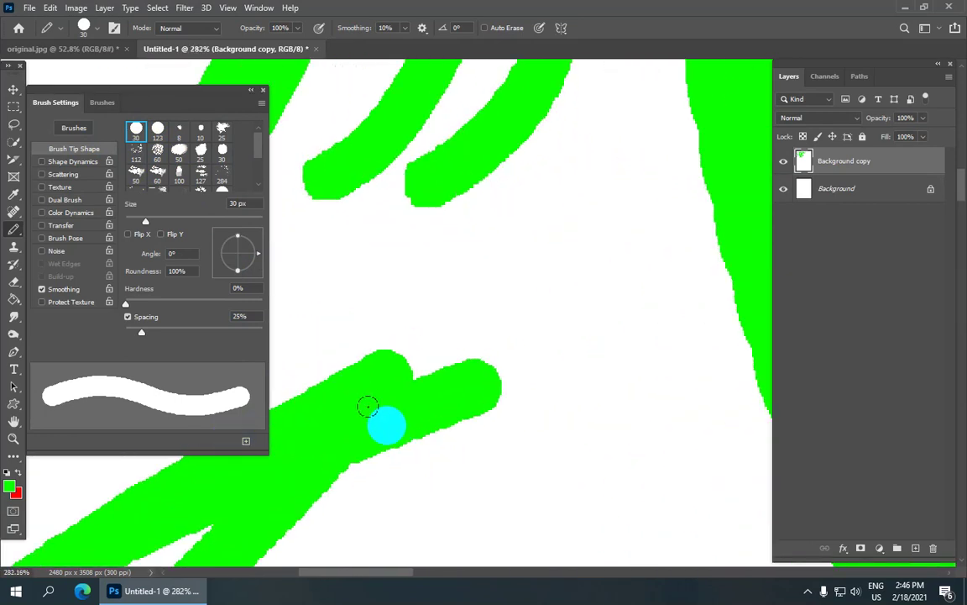
pyautogui.scroll(1, 411, 382)
pyautogui.scroll(1, 501, 307)
pyautogui.scroll(-1, 352, 352)
pyautogui.scroll(-1, 403, 363)
pyautogui.scroll(-1, 395, 303)
pyautogui.scroll(-1, 388, 242)
pyautogui.scroll(1, 391, 242)
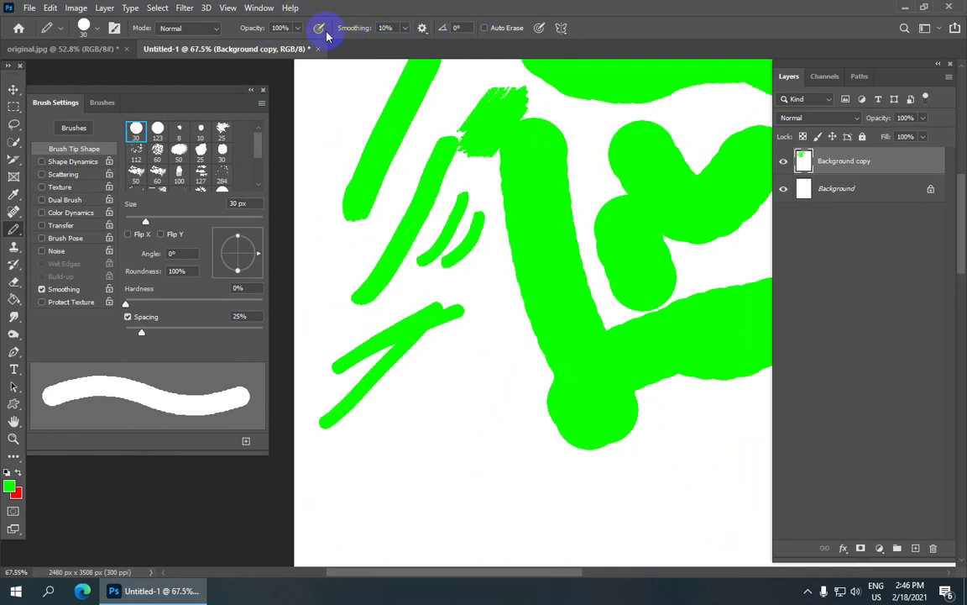
pyautogui.scroll(-4, 474, 107)
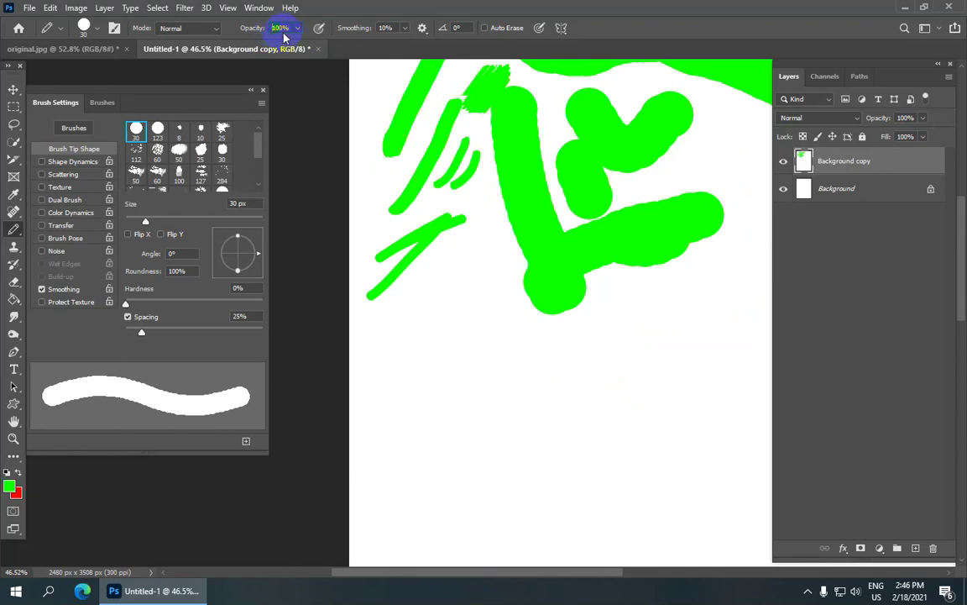
# Step: Paint a curly light-green scribble at 50% opacity below the strokes
pyautogui.moveTo(399, 386); pyautogui.dragTo(501, 357)
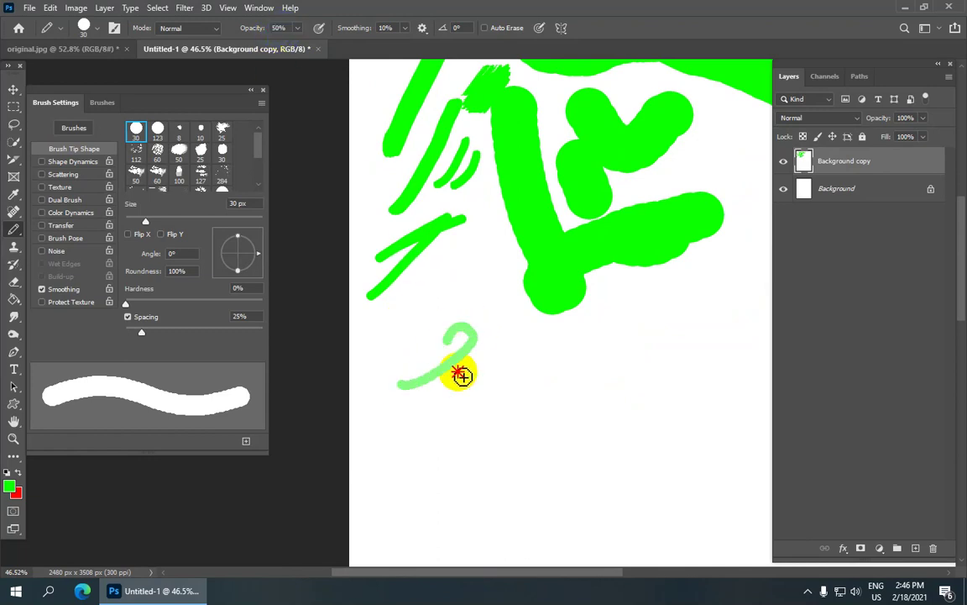
pyautogui.moveTo(509, 307); pyautogui.dragTo(488, 356)
pyautogui.scroll(3, 487, 356)
pyautogui.scroll(3, 488, 352)
pyautogui.scroll(4, 479, 345)
pyautogui.scroll(-4, 462, 332)
pyautogui.scroll(-2, 486, 356)
pyautogui.scroll(-2, 520, 349)
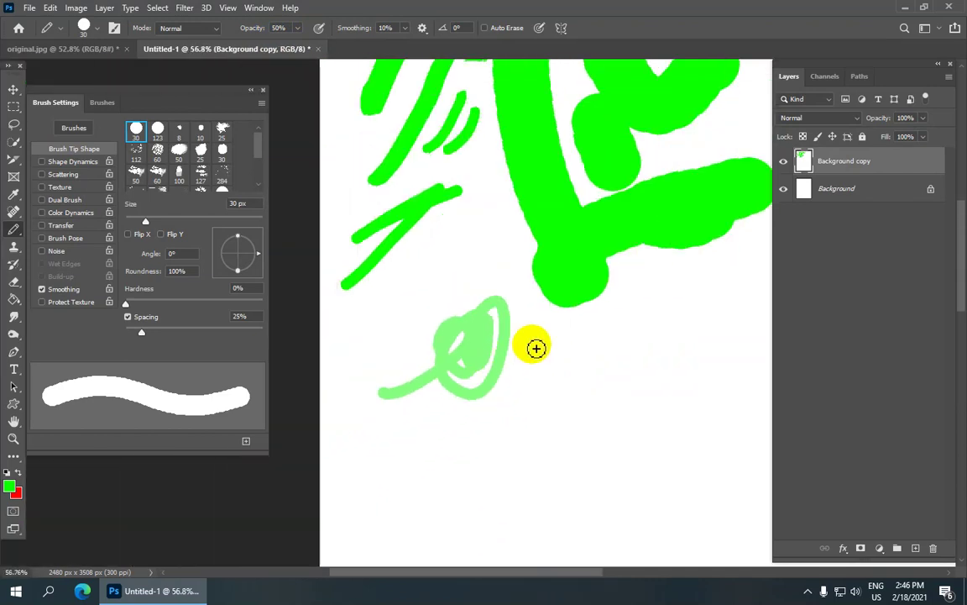
pyautogui.scroll(2, 544, 347)
pyautogui.scroll(-2, 544, 348)
pyautogui.scroll(-2, 544, 338)
pyautogui.moveTo(535, 223); pyautogui.dragTo(533, 234)
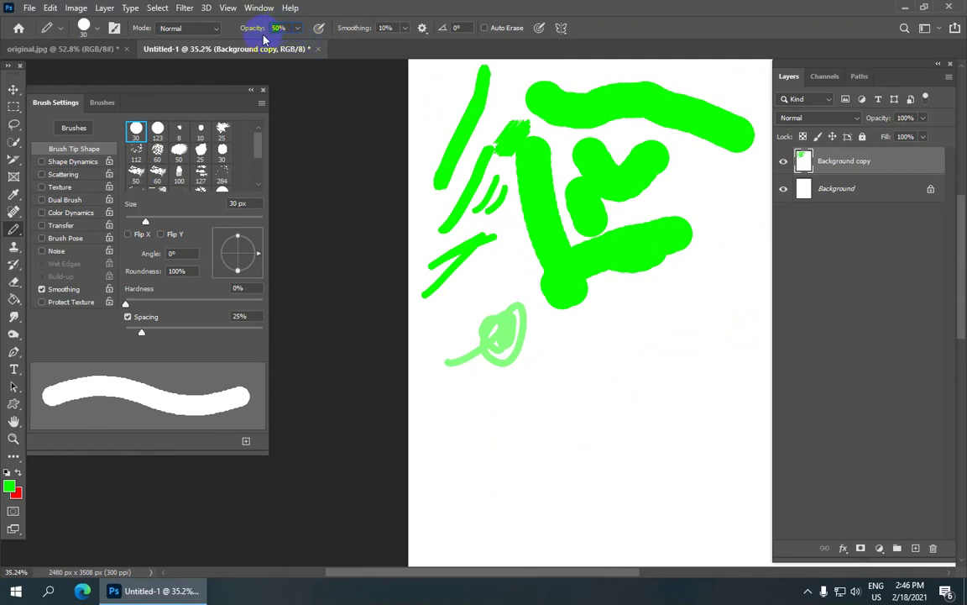
# Step: Set opacity to 20% and paint a fainter light-green scribble beside the first
pyautogui.press('2')
pyautogui.moveTo(550, 336)
pyautogui.mouseDown()
pyautogui.moveTo(618, 325)
pyautogui.moveTo(613, 372)
pyautogui.mouseUp()
pyautogui.scroll(2, 621, 363)
pyautogui.scroll(3, 624, 377)
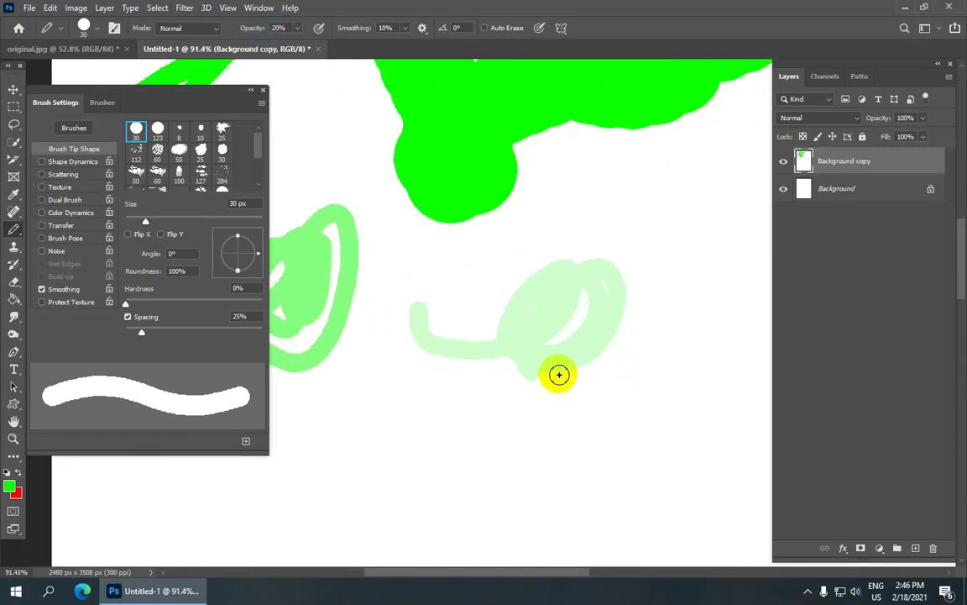
pyautogui.scroll(2, 587, 353)
pyautogui.scroll(-1, 587, 353)
pyautogui.scroll(-1, 488, 328)
pyautogui.scroll(-3, 509, 307)
pyautogui.scroll(-2, 514, 314)
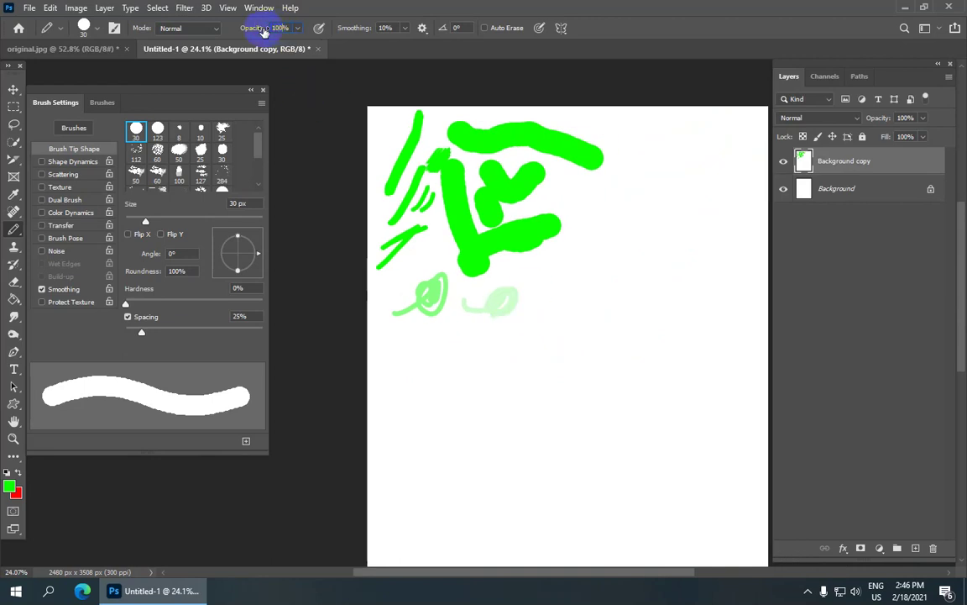
# Step: Draw a green looping squiggle right of the big shape and a loop below the scribbles
pyautogui.scroll(-2, 561, 181)
pyautogui.scroll(1, 470, 117)
pyautogui.scroll(-1, 520, 97)
pyautogui.moveTo(498, 175); pyautogui.dragTo(488, 261)
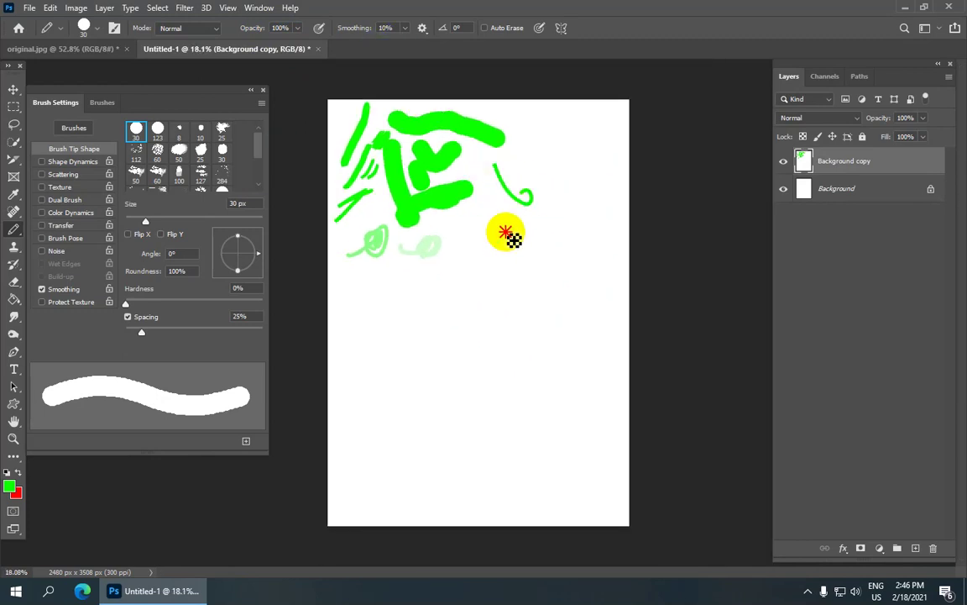
pyautogui.scroll(1, 380, 28)
pyautogui.scroll(1, 382, 28)
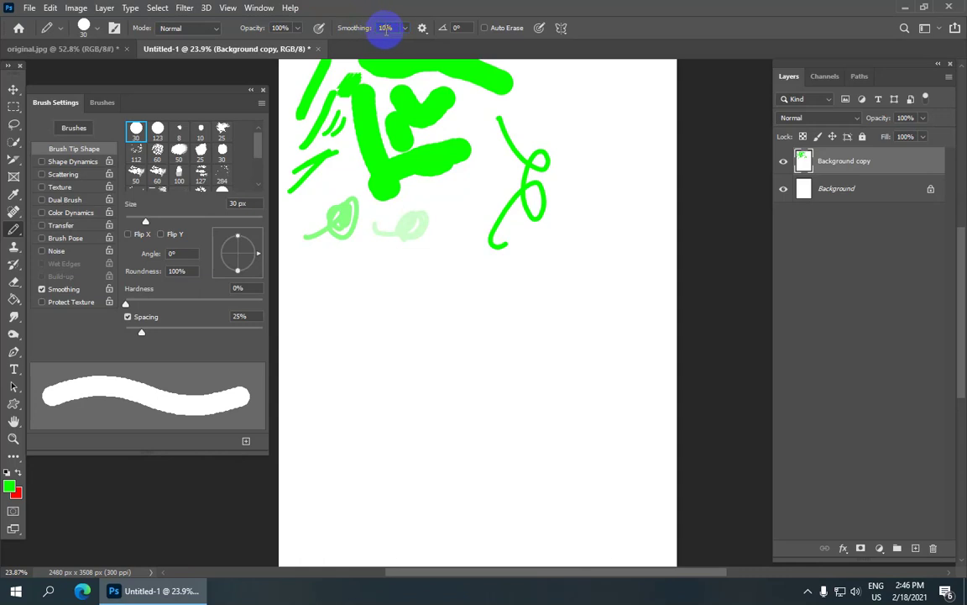
pyautogui.scroll(-1, 491, 371)
pyautogui.scroll(2, 406, 328)
pyautogui.moveTo(366, 275); pyautogui.dragTo(429, 292)
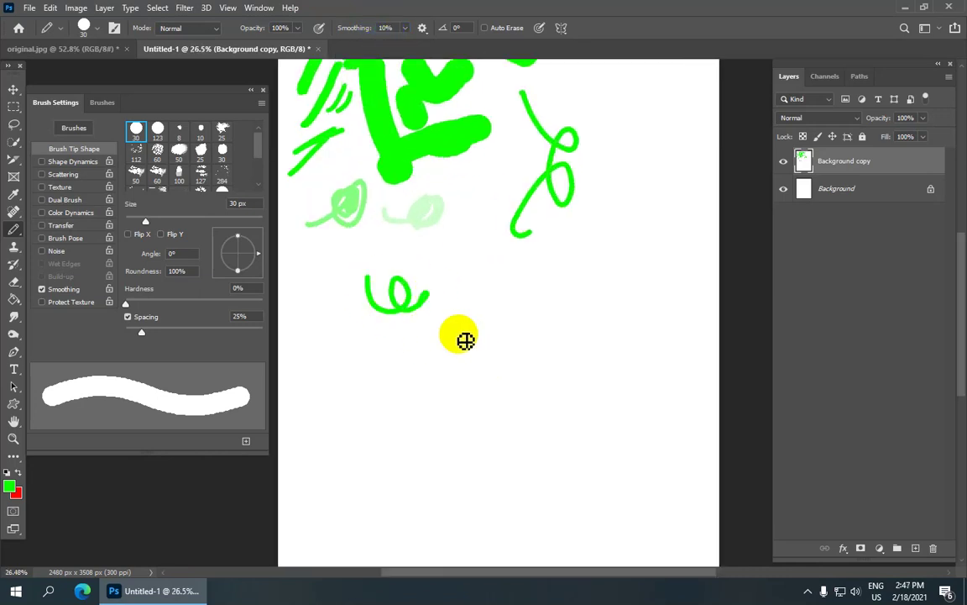
pyautogui.scroll(-1, 466, 340)
pyautogui.scroll(-1, 356, 358)
pyautogui.scroll(-4, 356, 359)
pyautogui.scroll(1, 250, 345)
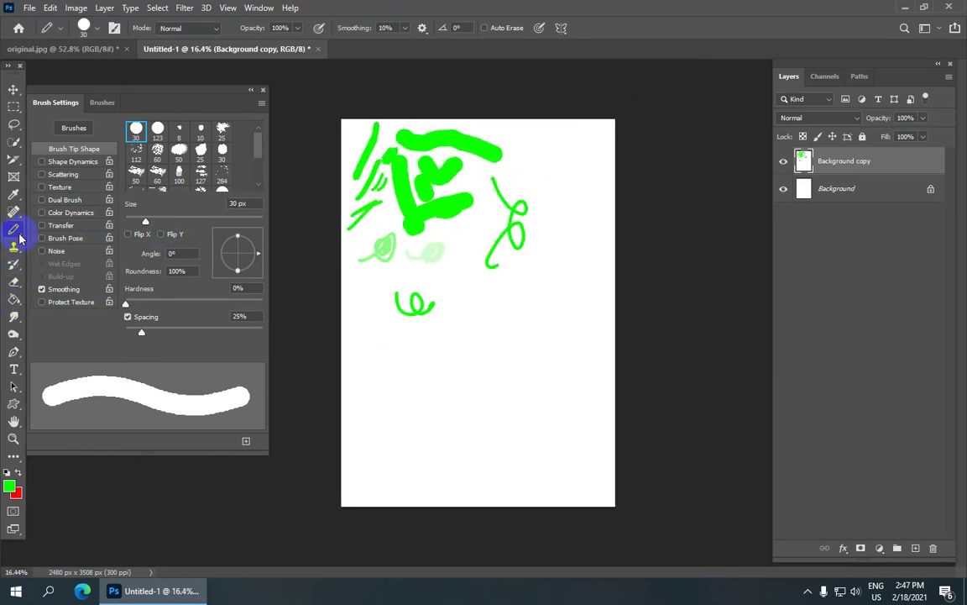
pyautogui.scroll(1, 553, 352)
pyautogui.scroll(1, 488, 360)
pyautogui.scroll(1, 455, 340)
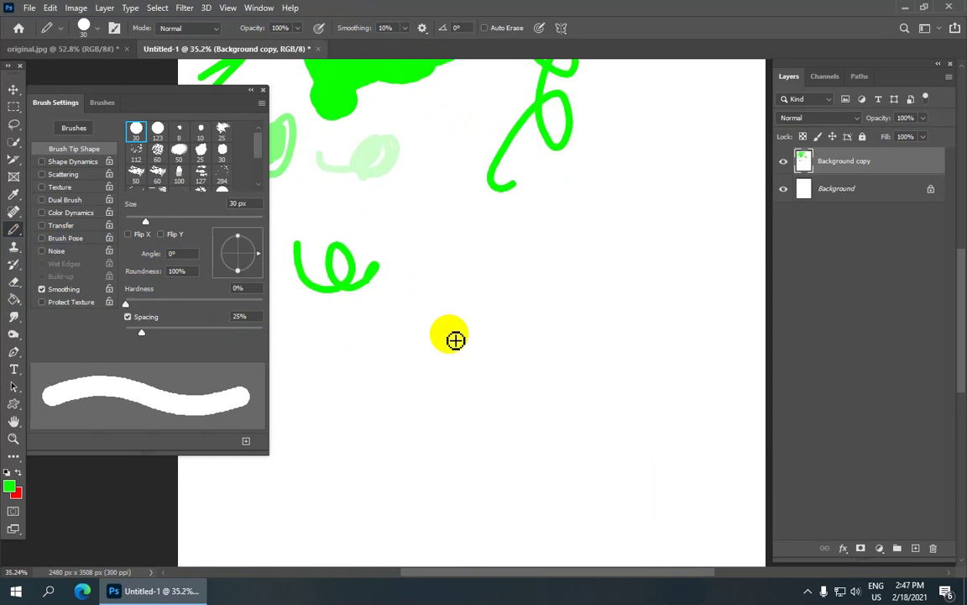
# Step: Draw a green smiley face outline with eyes and mouth
pyautogui.moveTo(456, 378); pyautogui.dragTo(464, 389)
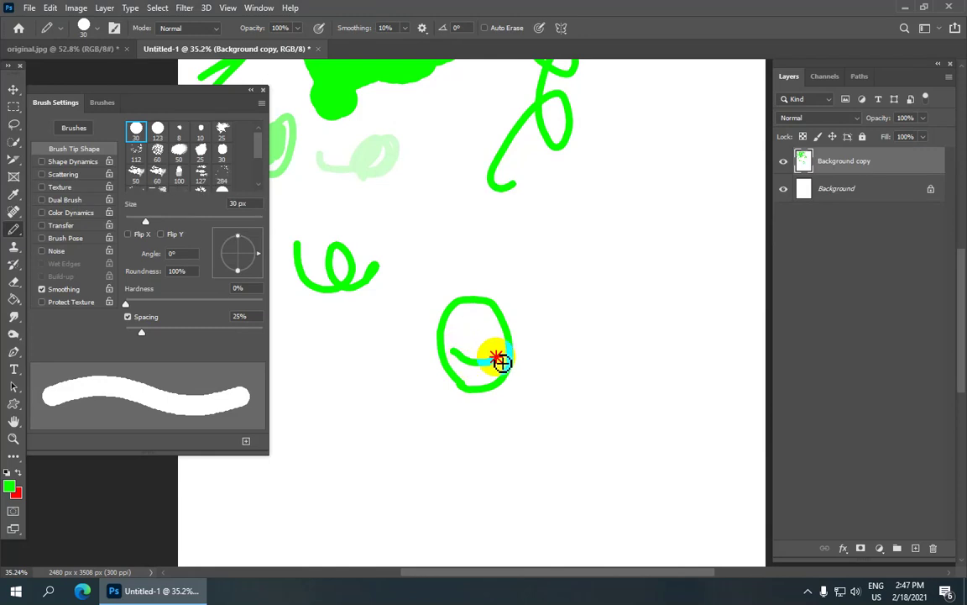
pyautogui.click(459, 332)
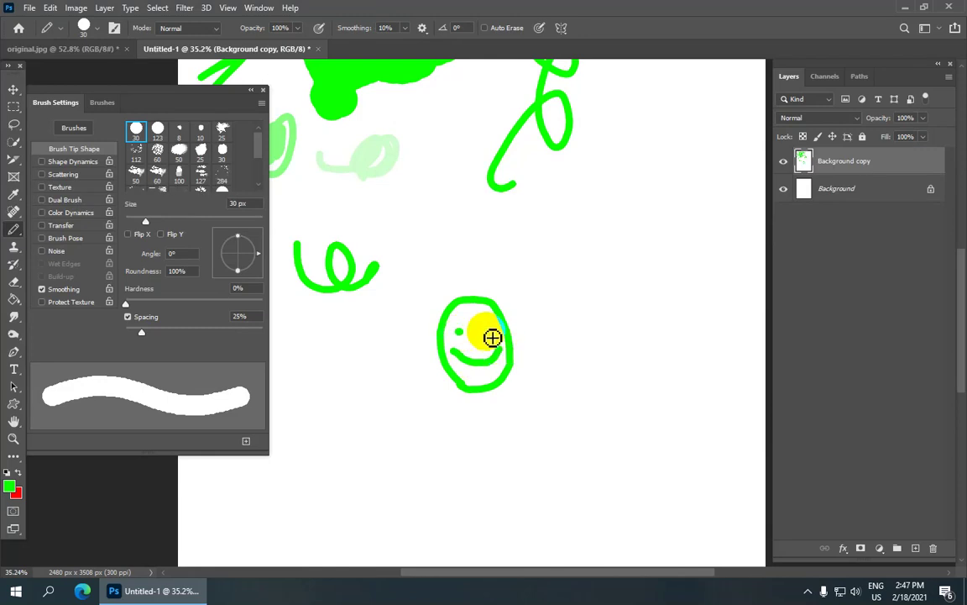
pyautogui.scroll(-2, 511, 347)
pyautogui.scroll(-1, 522, 345)
pyautogui.scroll(-1, 529, 292)
pyautogui.scroll(1, 525, 325)
pyautogui.scroll(2, 479, 312)
pyautogui.rightClick(12, 228)
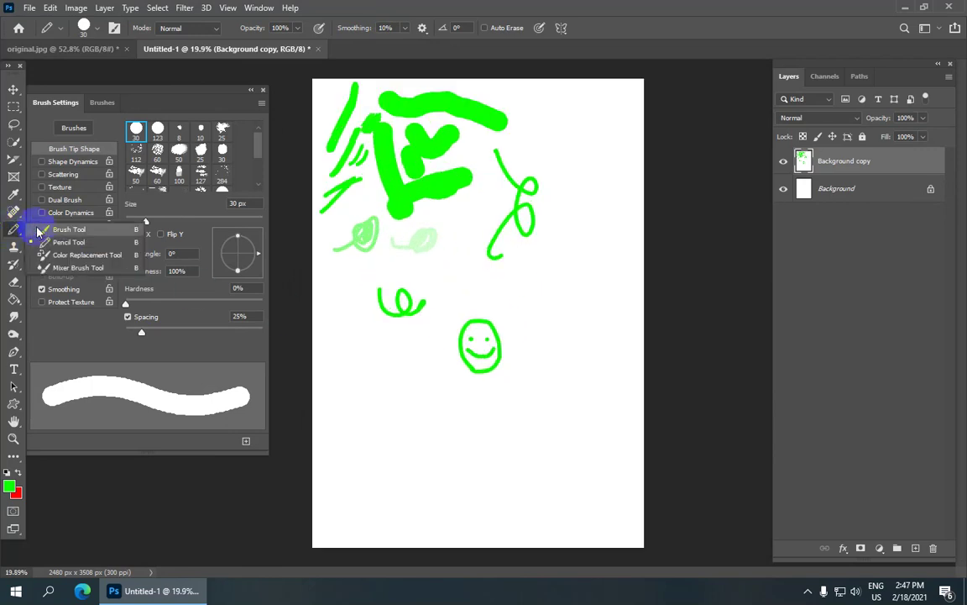
pyautogui.click(73, 245)
# Step: Draw a green heart beside the smiley face
pyautogui.scroll(-1, 496, 237)
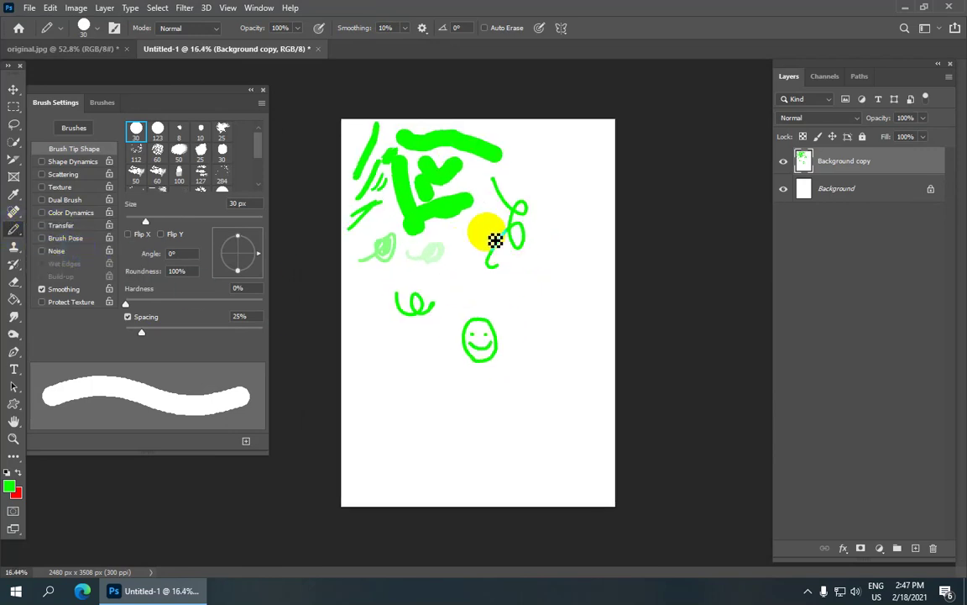
pyautogui.scroll(2, 529, 260)
pyautogui.scroll(-2, 504, 260)
pyautogui.scroll(-2, 503, 220)
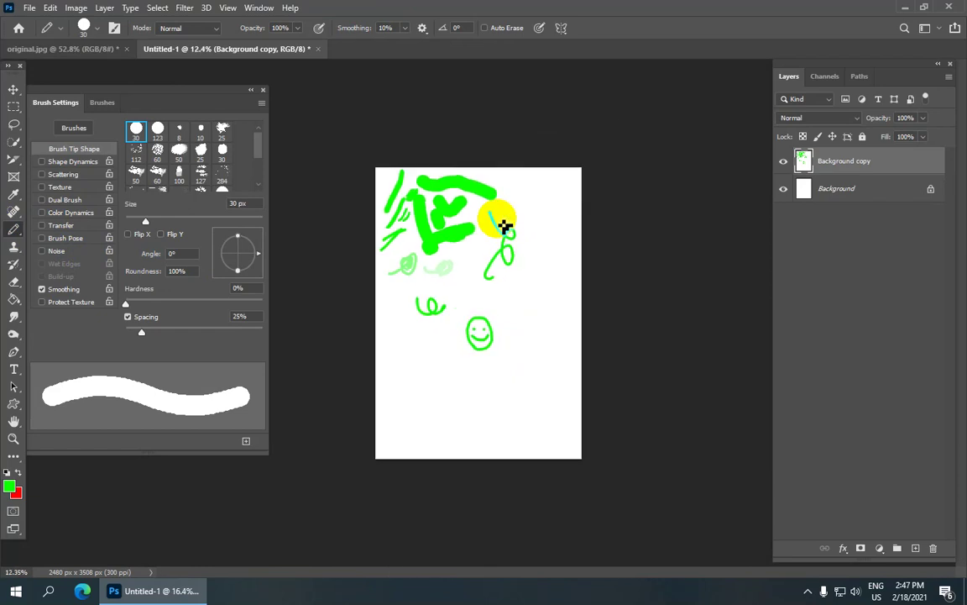
pyautogui.scroll(1, 511, 253)
pyautogui.scroll(2, 527, 317)
pyautogui.scroll(1, 521, 344)
pyautogui.scroll(2, 529, 376)
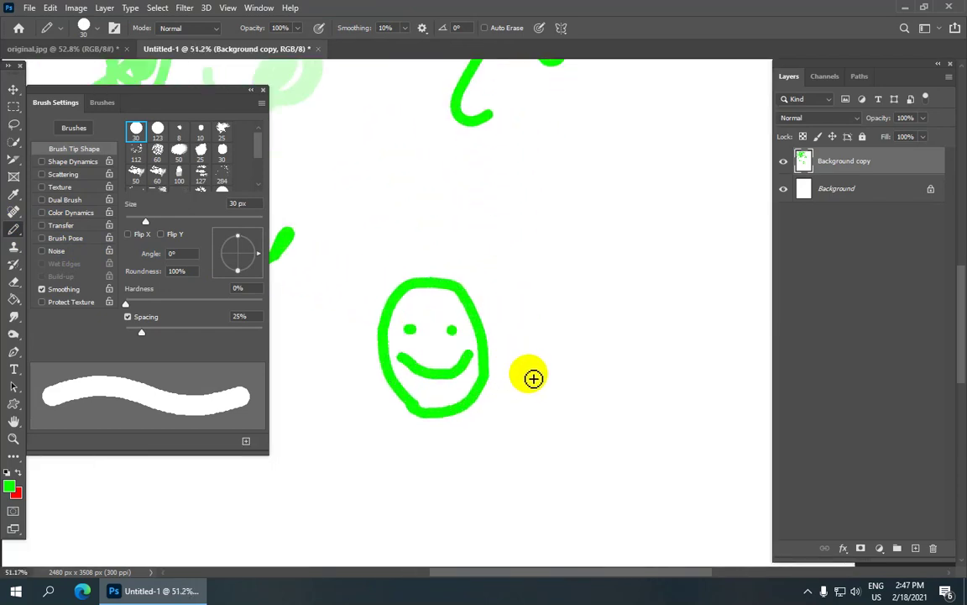
pyautogui.moveTo(540, 379)
pyautogui.mouseDown()
pyautogui.moveTo(589, 278)
pyautogui.moveTo(616, 344)
pyautogui.moveTo(703, 330)
pyautogui.moveTo(623, 423)
pyautogui.moveTo(582, 430)
pyautogui.moveTo(551, 380)
pyautogui.mouseUp()
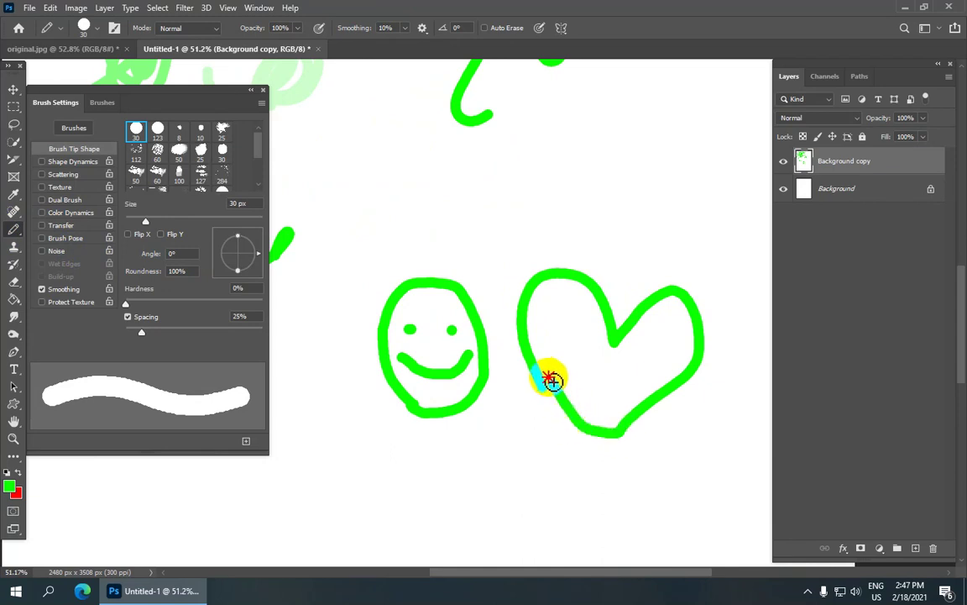
pyautogui.scroll(-2, 643, 347)
pyautogui.scroll(-2, 647, 348)
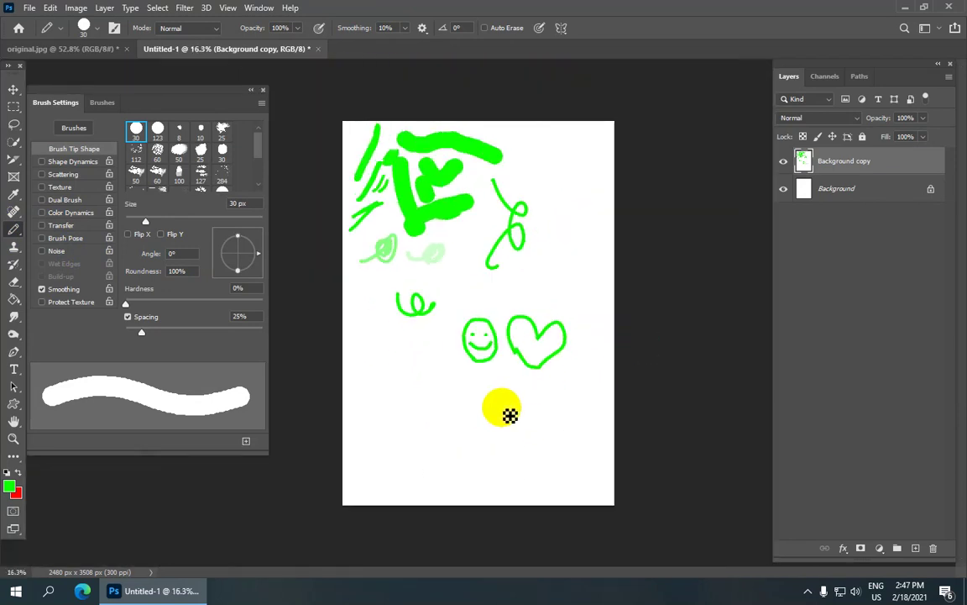
pyautogui.scroll(1, 504, 421)
pyautogui.scroll(-2, 487, 419)
pyautogui.scroll(1, 504, 382)
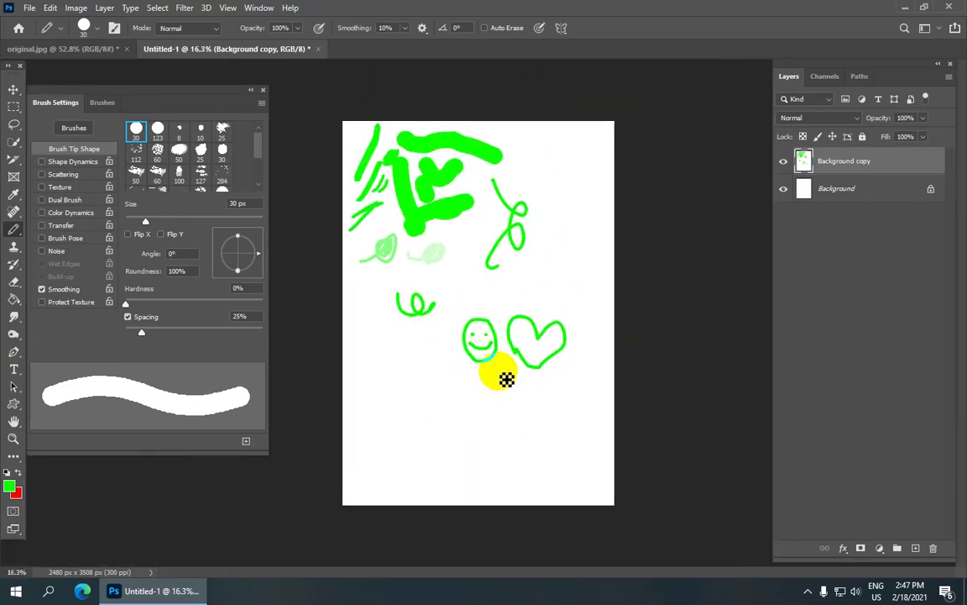
# Step: Set the foreground colour to red and draw a red heart above the green one
pyautogui.click(9, 488)
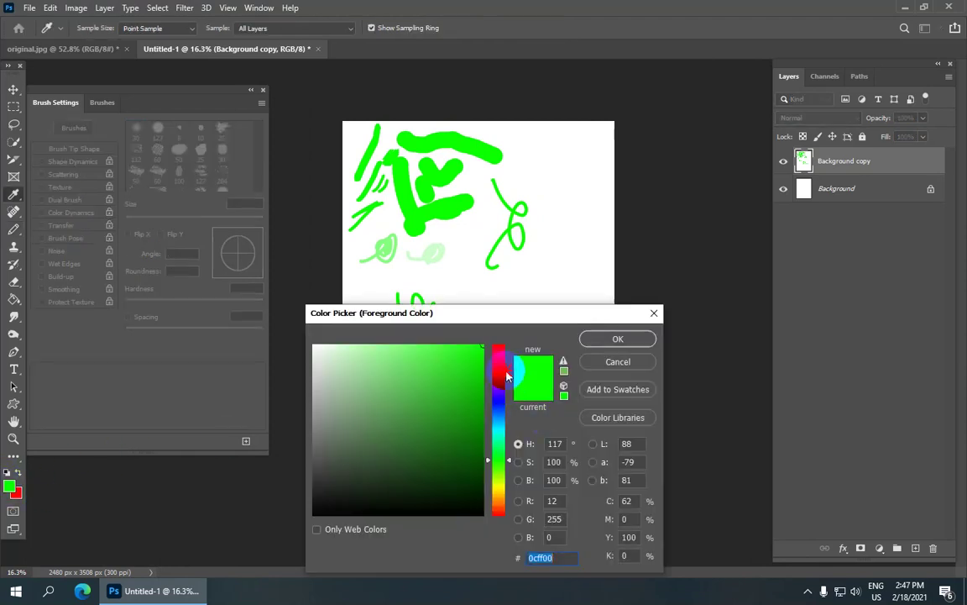
pyautogui.click(498, 502)
pyautogui.click(618, 338)
pyautogui.scroll(2, 559, 279)
pyautogui.scroll(1, 560, 279)
pyautogui.scroll(-1, 561, 276)
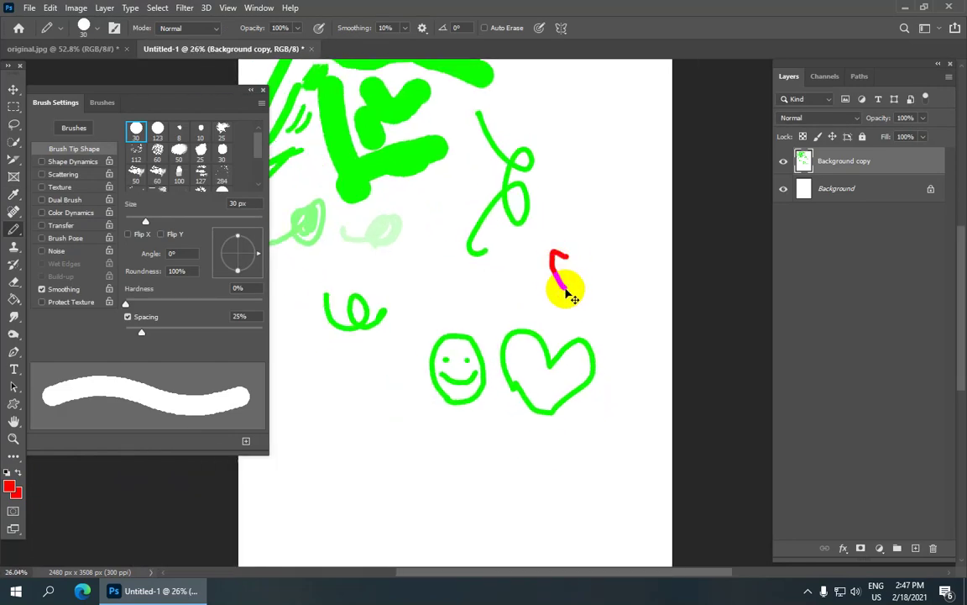
pyautogui.moveTo(564, 267)
pyautogui.mouseDown()
pyautogui.moveTo(573, 286)
pyautogui.moveTo(605, 275)
pyautogui.moveTo(583, 313)
pyautogui.mouseUp()
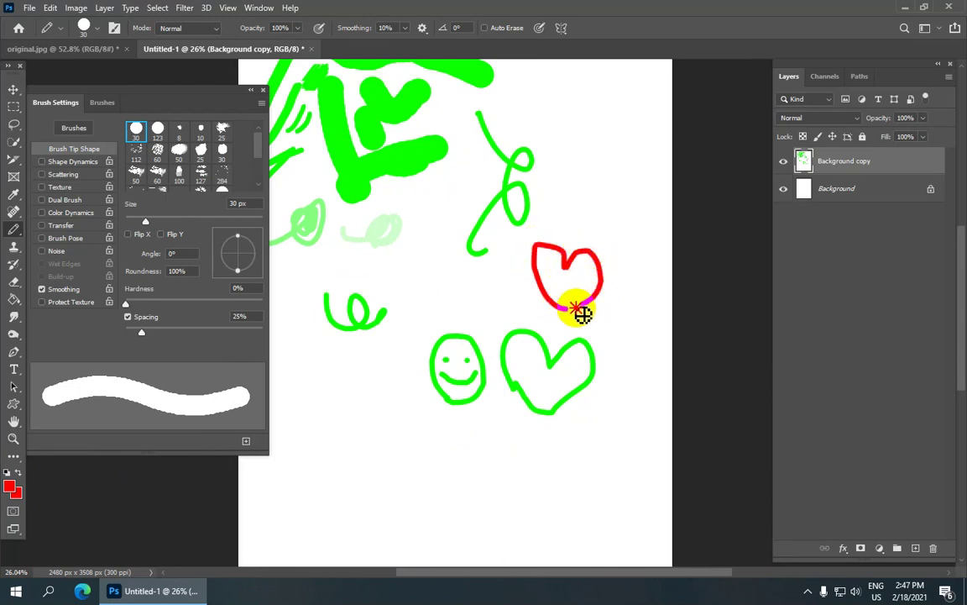
# Step: Zoom out to fit the whole page and show the Brush tool's flyout of painting tools
pyautogui.scroll(-3, 581, 307)
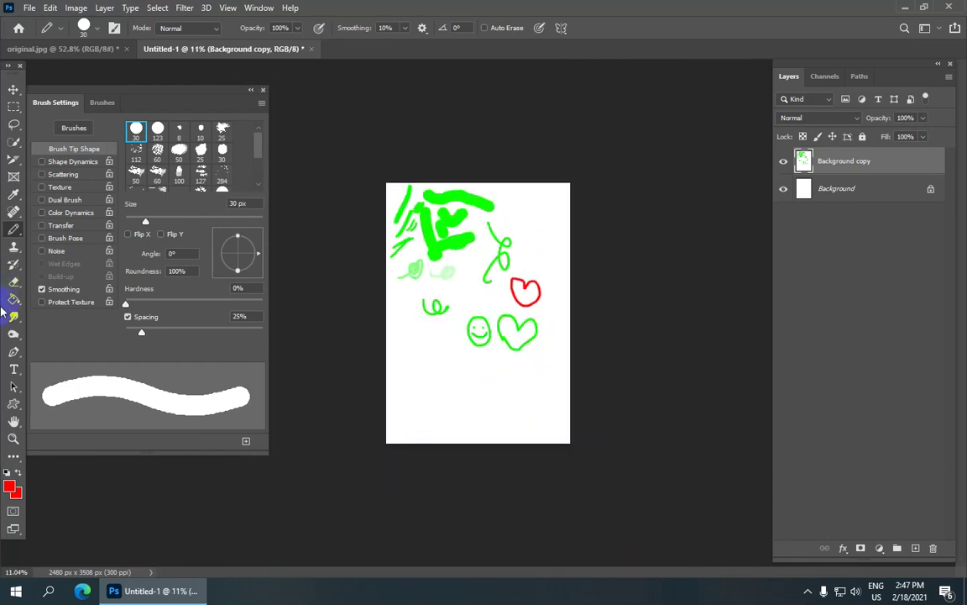
pyautogui.scroll(2, 423, 324)
pyautogui.scroll(-3, 437, 454)
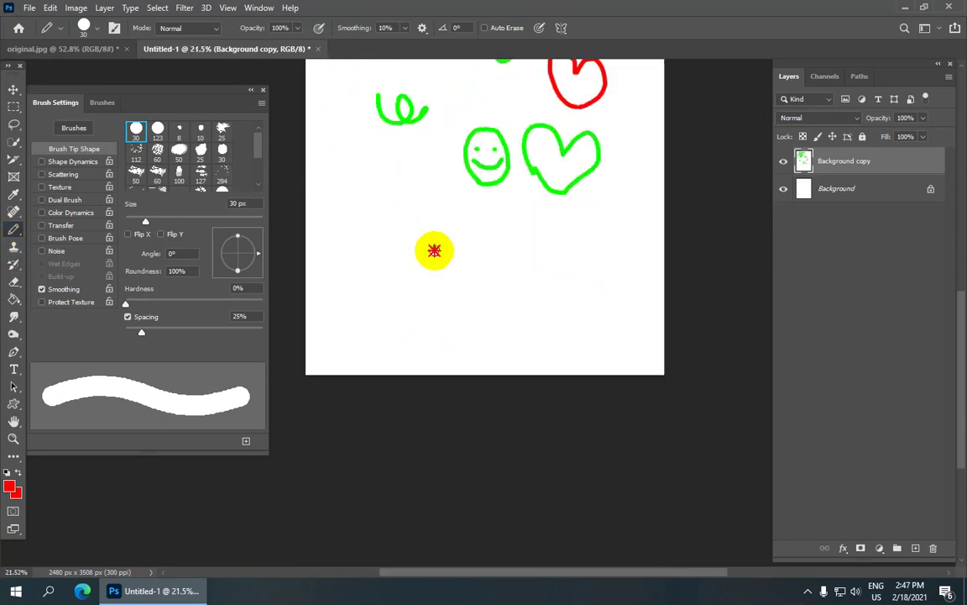
pyautogui.scroll(3, 430, 274)
pyautogui.scroll(2, 424, 193)
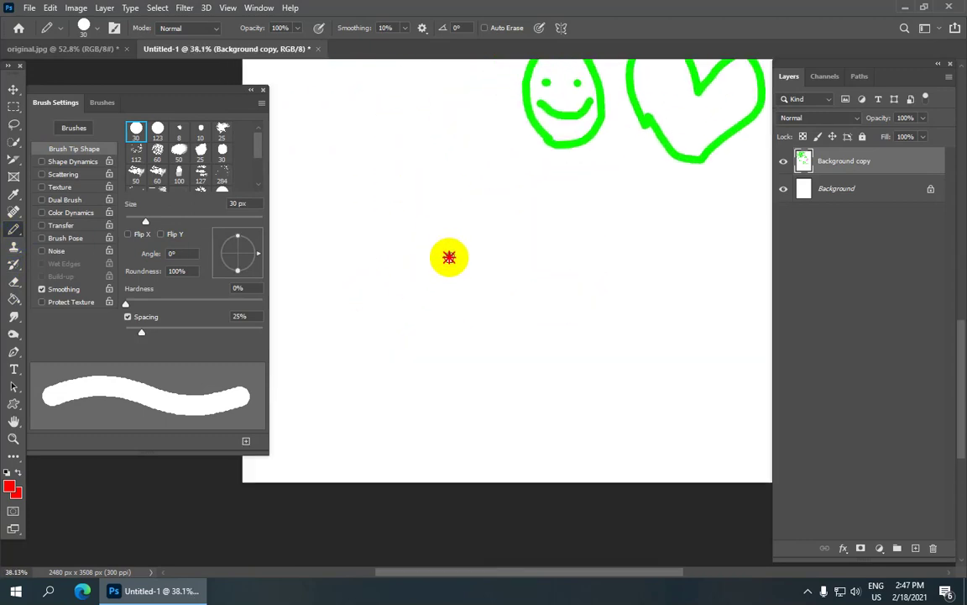
pyautogui.scroll(-2, 363, 216)
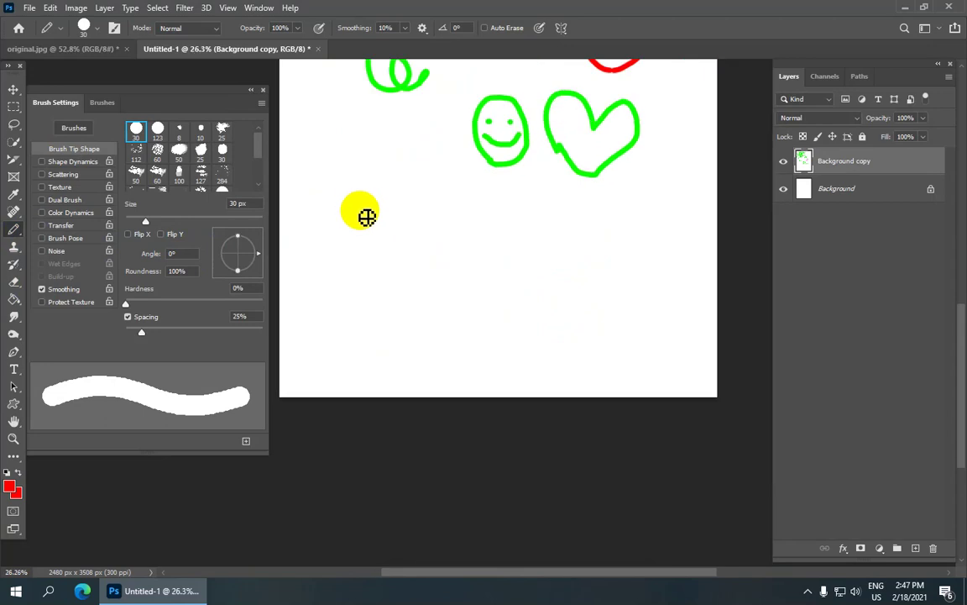
pyautogui.scroll(-2, 362, 216)
pyautogui.scroll(1, 467, 212)
pyautogui.scroll(-1, 388, 241)
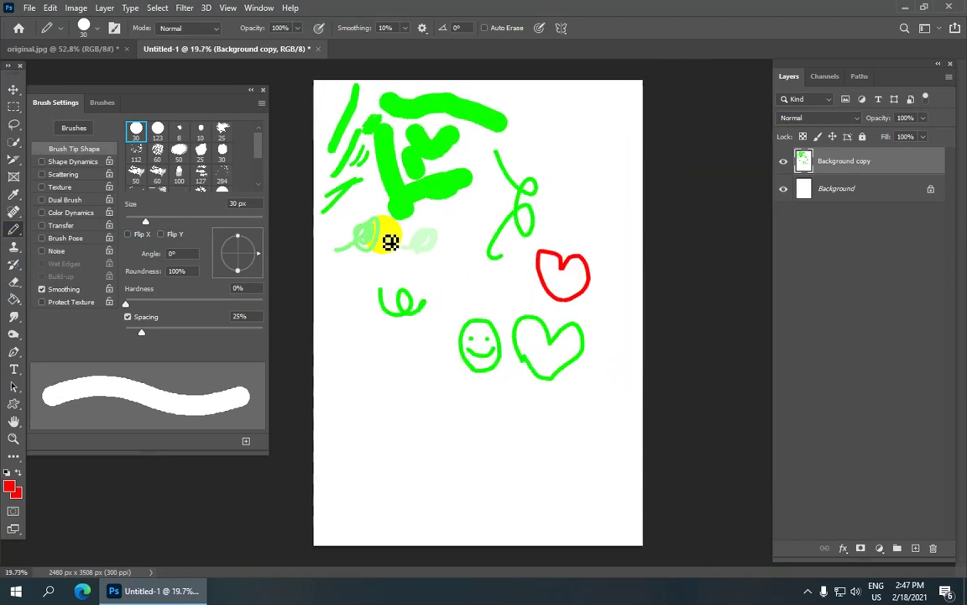
pyautogui.rightClick(13, 230)
# Step: Select the Color Replacement Tool and collapse the Brush Settings panel
pyautogui.click(67, 242)
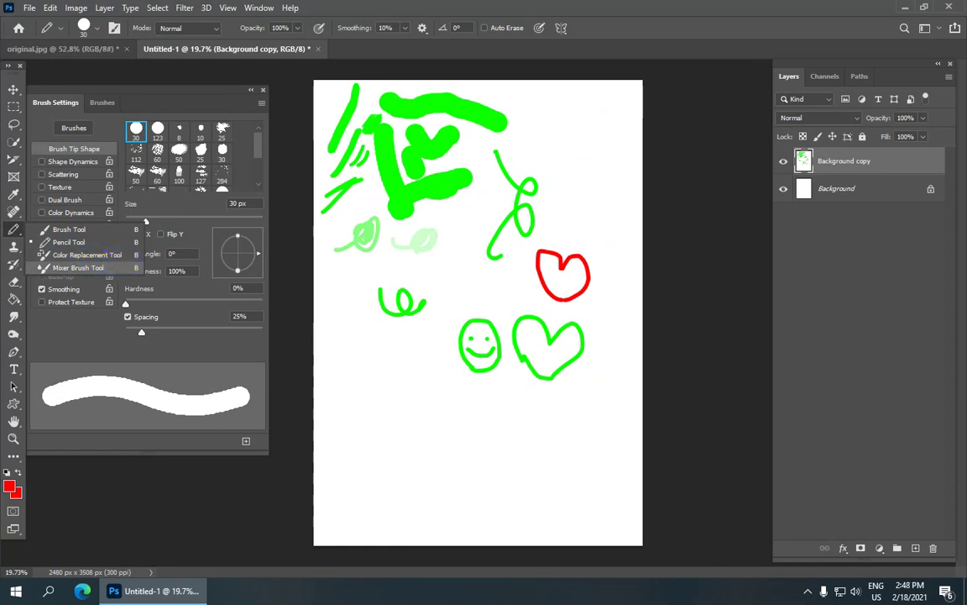
pyautogui.click(87, 255)
pyautogui.scroll(-1, 324, 194)
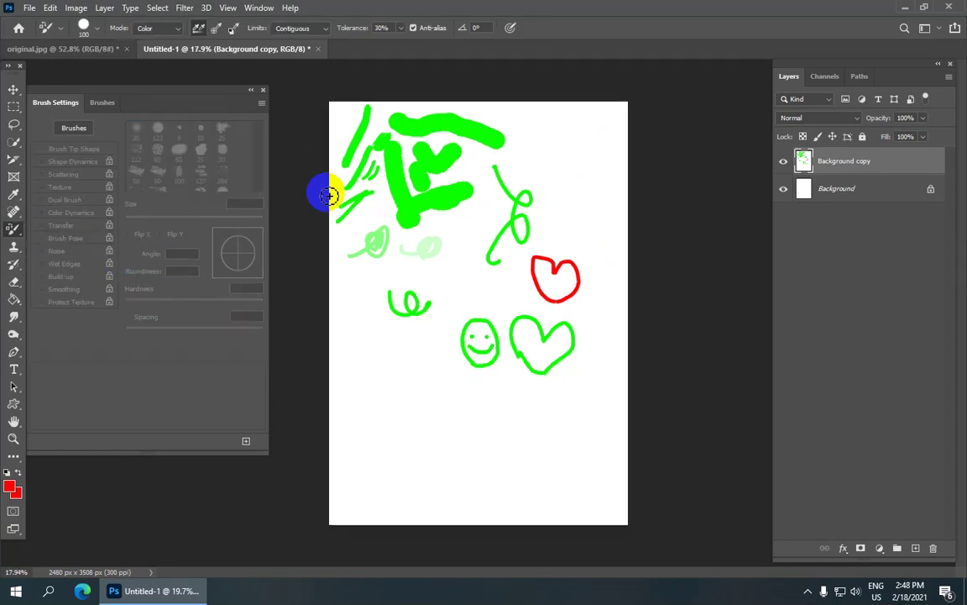
pyautogui.scroll(-1, 311, 135)
pyautogui.click(251, 92)
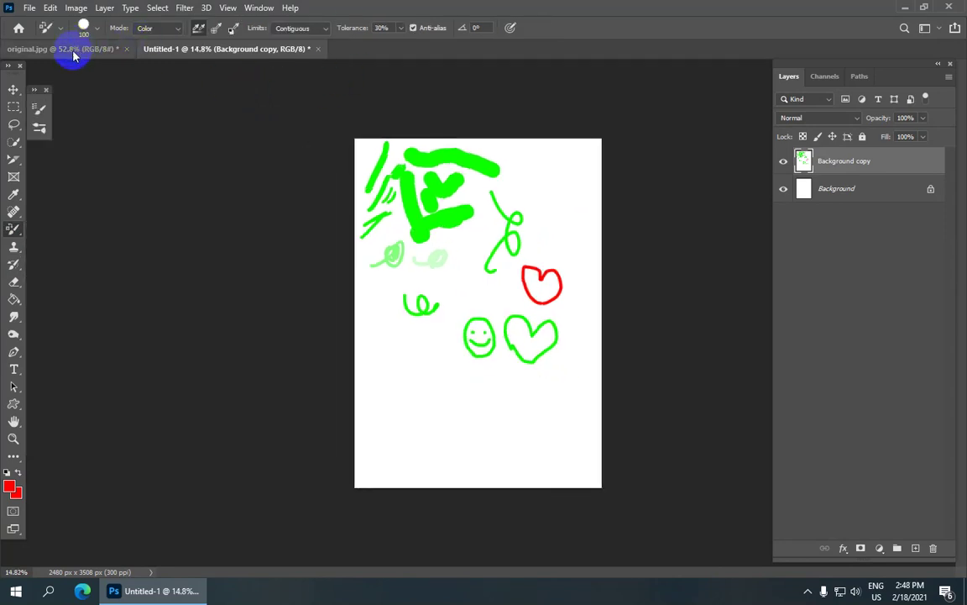
# Step: Switch to the original.jpg portrait and bring the robe and braid into view
pyautogui.click(68, 48)
pyautogui.scroll(2, 452, 464)
pyautogui.scroll(2, 452, 464)
pyautogui.moveTo(469, 416); pyautogui.dragTo(443, 226)
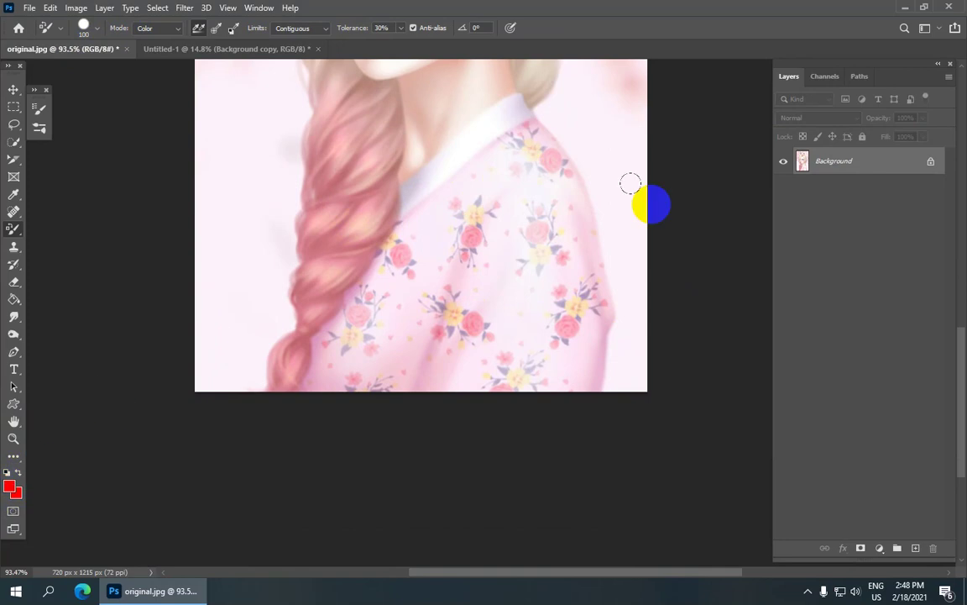
# Step: Frame the braid and floral robe, then set the foreground colour to pure red ff0000
pyautogui.scroll(-2, 451, 192)
pyautogui.scroll(-2, 451, 191)
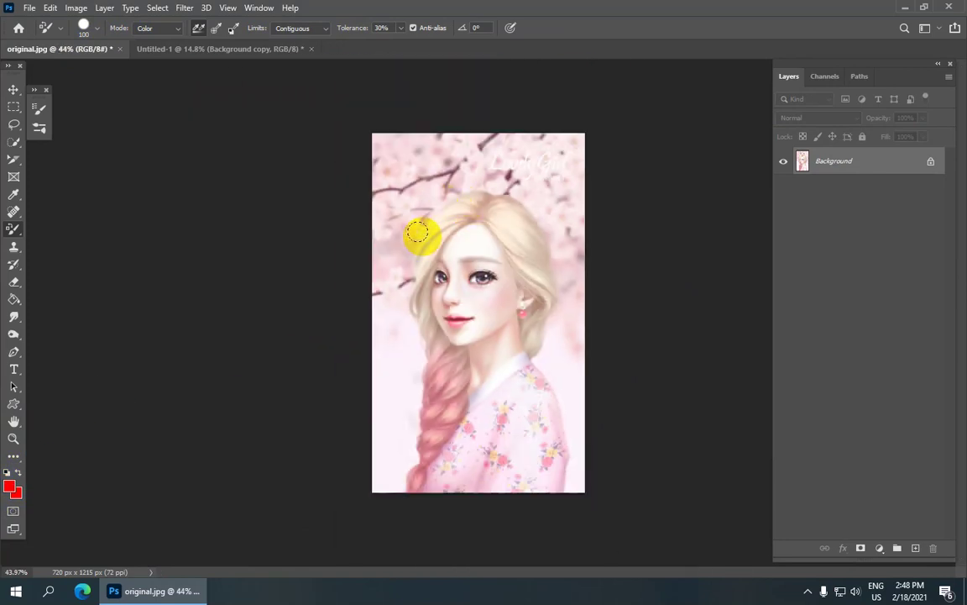
pyautogui.scroll(1, 518, 378)
pyautogui.scroll(1, 496, 405)
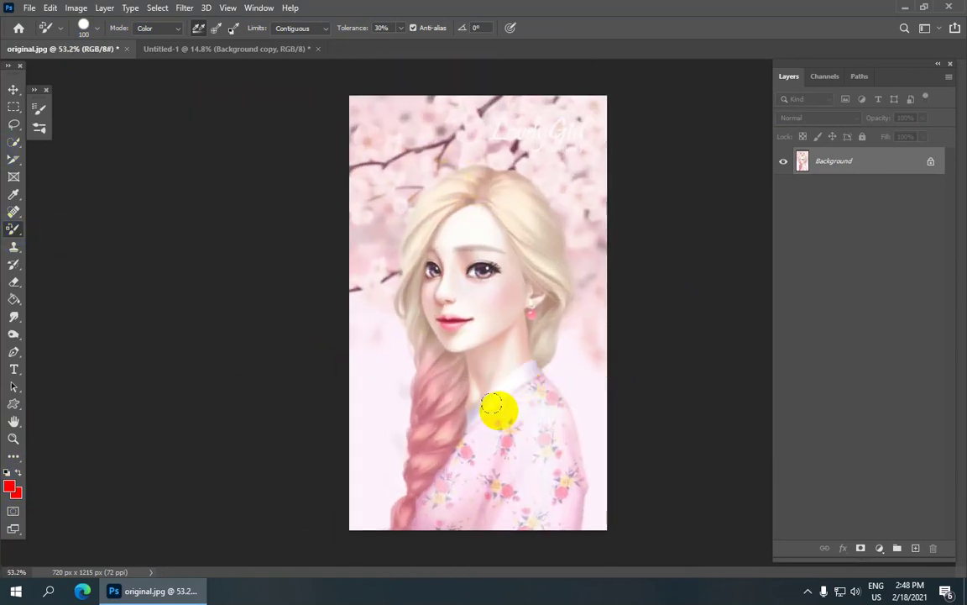
pyautogui.scroll(3, 478, 341)
pyautogui.scroll(-2, 478, 342)
pyautogui.scroll(-1, 483, 252)
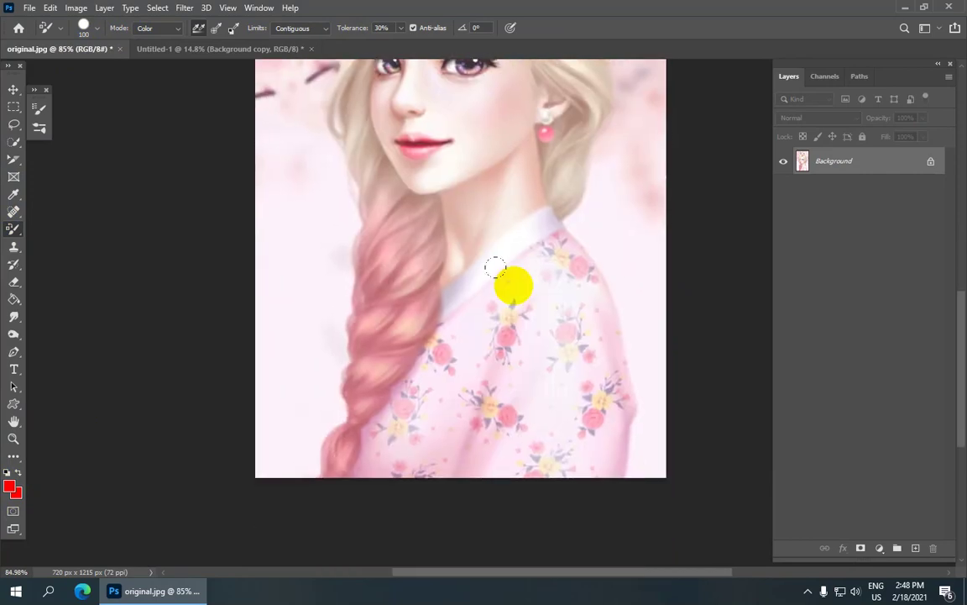
pyautogui.scroll(-2, 517, 338)
pyautogui.scroll(1, 528, 447)
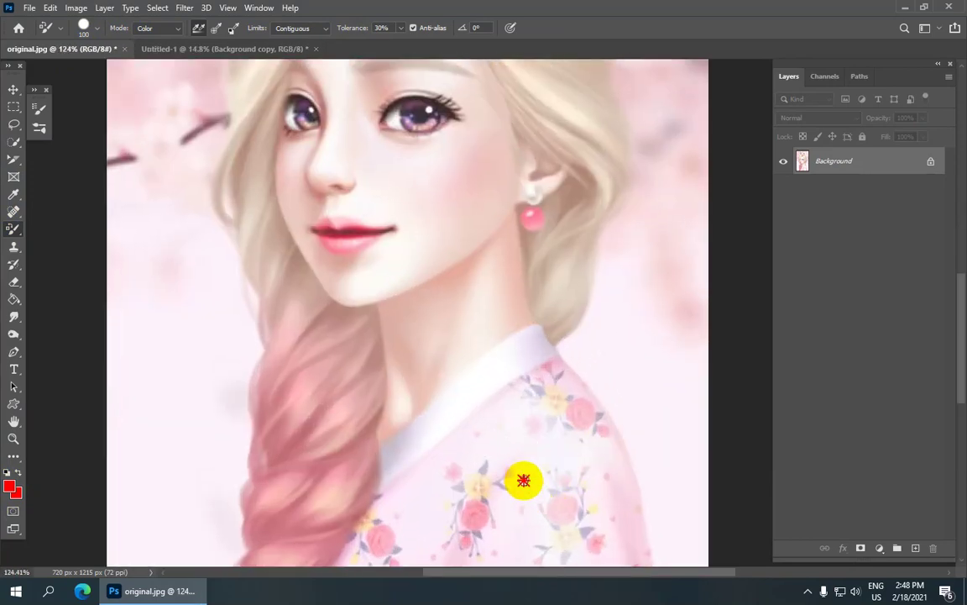
pyautogui.moveTo(518, 475); pyautogui.dragTo(519, 216)
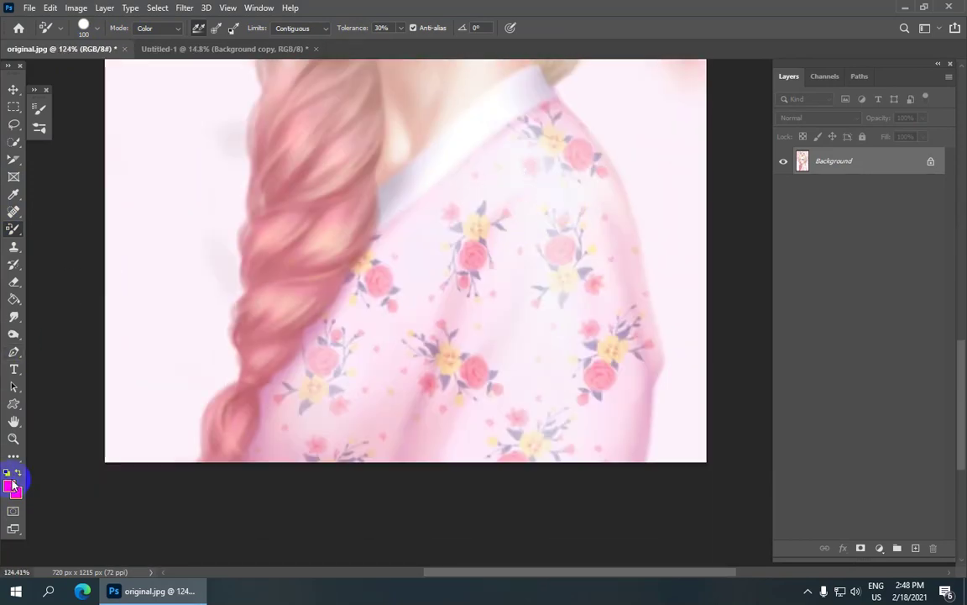
pyautogui.click(12, 483)
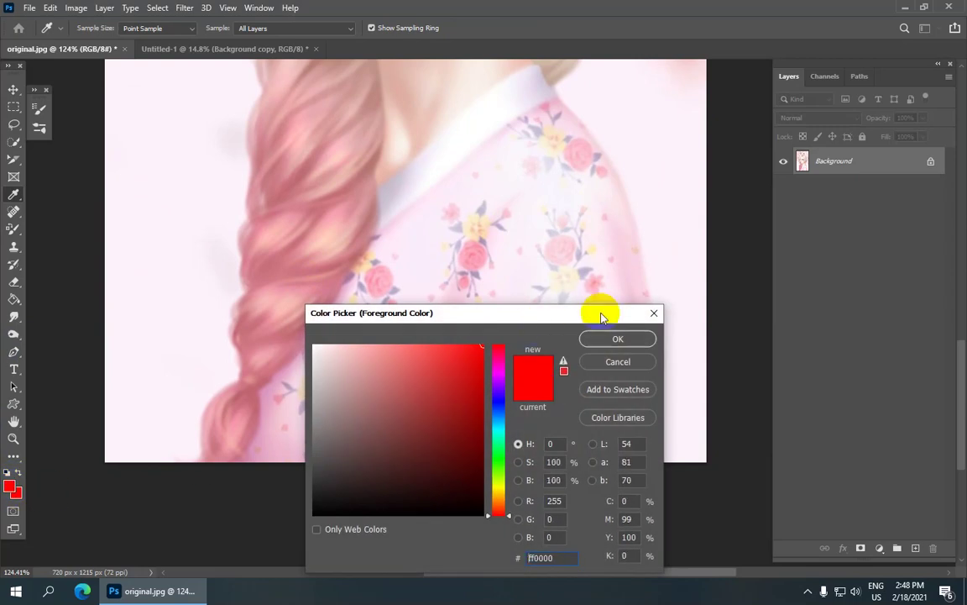
pyautogui.click(618, 339)
# Step: Keep red as the foreground colour and set the sampling limit to Contiguous
pyautogui.press('b')
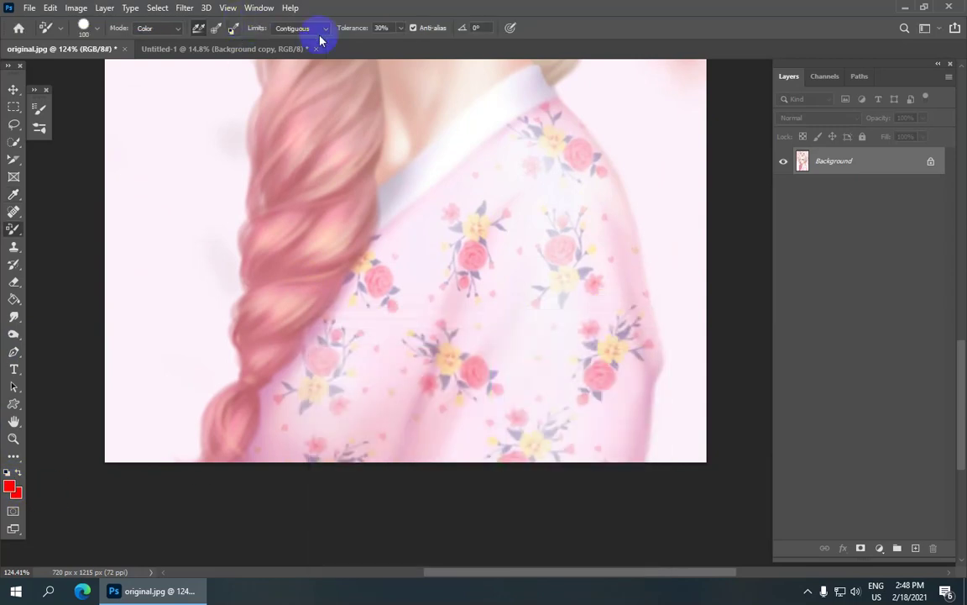
pyautogui.click(325, 30)
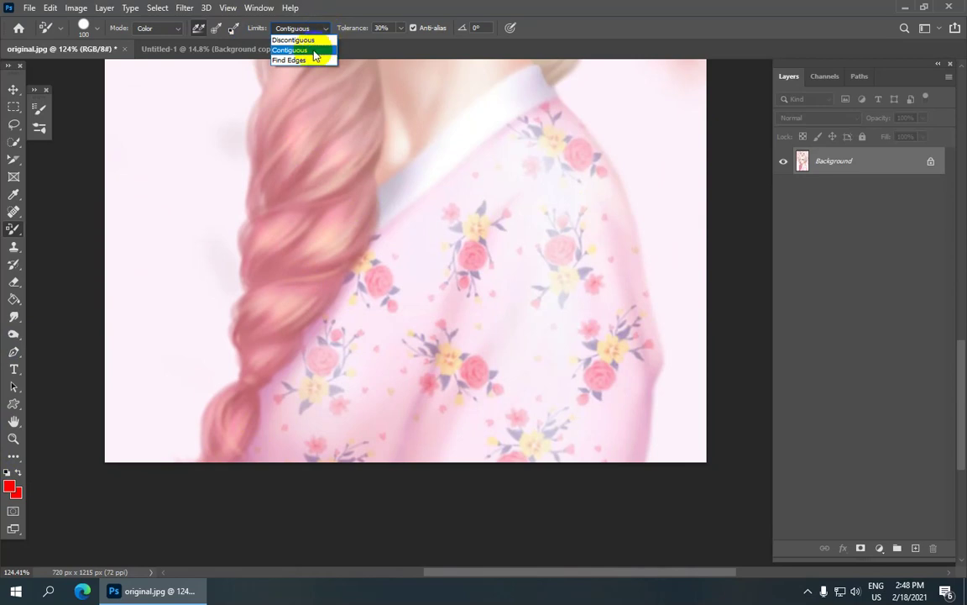
pyautogui.click(314, 51)
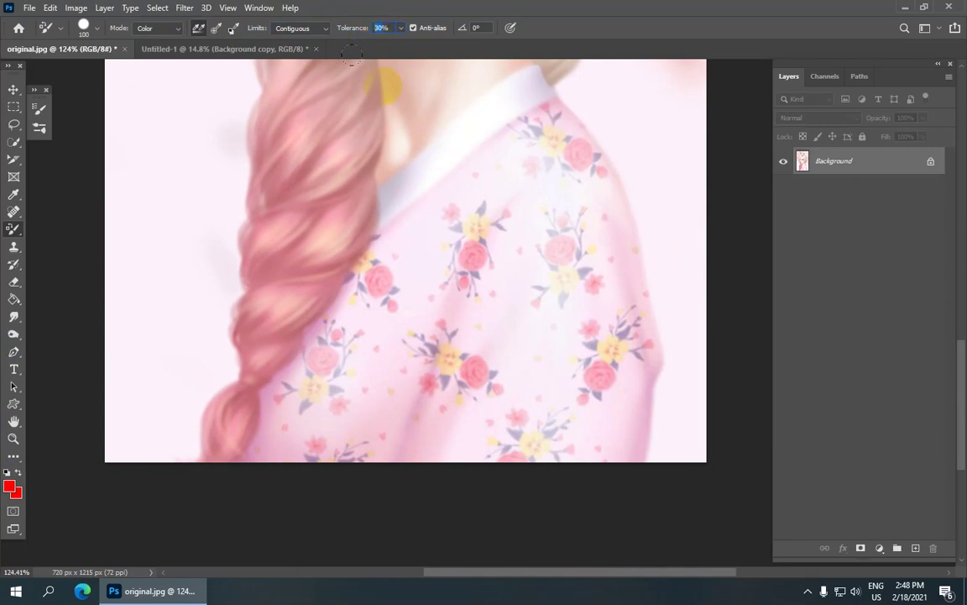
# Step: Recolour a pink flower, the sleeve and the collar of the robe red
pyautogui.moveTo(377, 227); pyautogui.dragTo(468, 289)
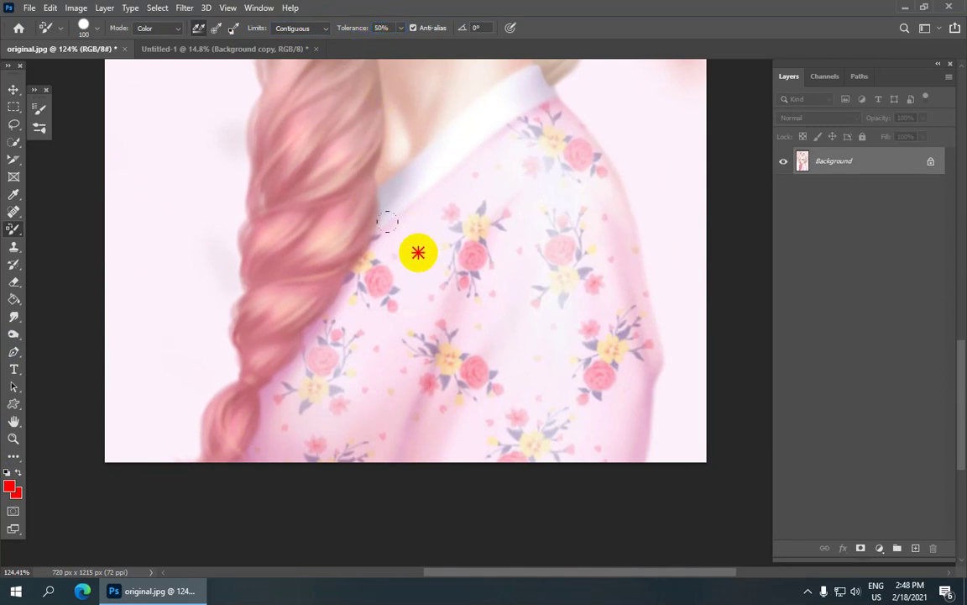
pyautogui.scroll(-2, 472, 284)
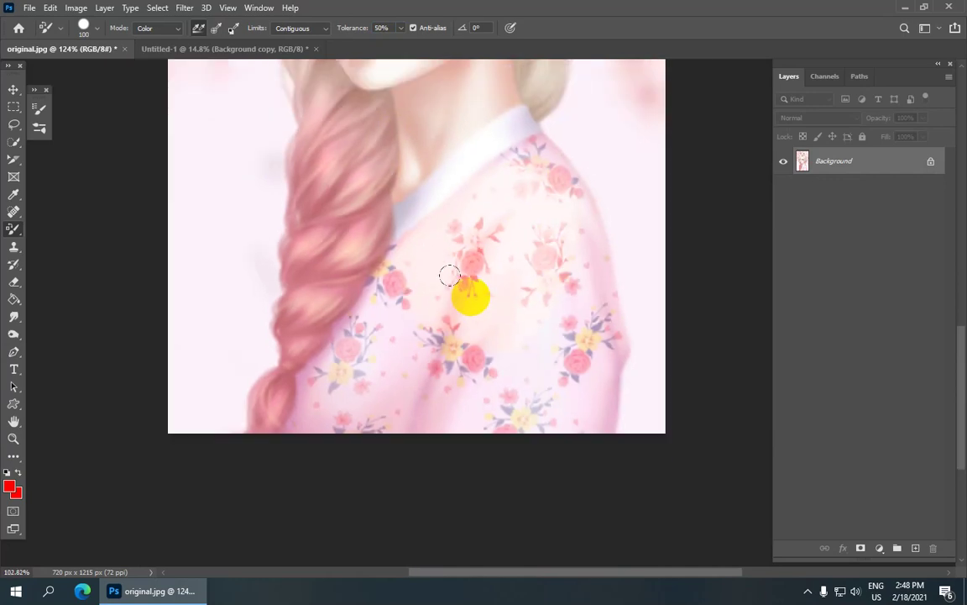
pyautogui.scroll(-3, 449, 275)
pyautogui.scroll(3, 507, 281)
pyautogui.moveTo(552, 356)
pyautogui.mouseDown()
pyautogui.moveTo(350, 404)
pyautogui.moveTo(389, 328)
pyautogui.mouseUp()
pyautogui.moveTo(496, 182); pyautogui.dragTo(397, 210)
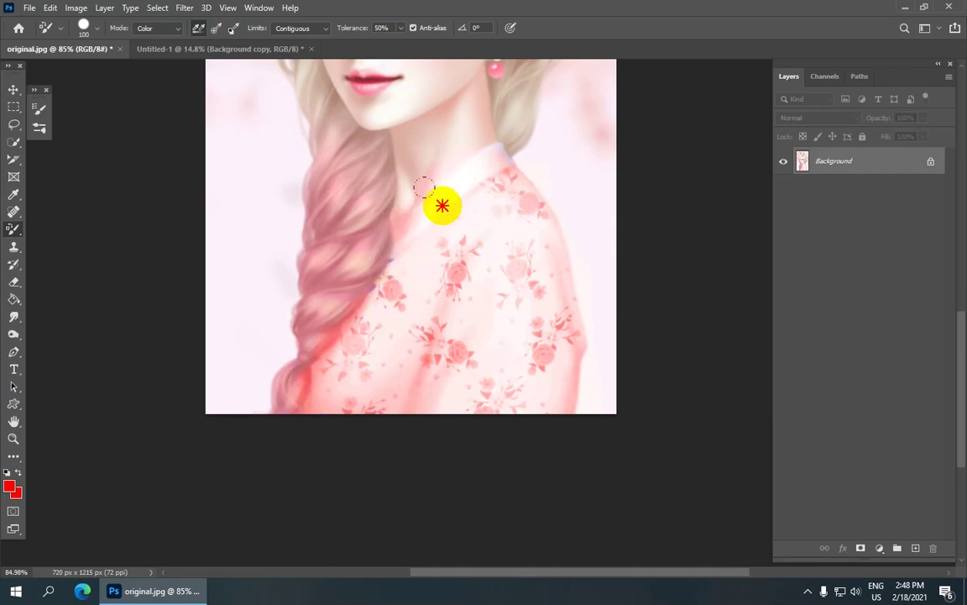
pyautogui.moveTo(397, 213); pyautogui.dragTo(475, 199)
# Step: Bring the braid into view and recolour the robe's shoulder red again
pyautogui.scroll(-5, 516, 319)
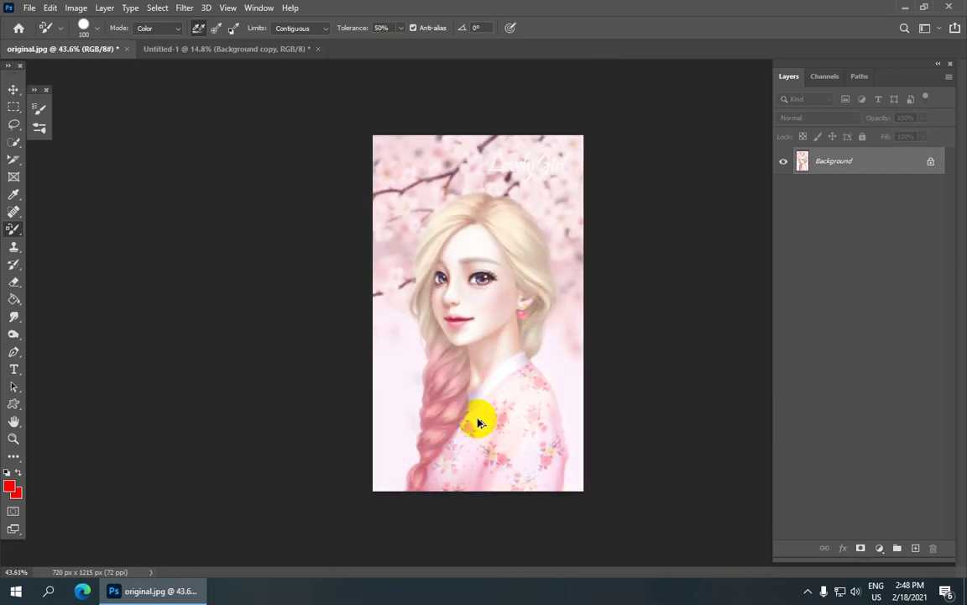
pyautogui.scroll(3, 477, 422)
pyautogui.scroll(2, 479, 419)
pyautogui.moveTo(462, 410)
pyautogui.mouseDown()
pyautogui.moveTo(412, 212)
pyautogui.moveTo(361, 109)
pyautogui.mouseUp()
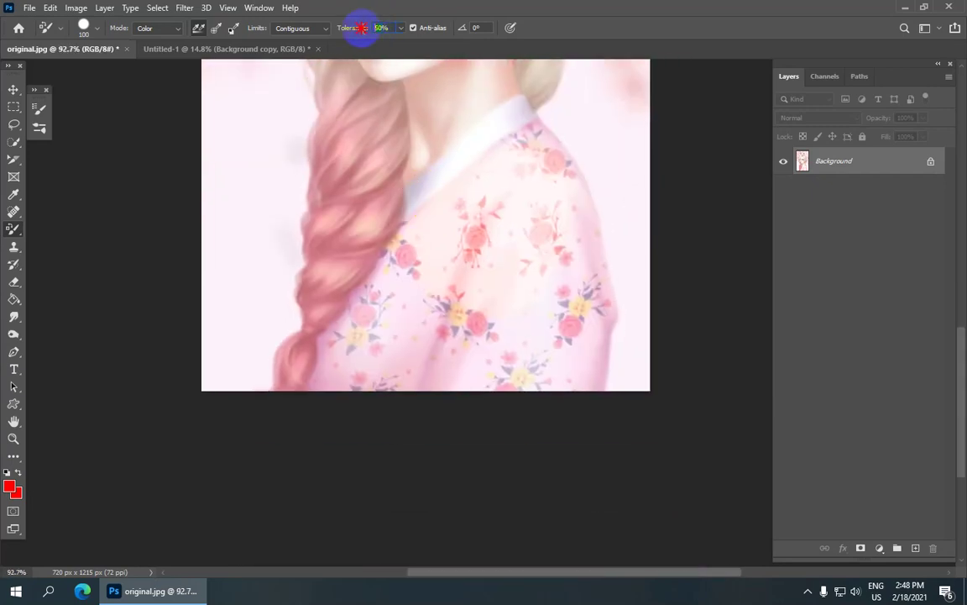
pyautogui.moveTo(418, 149)
pyautogui.mouseDown()
pyautogui.moveTo(519, 306)
pyautogui.moveTo(566, 289)
pyautogui.moveTo(467, 247)
pyautogui.moveTo(377, 273)
pyautogui.moveTo(319, 314)
pyautogui.moveTo(427, 199)
pyautogui.moveTo(499, 103)
pyautogui.moveTo(496, 88)
pyautogui.moveTo(398, 161)
pyautogui.mouseUp()
pyautogui.scroll(-4, 391, 176)
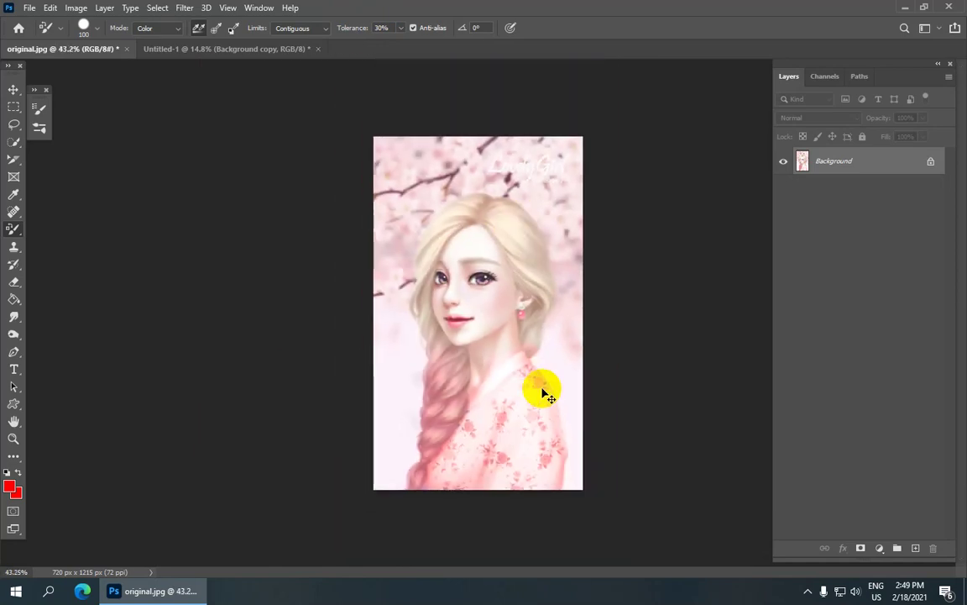
# Step: Keep the Color blending mode and review the brush size and hardness settings
pyautogui.scroll(3, 494, 422)
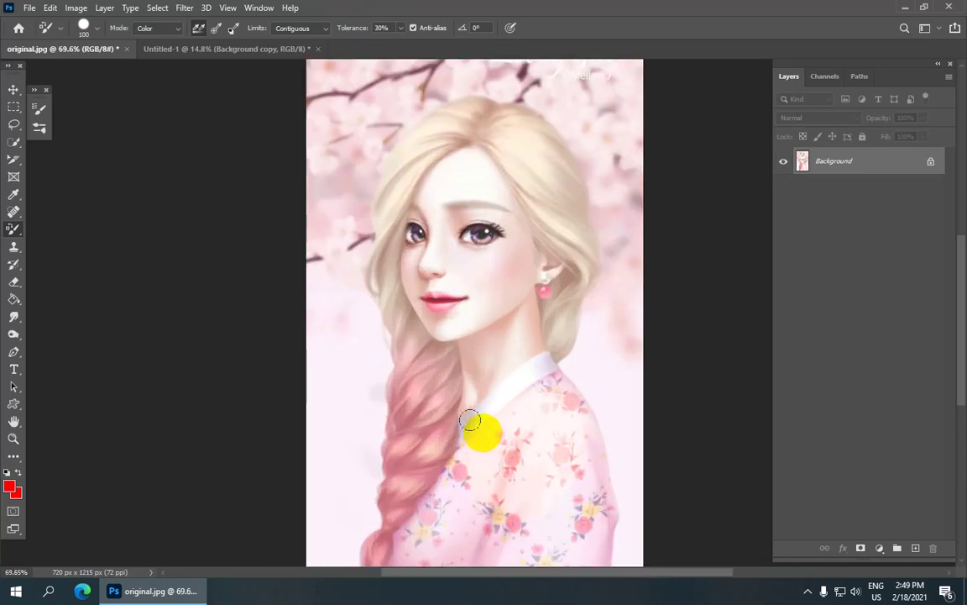
pyautogui.scroll(-2, 453, 336)
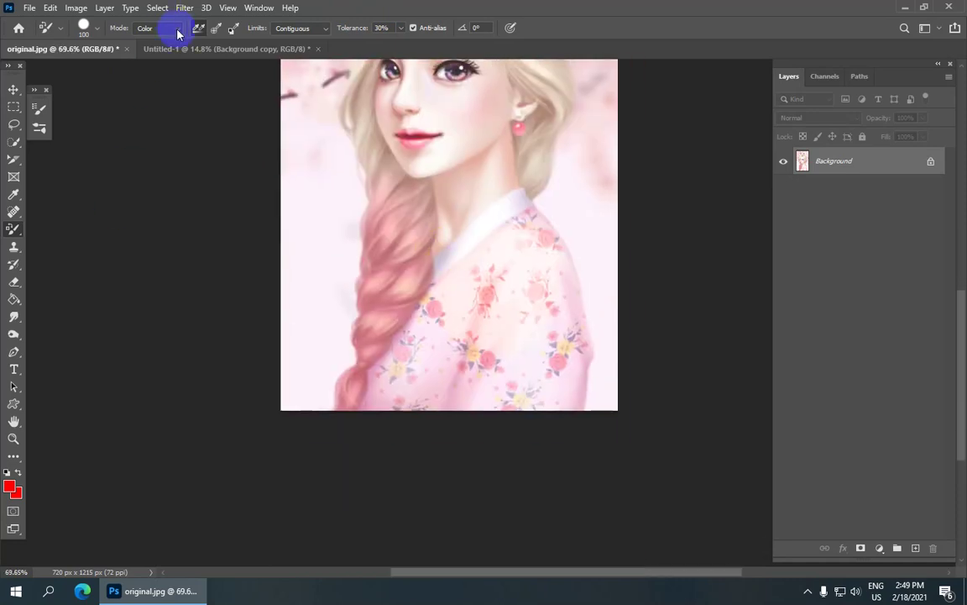
pyautogui.click(178, 32)
pyautogui.click(178, 32)
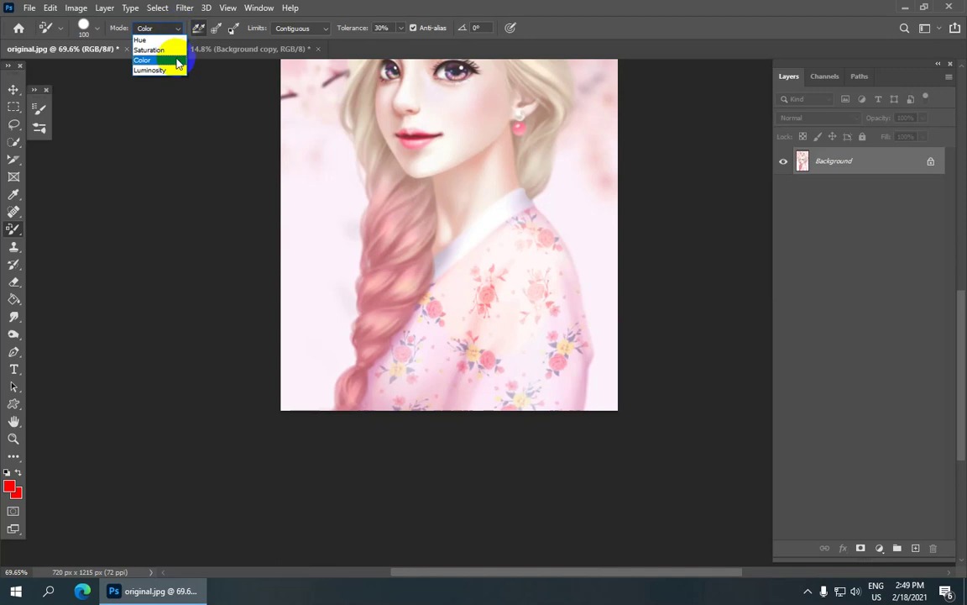
pyautogui.click(151, 61)
pyautogui.click(96, 30)
pyautogui.click(98, 34)
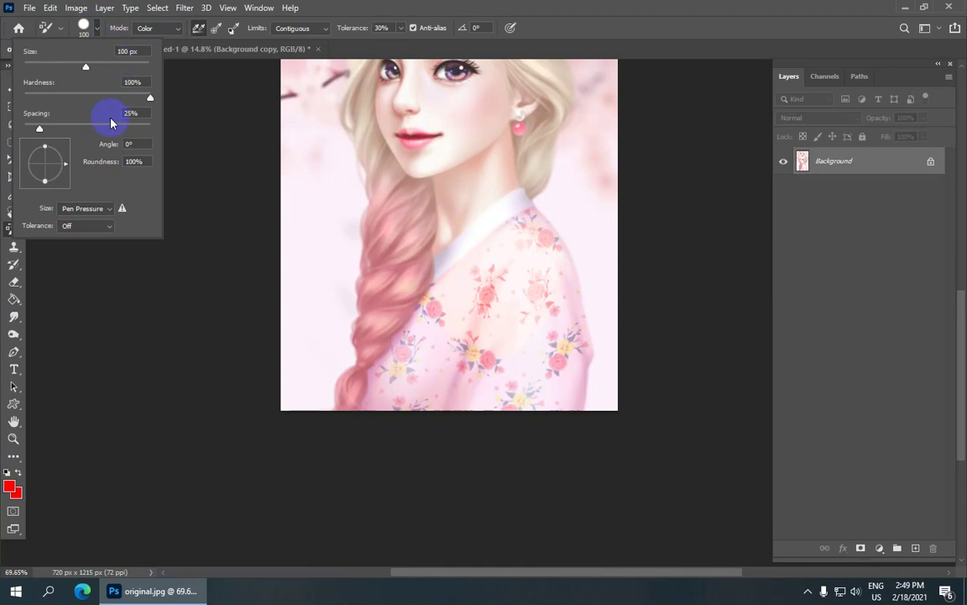
pyautogui.click(201, 156)
# Step: Recolour the flowers on the robe's shoulder red
pyautogui.scroll(3, 479, 345)
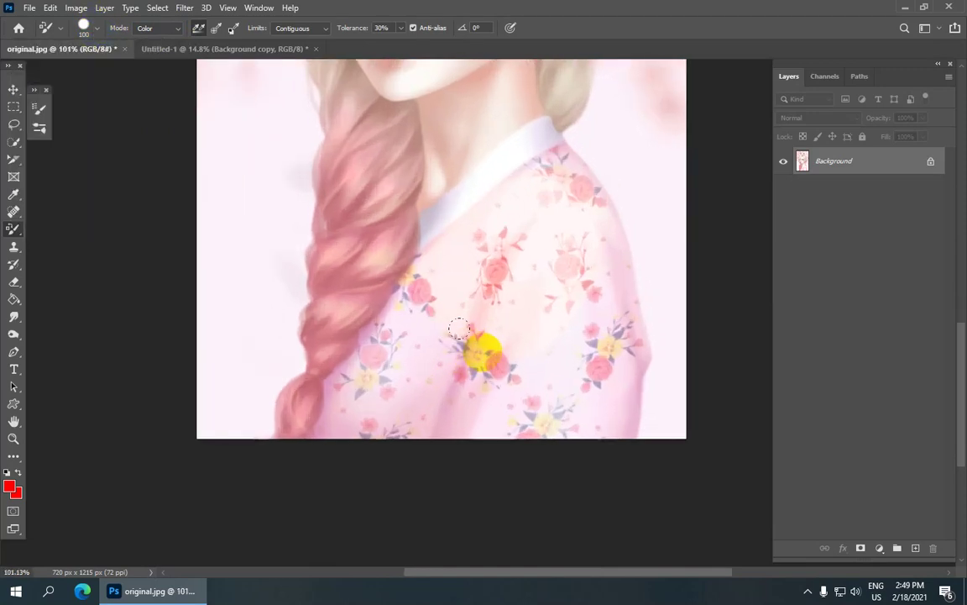
pyautogui.moveTo(476, 244); pyautogui.dragTo(428, 195)
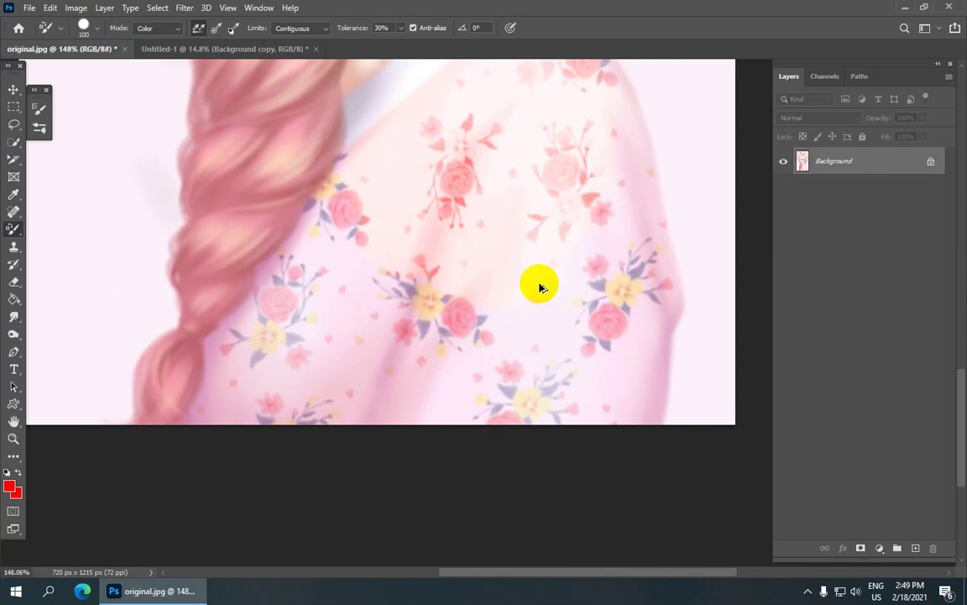
pyautogui.scroll(-2, 539, 287)
pyautogui.scroll(-2, 511, 250)
pyautogui.scroll(1, 518, 238)
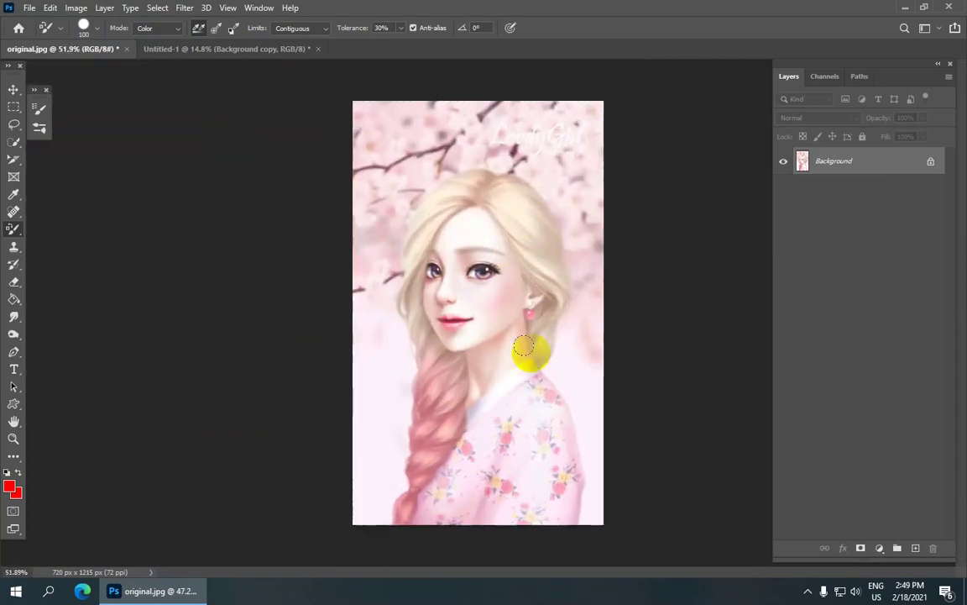
pyautogui.scroll(2, 539, 335)
pyautogui.moveTo(449, 398); pyautogui.dragTo(427, 254)
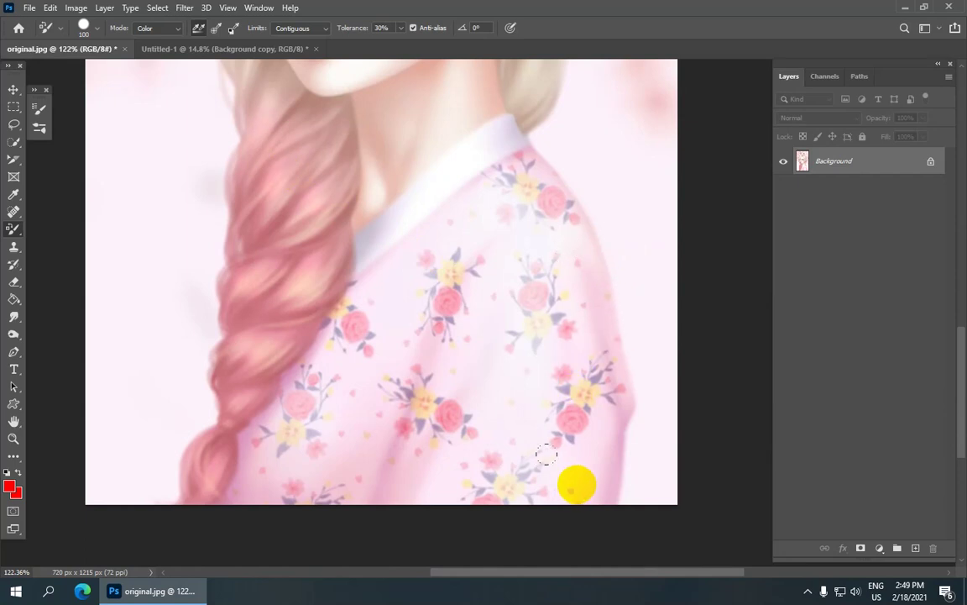
pyautogui.moveTo(557, 438)
pyautogui.mouseDown()
pyautogui.moveTo(558, 332)
pyautogui.moveTo(507, 181)
pyautogui.moveTo(545, 283)
pyautogui.moveTo(514, 181)
pyautogui.moveTo(474, 111)
pyautogui.moveTo(372, 178)
pyautogui.moveTo(410, 136)
pyautogui.moveTo(349, 209)
pyautogui.moveTo(374, 254)
pyautogui.moveTo(420, 181)
pyautogui.moveTo(456, 341)
pyautogui.moveTo(501, 395)
pyautogui.moveTo(447, 422)
pyautogui.moveTo(397, 424)
pyautogui.moveTo(371, 309)
pyautogui.moveTo(309, 377)
pyautogui.moveTo(228, 426)
pyautogui.moveTo(287, 318)
pyautogui.moveTo(335, 277)
pyautogui.mouseUp()
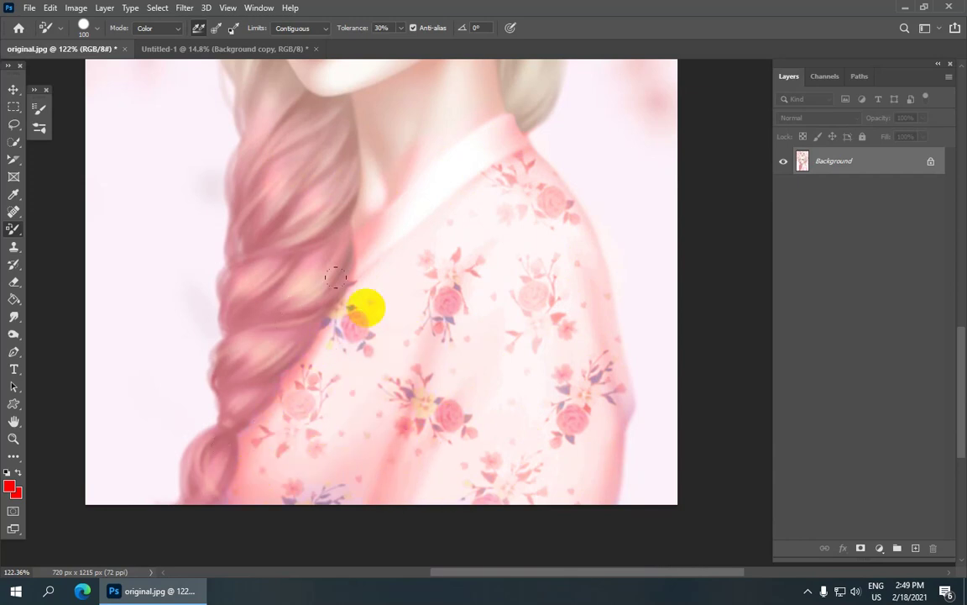
# Step: Zoom in and out to inspect the whole portrait's robe colours
pyautogui.scroll(-2, 361, 260)
pyautogui.scroll(-2, 411, 248)
pyautogui.scroll(-2, 430, 260)
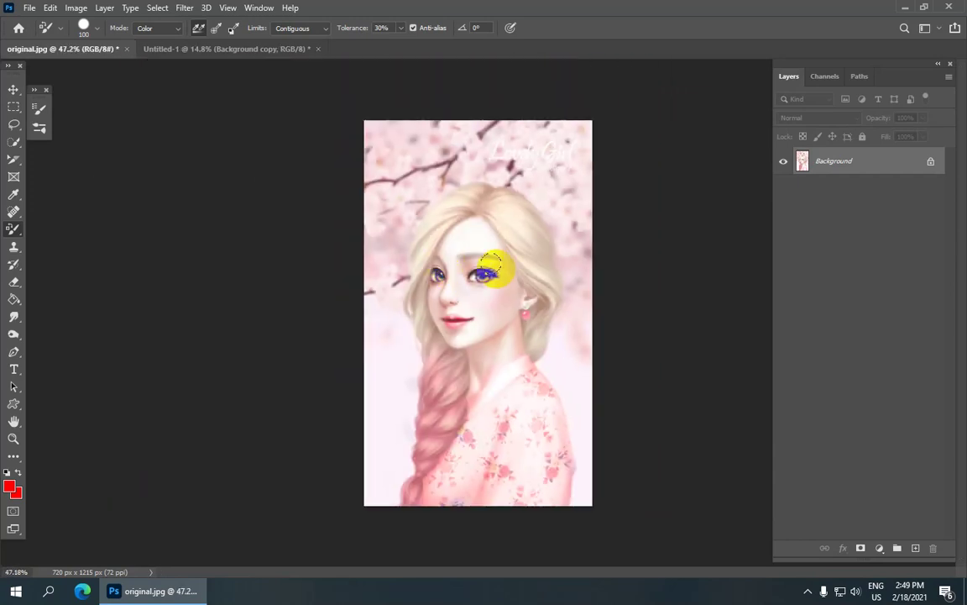
pyautogui.scroll(3, 531, 494)
pyautogui.scroll(2, 525, 470)
pyautogui.scroll(-3, 493, 391)
pyautogui.scroll(2, 492, 390)
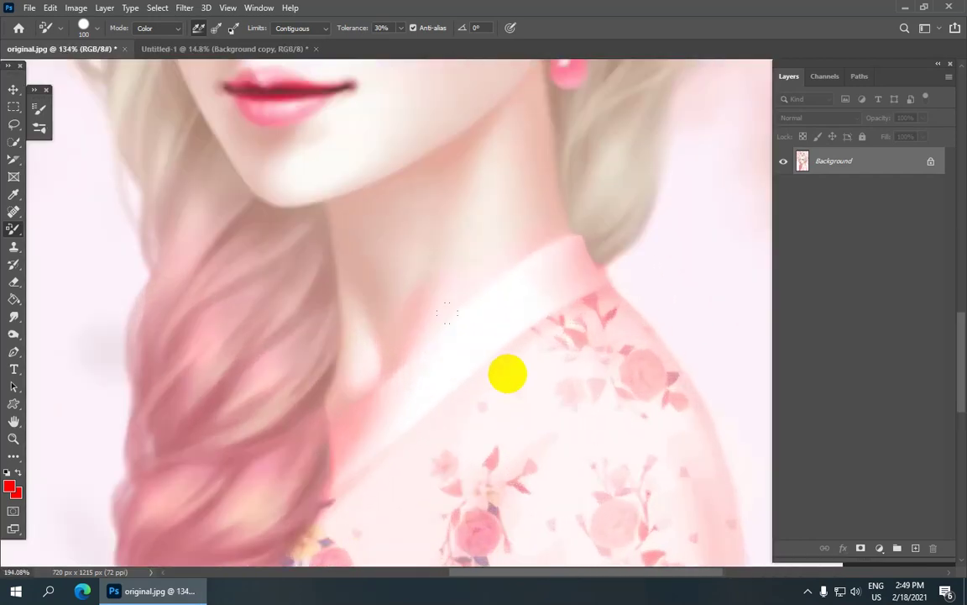
pyautogui.scroll(2, 395, 311)
pyautogui.scroll(-3, 498, 195)
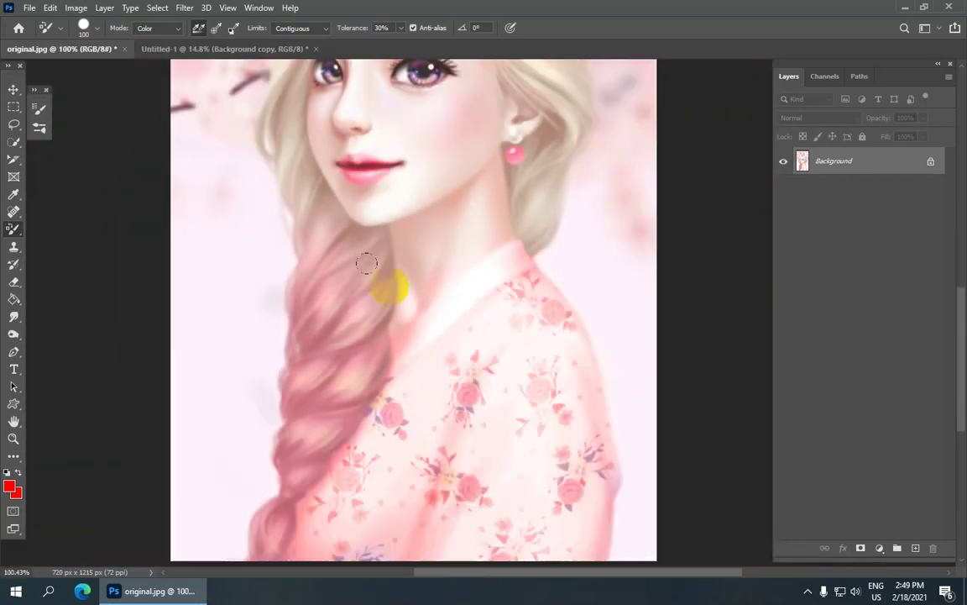
pyautogui.scroll(-2, 389, 281)
pyautogui.scroll(-1, 508, 442)
pyautogui.scroll(2, 507, 446)
pyautogui.scroll(2, 514, 475)
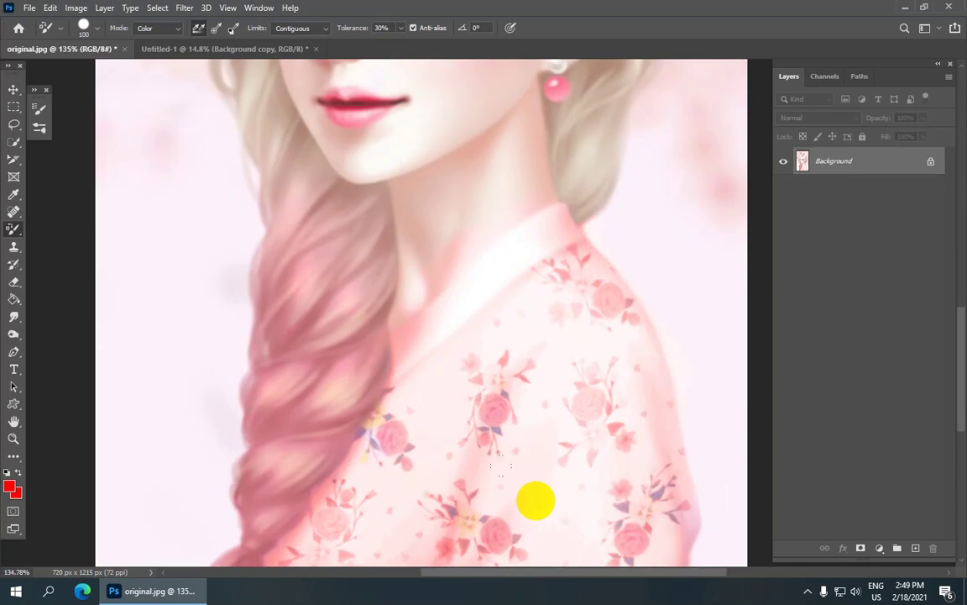
pyautogui.scroll(2, 503, 332)
pyautogui.scroll(-4, 512, 341)
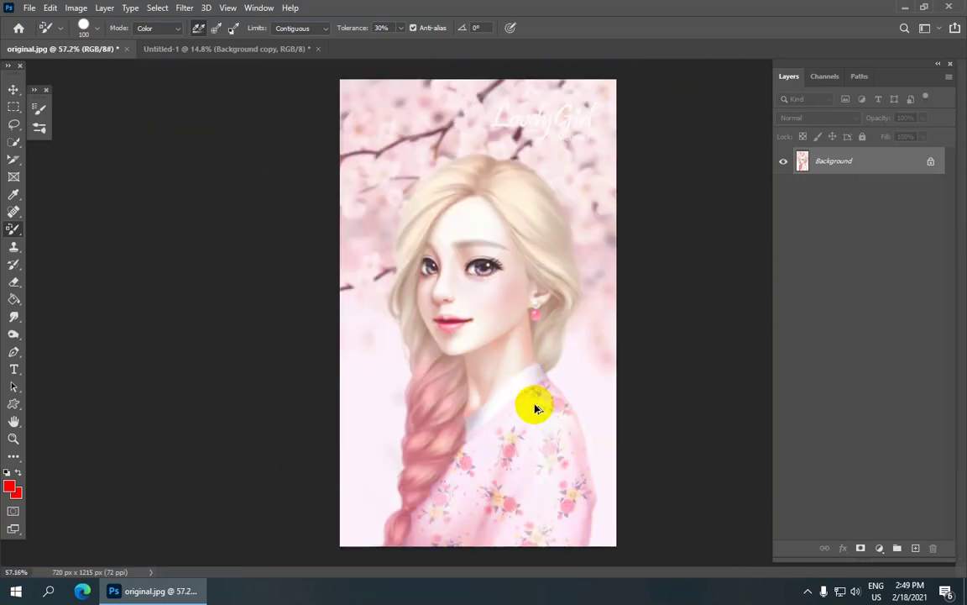
pyautogui.scroll(2, 530, 401)
pyautogui.scroll(2, 515, 446)
pyautogui.scroll(-2, 525, 452)
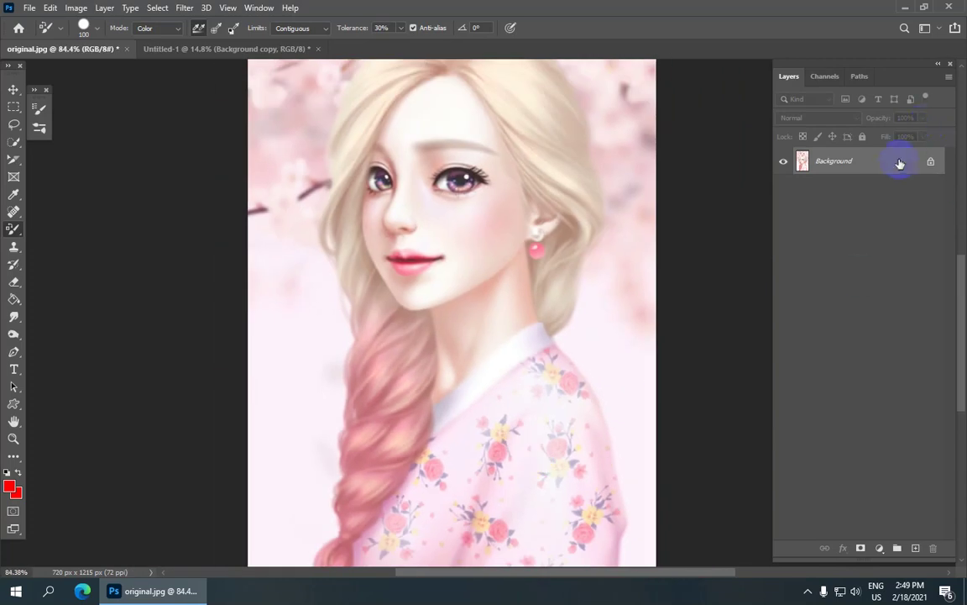
# Step: Duplicate the Background layer and recolour the dress flowers along the shoulder red
pyautogui.moveTo(901, 165); pyautogui.dragTo(915, 548)
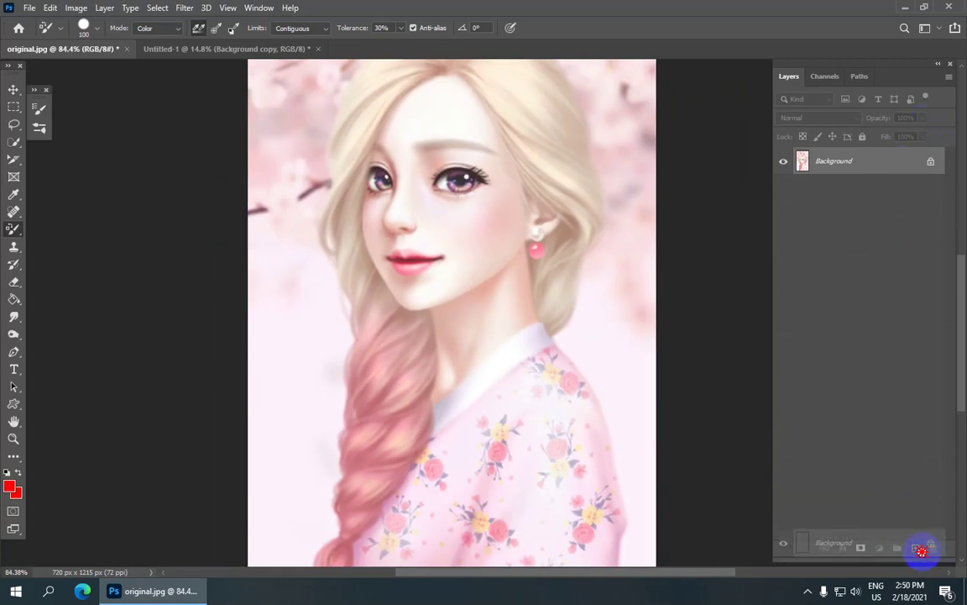
pyautogui.scroll(2, 526, 432)
pyautogui.scroll(2, 465, 189)
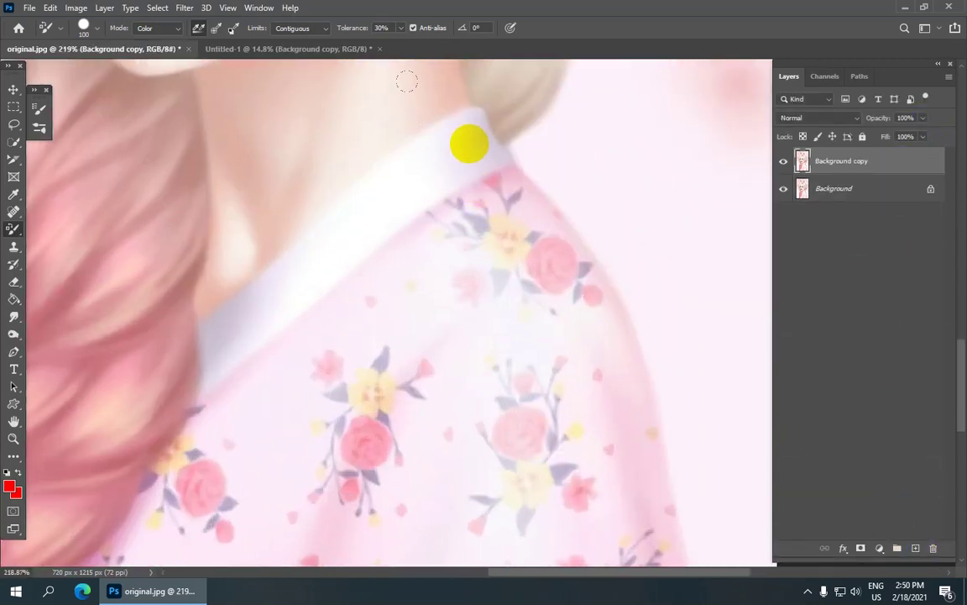
pyautogui.moveTo(405, 69)
pyautogui.mouseDown()
pyautogui.moveTo(471, 275)
pyautogui.moveTo(488, 405)
pyautogui.moveTo(548, 325)
pyautogui.moveTo(485, 464)
pyautogui.moveTo(377, 418)
pyautogui.moveTo(315, 453)
pyautogui.moveTo(365, 295)
pyautogui.moveTo(365, 137)
pyautogui.moveTo(214, 236)
pyautogui.moveTo(208, 262)
pyautogui.moveTo(303, 238)
pyautogui.moveTo(315, 113)
pyautogui.moveTo(323, 290)
pyautogui.mouseUp()
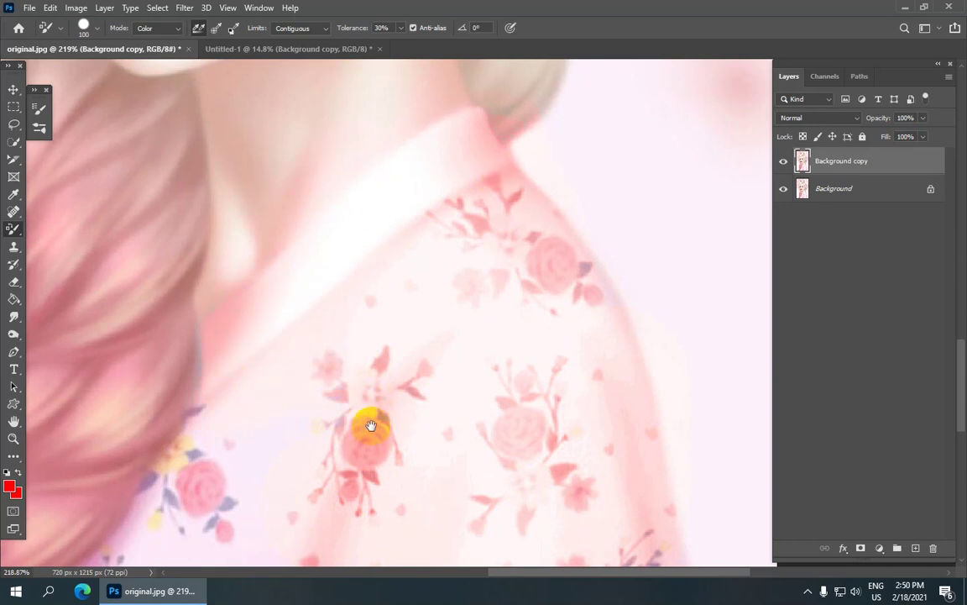
# Step: Recolour the yellow flowers at the bottom of the dress red
pyautogui.moveTo(371, 426); pyautogui.dragTo(417, 275)
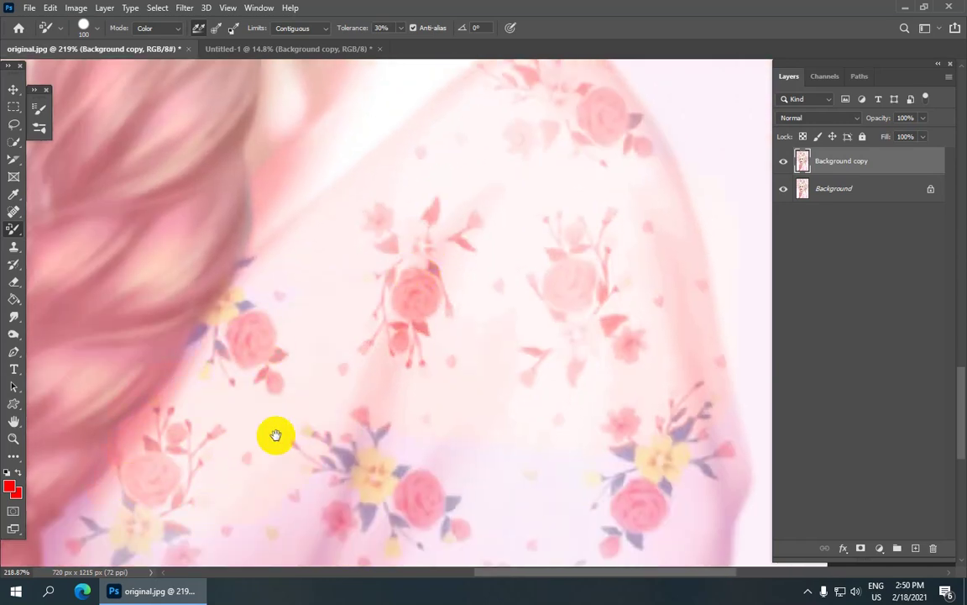
pyautogui.moveTo(275, 434); pyautogui.dragTo(387, 200)
pyautogui.click(84, 309)
pyautogui.moveTo(75, 325); pyautogui.dragTo(356, 184)
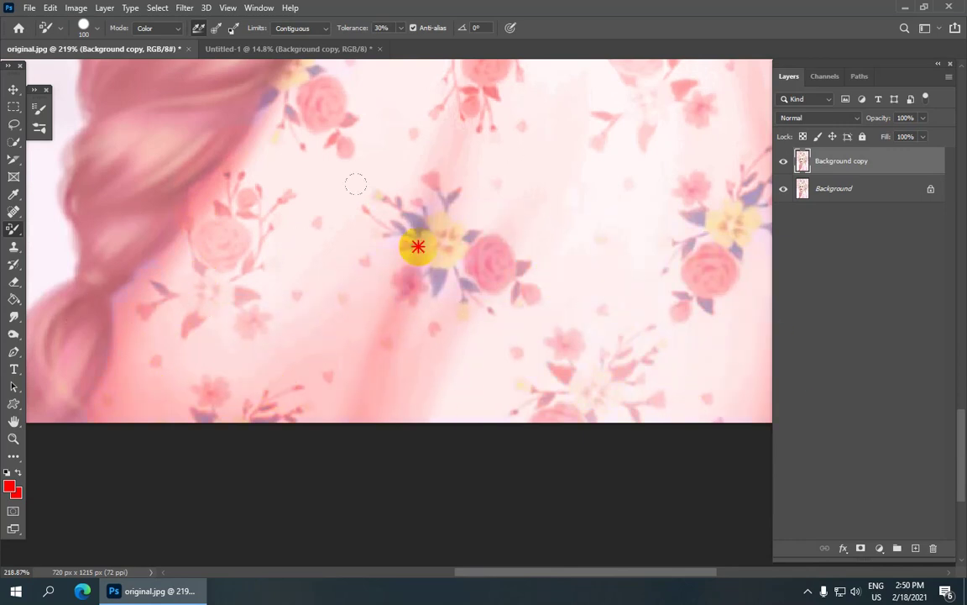
# Step: Check the dress's right edge and select the Background copy layer
pyautogui.moveTo(523, 166); pyautogui.dragTo(194, 309)
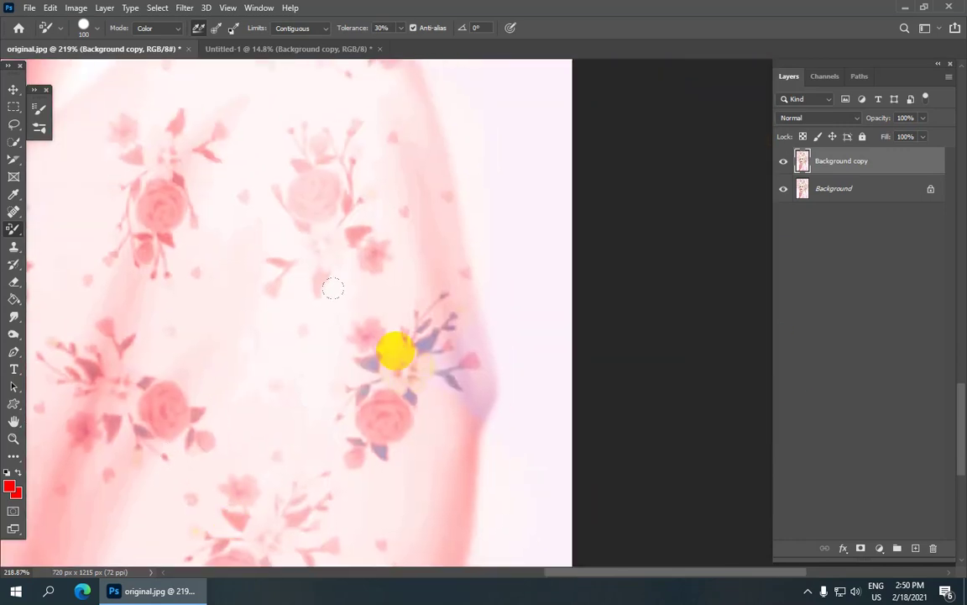
pyautogui.scroll(-3, 332, 288)
pyautogui.scroll(-2, 420, 223)
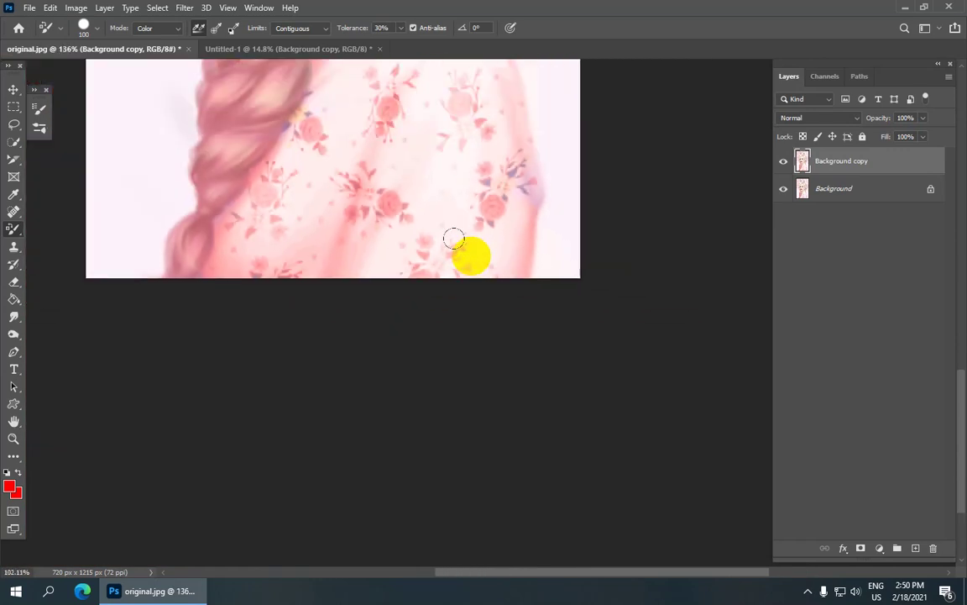
pyautogui.scroll(-3, 454, 239)
pyautogui.scroll(3, 771, 220)
pyautogui.click(803, 161)
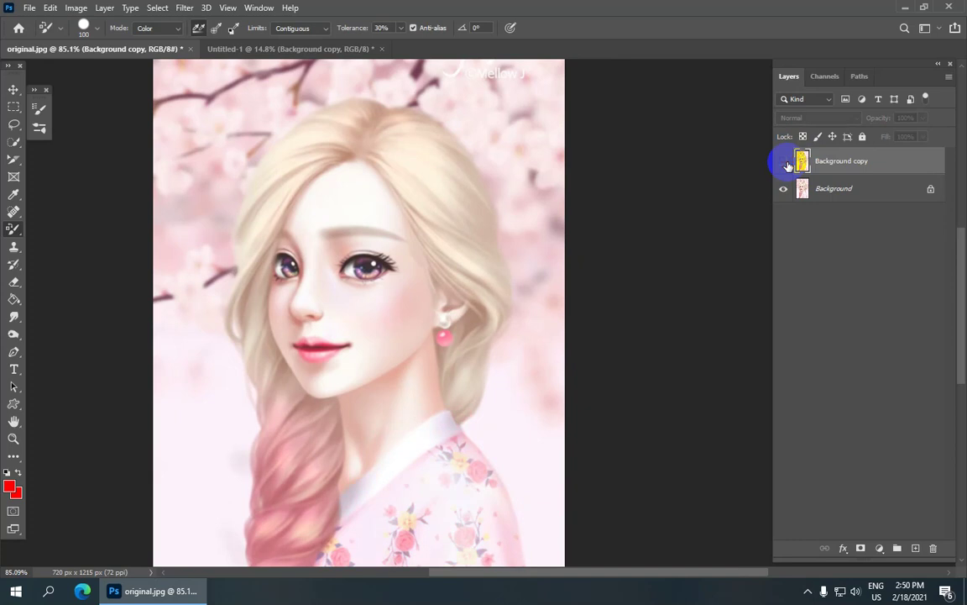
# Step: Hide and re-show the Background copy to compare it with the original
pyautogui.moveTo(431, 329); pyautogui.dragTo(461, 194)
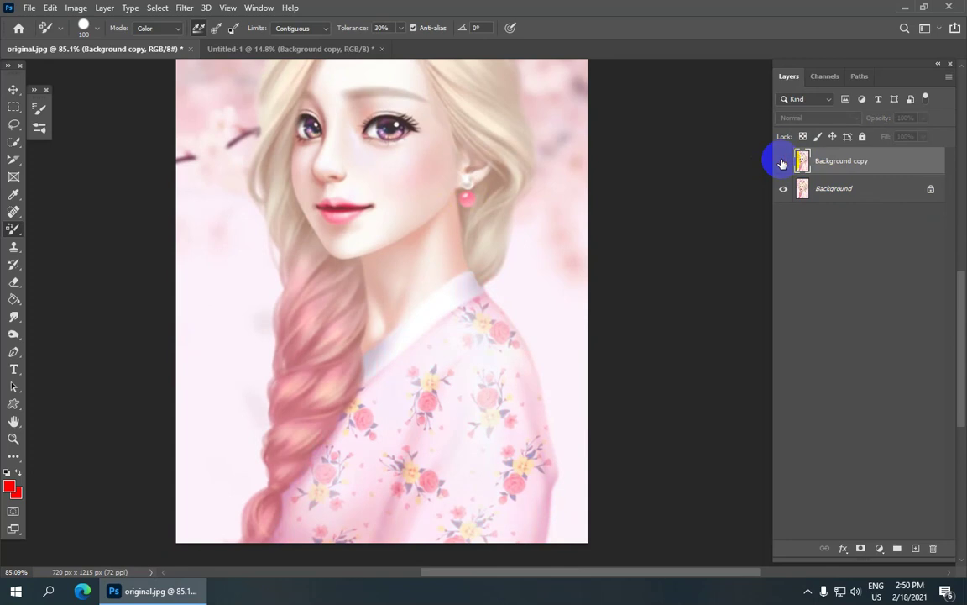
pyautogui.click(782, 162)
pyautogui.scroll(1, 384, 298)
pyautogui.scroll(-1, 391, 311)
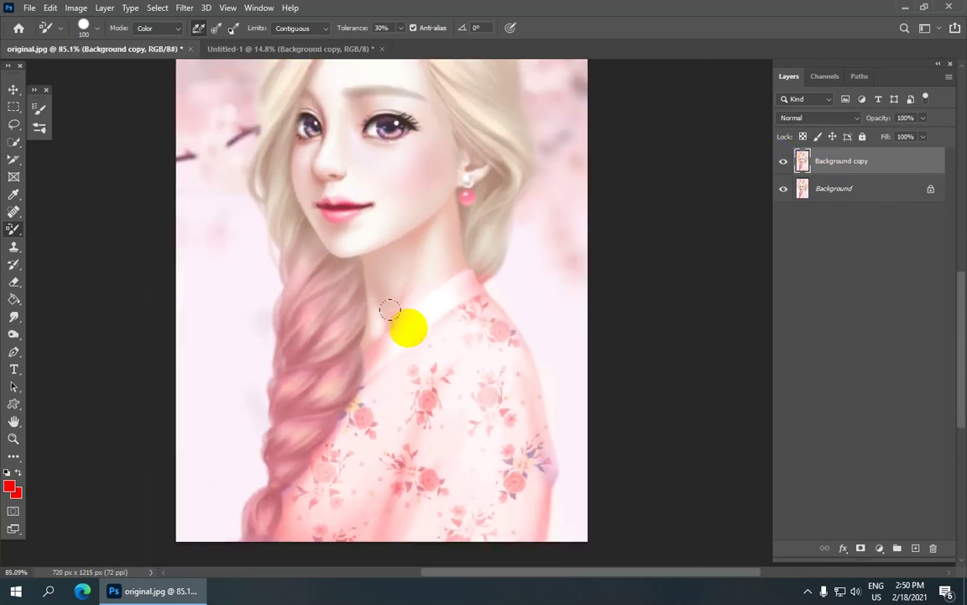
# Step: Recolour the portrait's lips a brighter red
pyautogui.moveTo(325, 232); pyautogui.dragTo(335, 193)
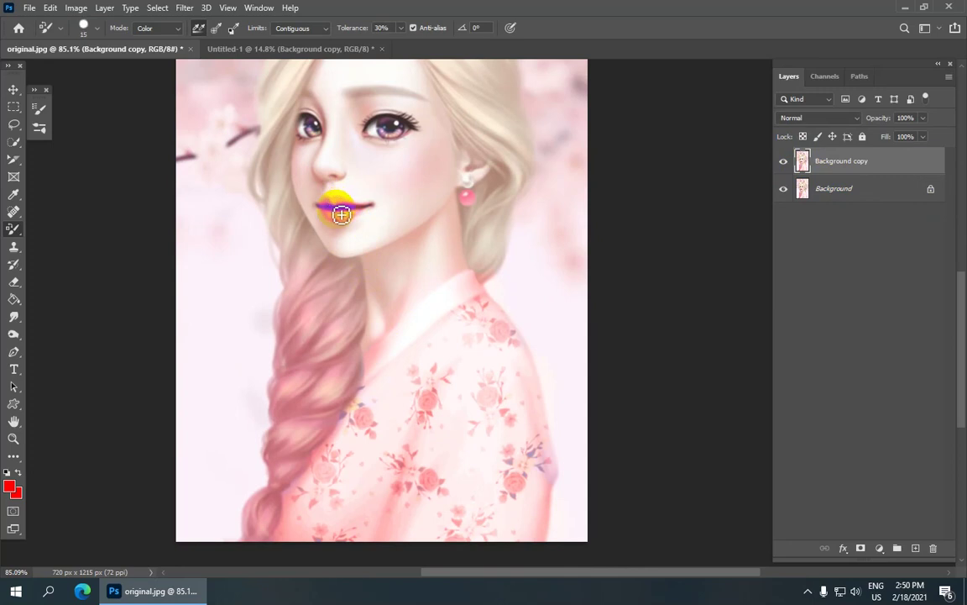
pyautogui.scroll(1, 366, 226)
pyautogui.scroll(1, 357, 220)
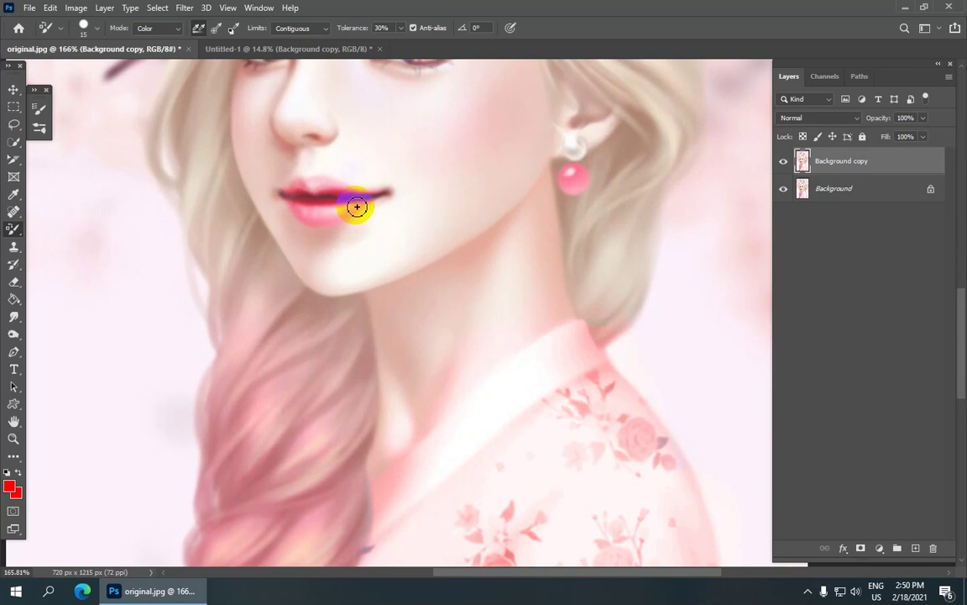
pyautogui.scroll(1, 361, 209)
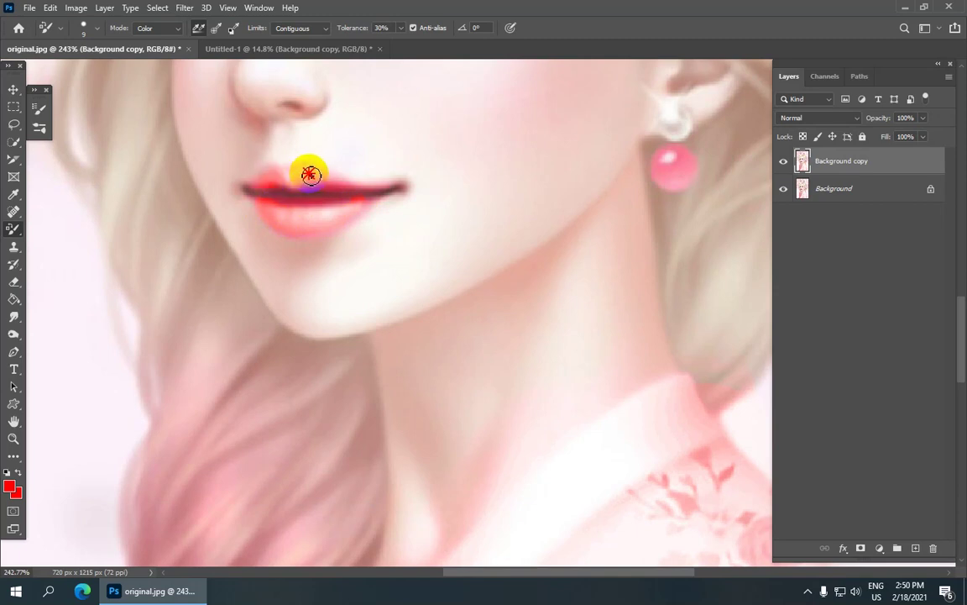
pyautogui.scroll(-4, 336, 188)
pyautogui.scroll(-2, 464, 242)
pyautogui.scroll(-1, 460, 239)
pyautogui.scroll(-1, 525, 334)
pyautogui.scroll(2, 481, 345)
pyautogui.scroll(2, 470, 347)
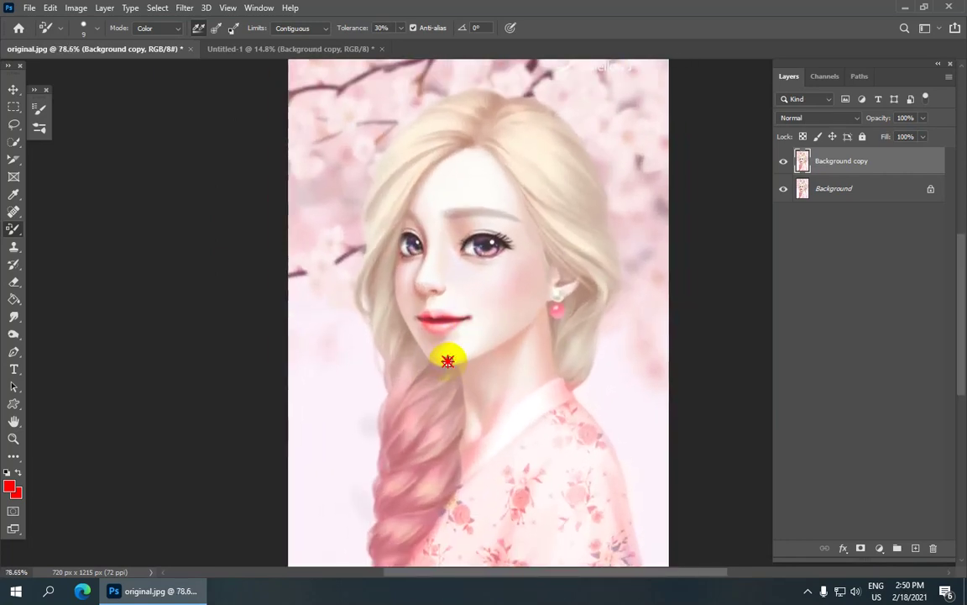
# Step: Pan the view over the chin and back to the whole portrait
pyautogui.moveTo(445, 351); pyautogui.dragTo(446, 223)
pyautogui.scroll(-1, 446, 223)
pyautogui.scroll(1, 466, 462)
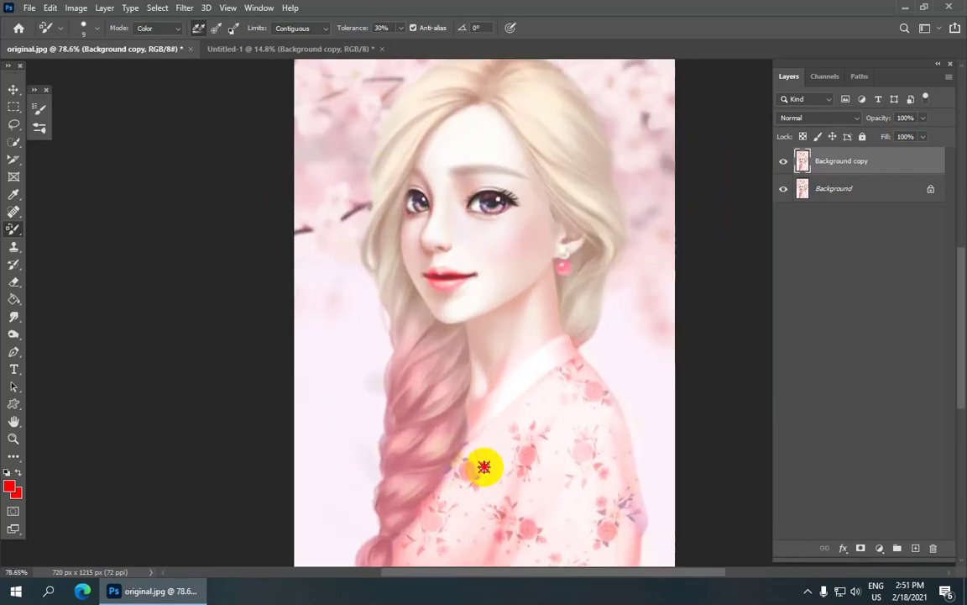
pyautogui.moveTo(484, 464); pyautogui.dragTo(469, 380)
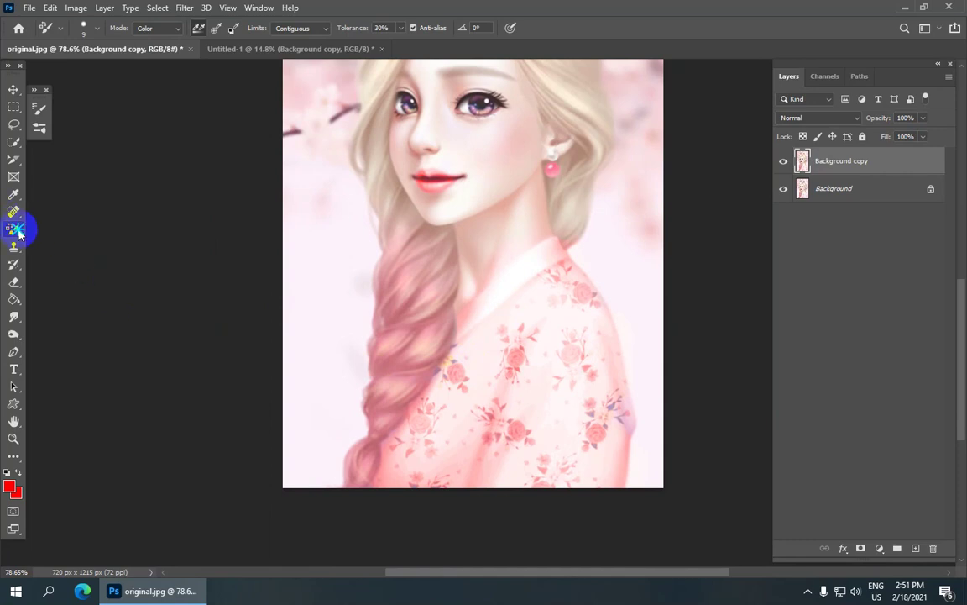
pyautogui.moveTo(19, 234); pyautogui.dragTo(48, 252)
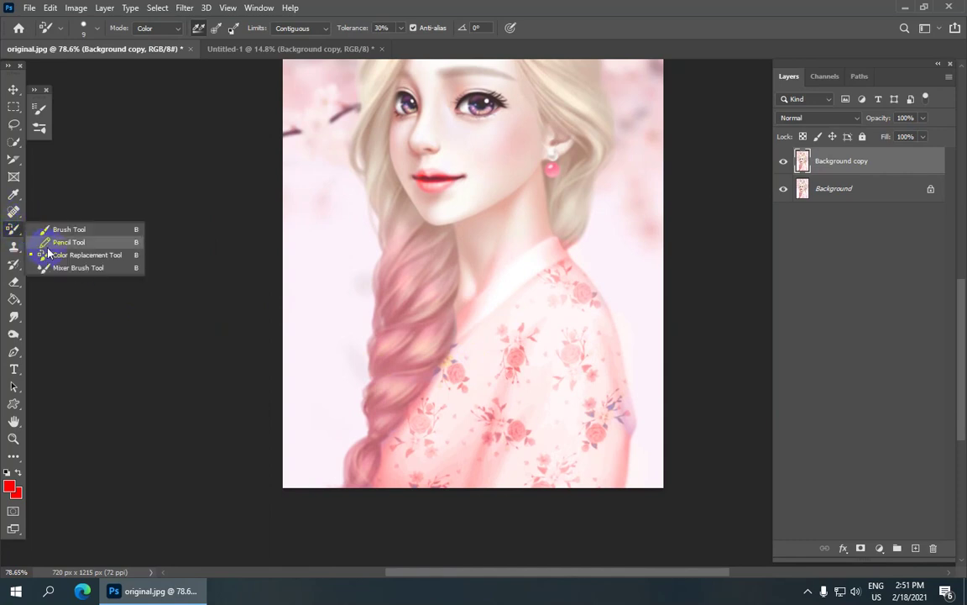
# Step: Choose the Mixer Brush, switch to Untitled-1 and delete its doodle layer
pyautogui.click(115, 270)
pyautogui.scroll(-3, 496, 298)
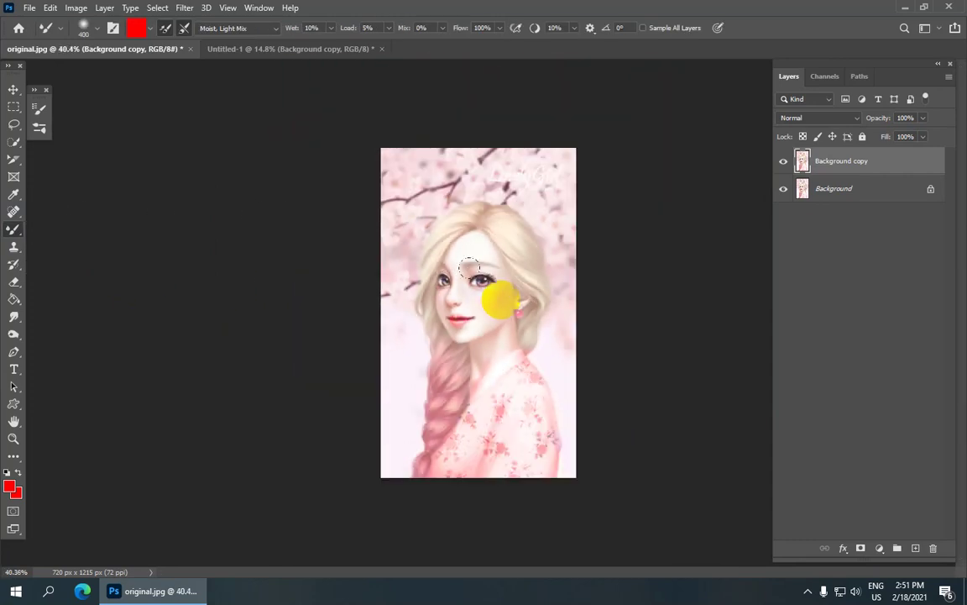
pyautogui.click(271, 49)
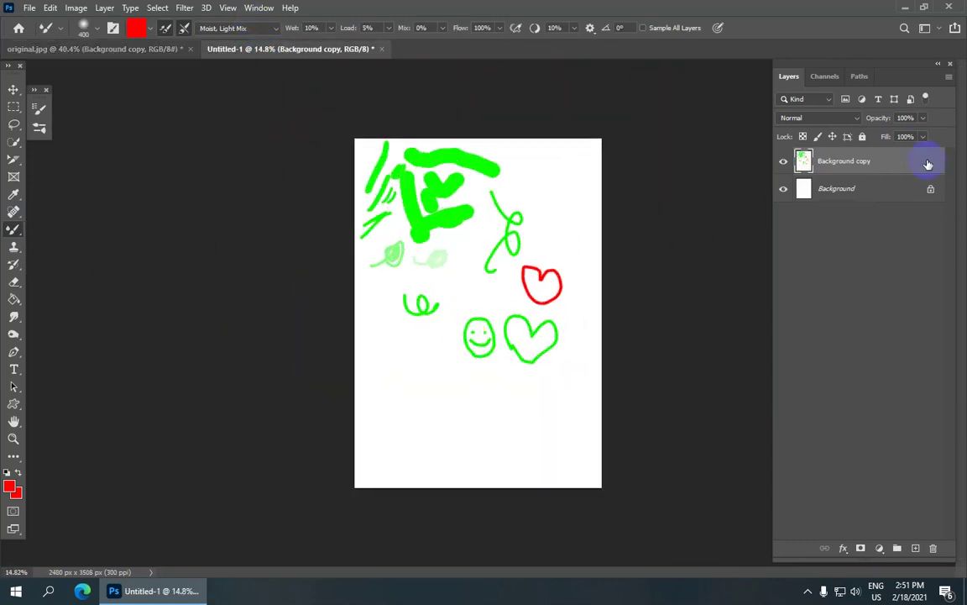
pyautogui.press('Delete')
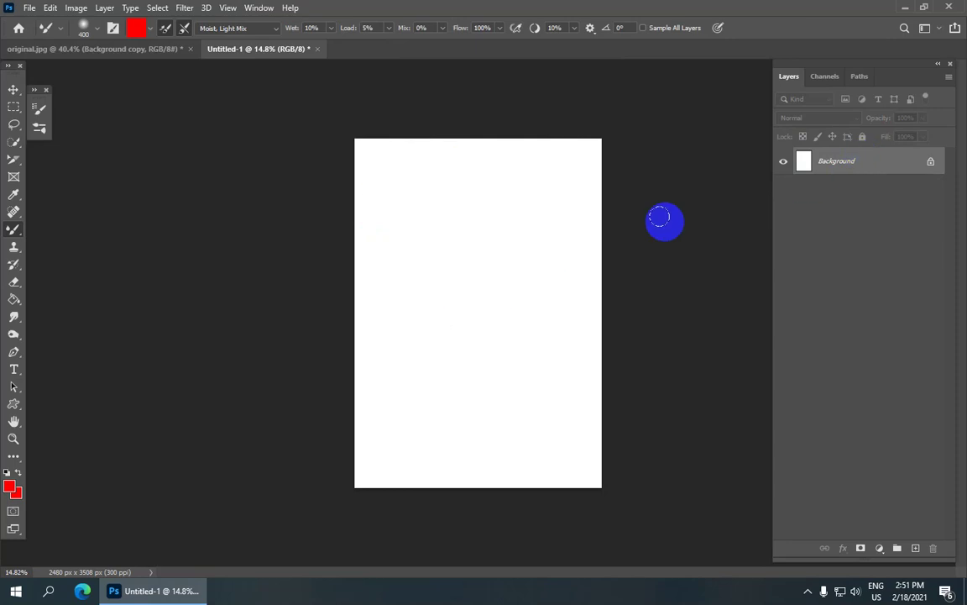
# Step: Duplicate the blank background and paint a soft red blob near the page top
pyautogui.moveTo(896, 168); pyautogui.dragTo(916, 547)
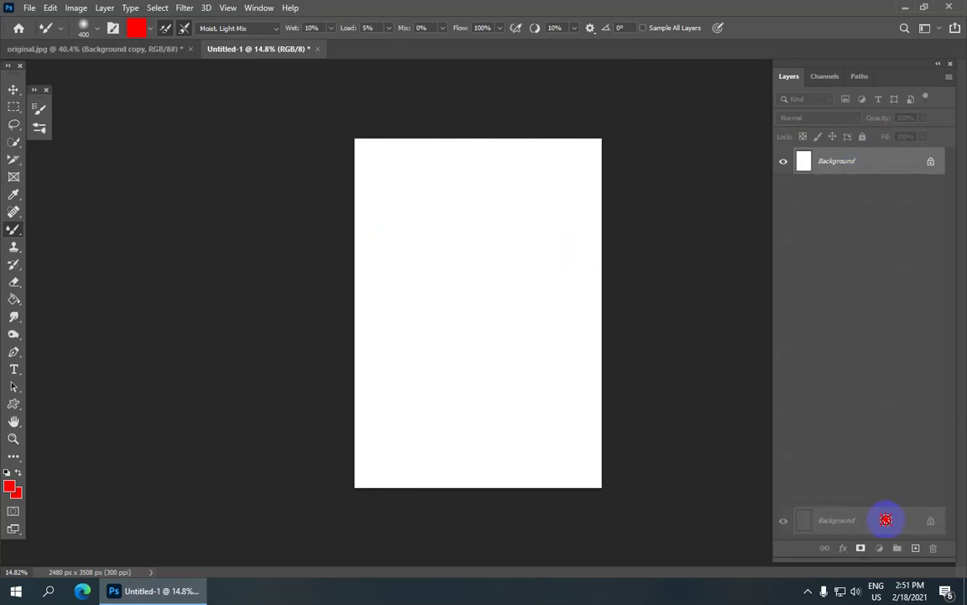
pyautogui.scroll(2, 400, 181)
pyautogui.scroll(-1, 209, 221)
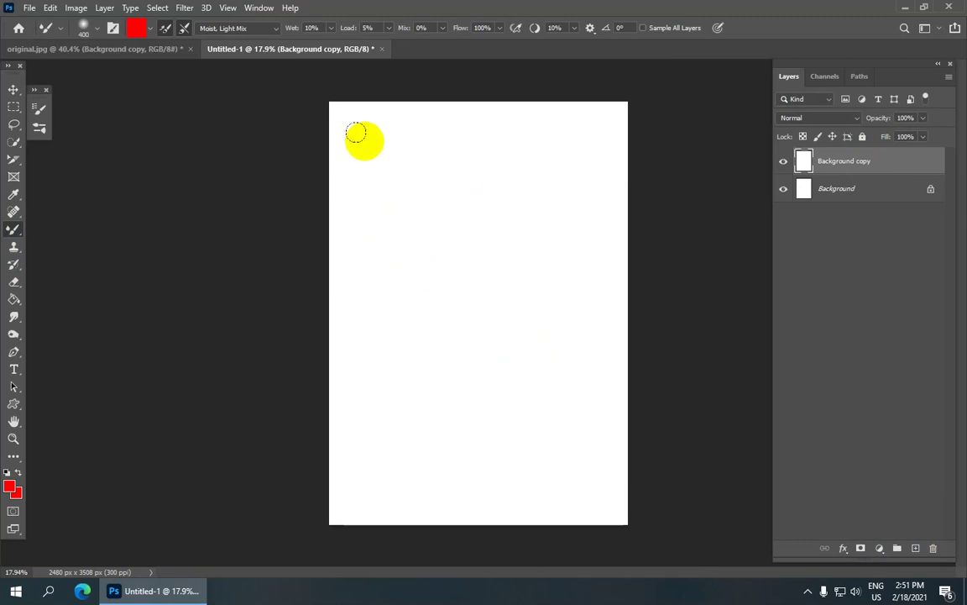
pyautogui.moveTo(357, 141); pyautogui.dragTo(422, 159)
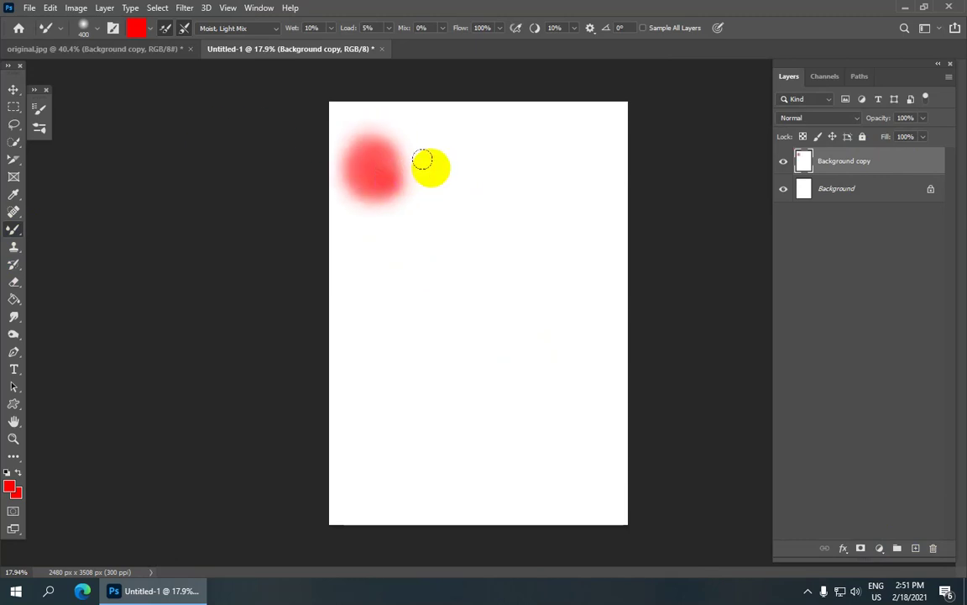
pyautogui.hotkey('ctrl', 'z')
pyautogui.moveTo(416, 188)
pyautogui.mouseDown()
pyautogui.moveTo(409, 178)
pyautogui.moveTo(404, 220)
pyautogui.mouseUp()
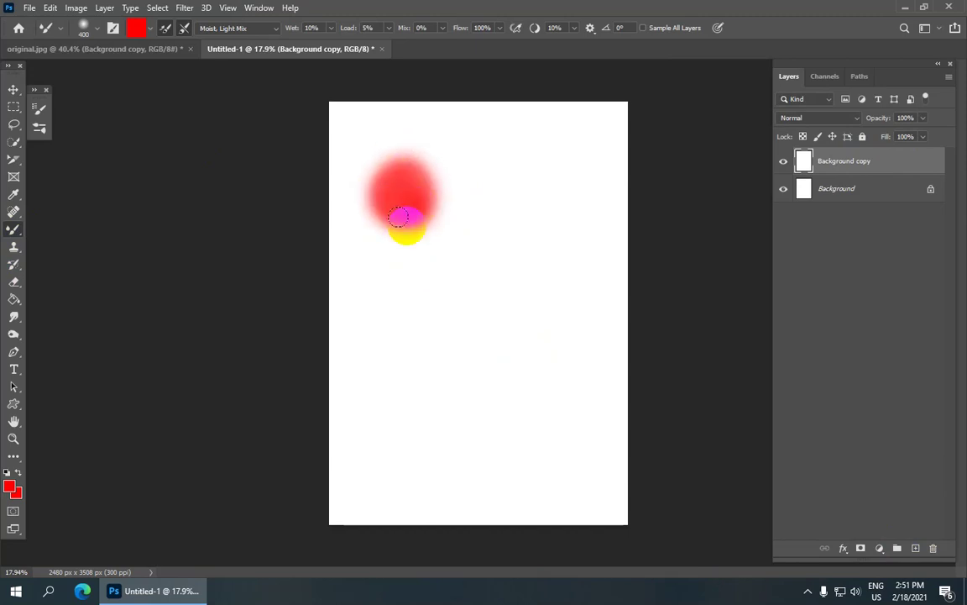
pyautogui.scroll(1, 412, 217)
pyautogui.hotkey('ctrl', 'z')
pyautogui.moveTo(408, 181)
pyautogui.mouseDown()
pyautogui.moveTo(419, 184)
pyautogui.moveTo(374, 153)
pyautogui.mouseUp()
pyautogui.hotkey('ctrl', 'z')
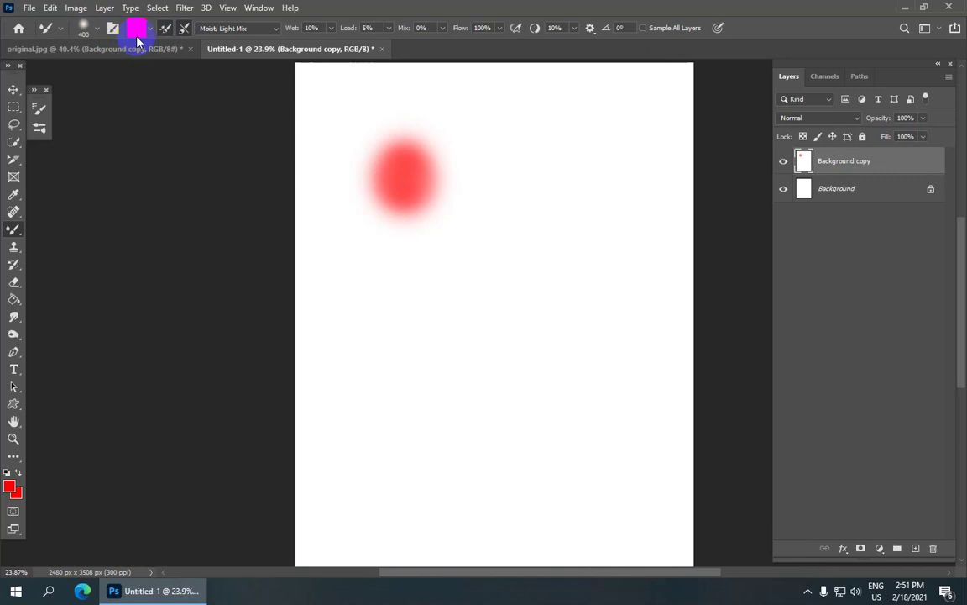
# Step: Set a white brush colour and blend it into the red blob
pyautogui.click(136, 29)
pyautogui.moveTo(410, 401)
pyautogui.mouseDown()
pyautogui.moveTo(397, 333)
pyautogui.moveTo(336, 277)
pyautogui.mouseUp()
pyautogui.click(617, 338)
pyautogui.click(402, 141)
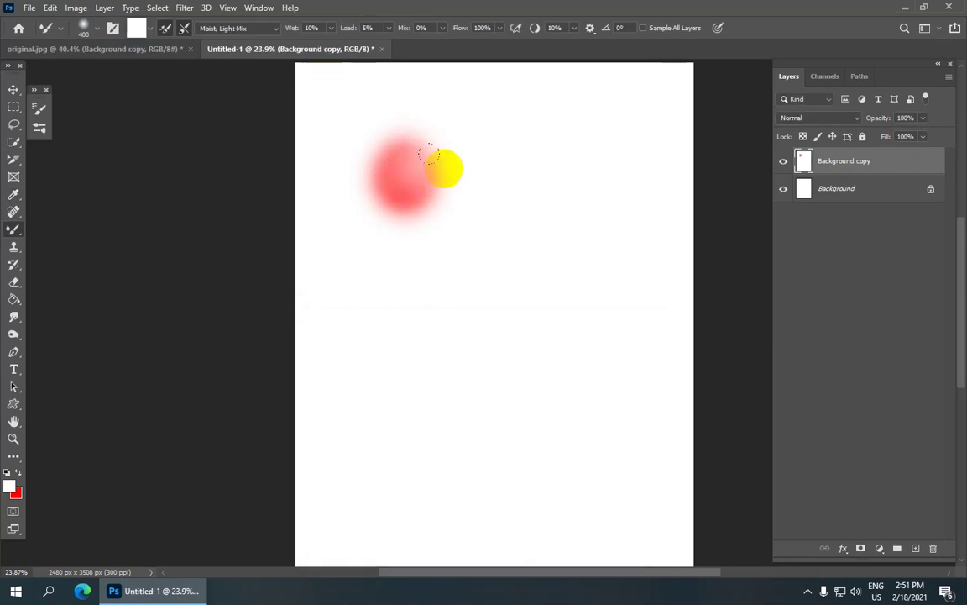
pyautogui.scroll(-3, 428, 155)
pyautogui.scroll(-1, 428, 155)
pyautogui.scroll(3, 425, 158)
pyautogui.scroll(-2, 367, 166)
pyautogui.scroll(-1, 339, 194)
pyautogui.scroll(2, 384, 152)
pyautogui.scroll(1, 385, 151)
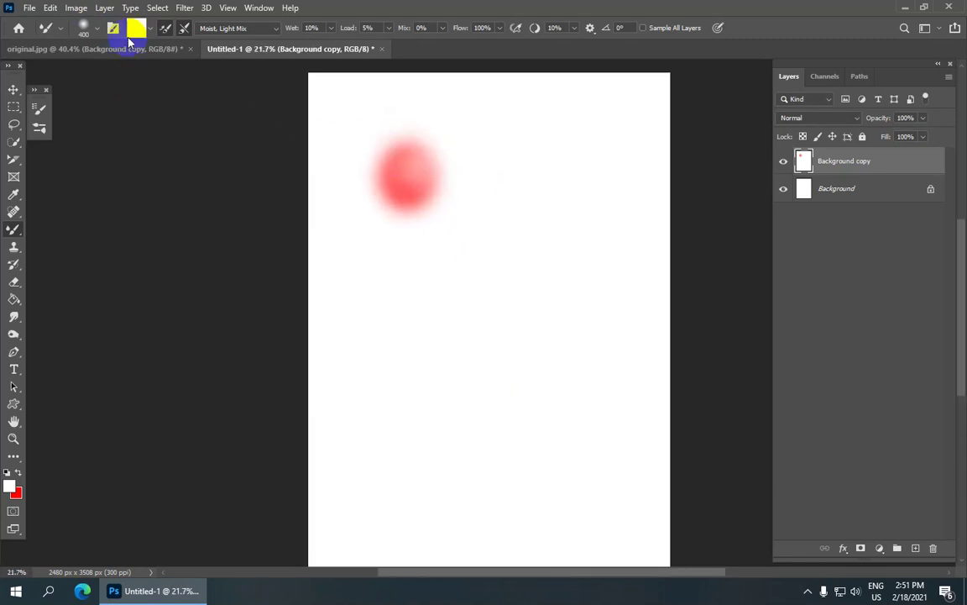
# Step: Pick yellow as the brush colour and blend it into the red blob's top
pyautogui.click(134, 29)
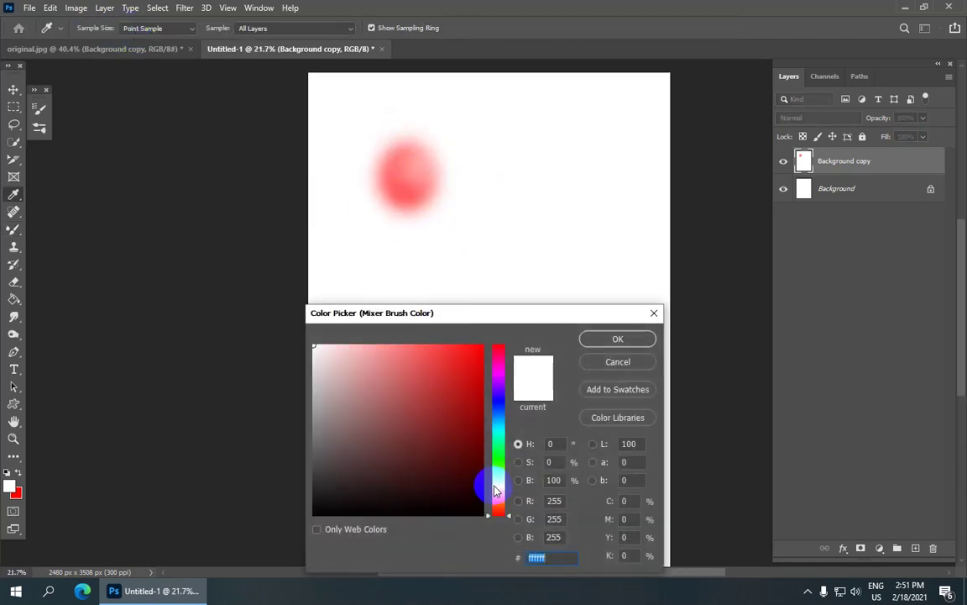
pyautogui.click(494, 486)
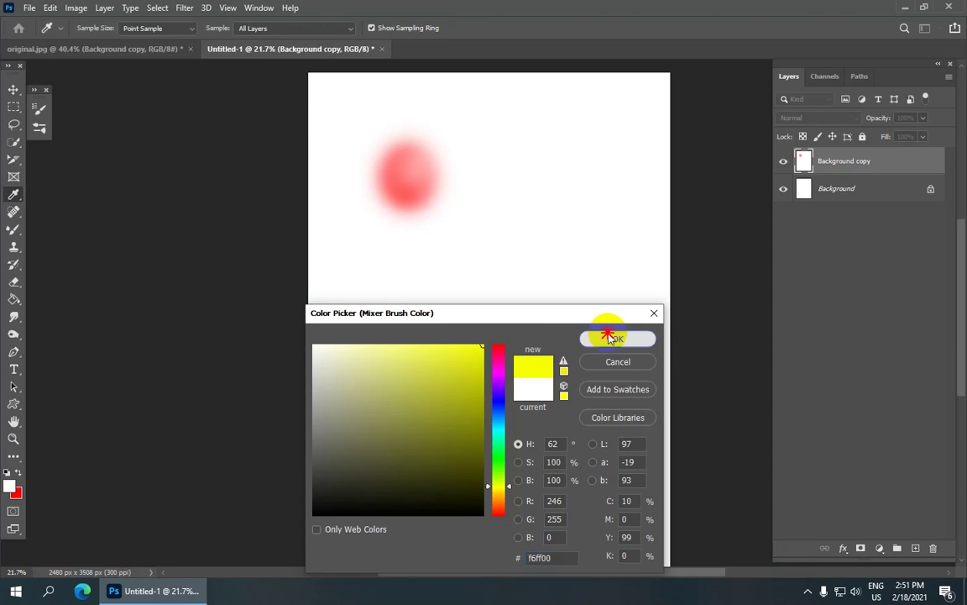
pyautogui.click(613, 338)
pyautogui.moveTo(371, 144); pyautogui.dragTo(409, 145)
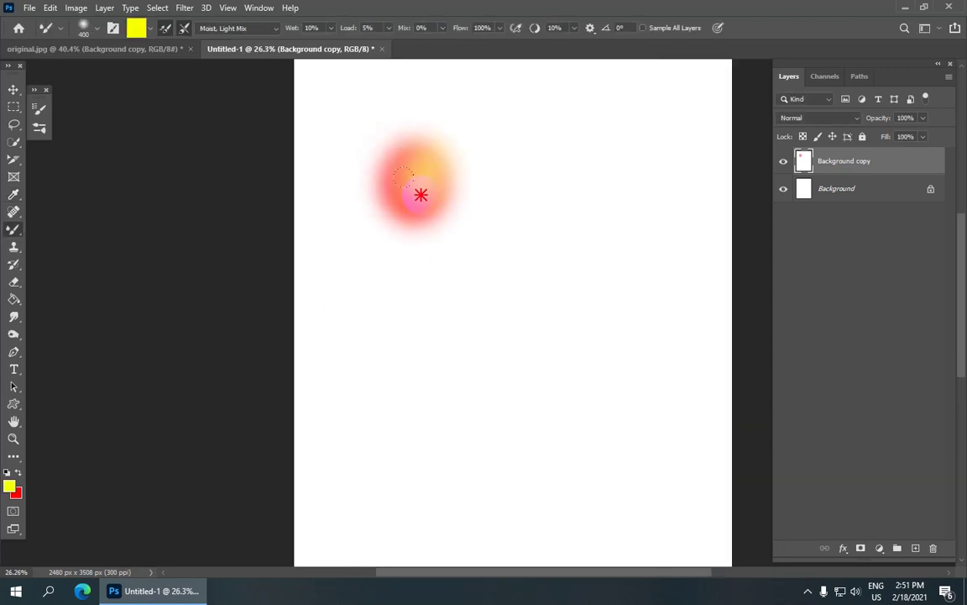
pyautogui.scroll(-2, 400, 184)
pyautogui.click(468, 201)
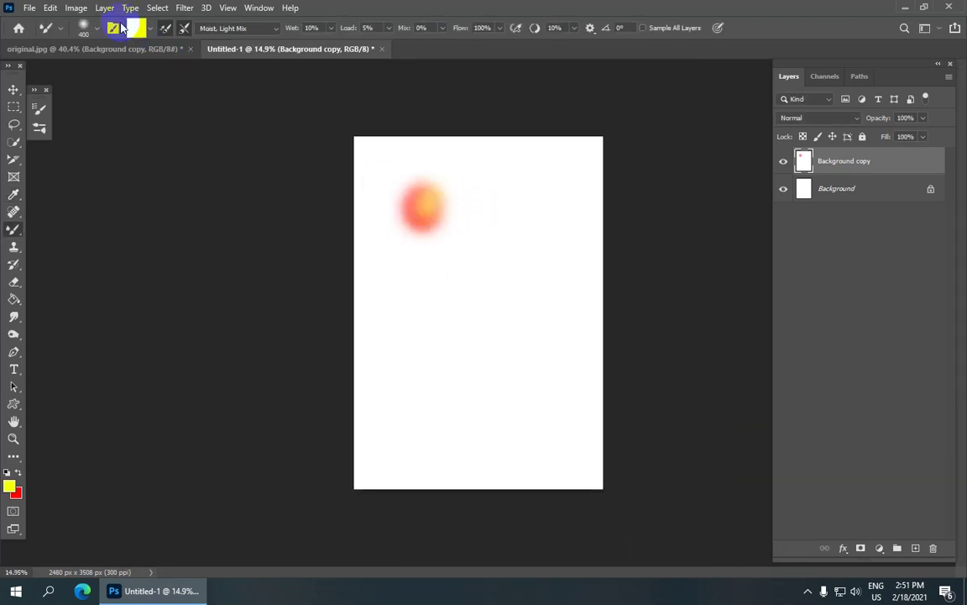
# Step: Dab red, then white, onto the orange blob, undoing the white dab
pyautogui.click(121, 27)
pyautogui.moveTo(496, 378); pyautogui.dragTo(495, 345)
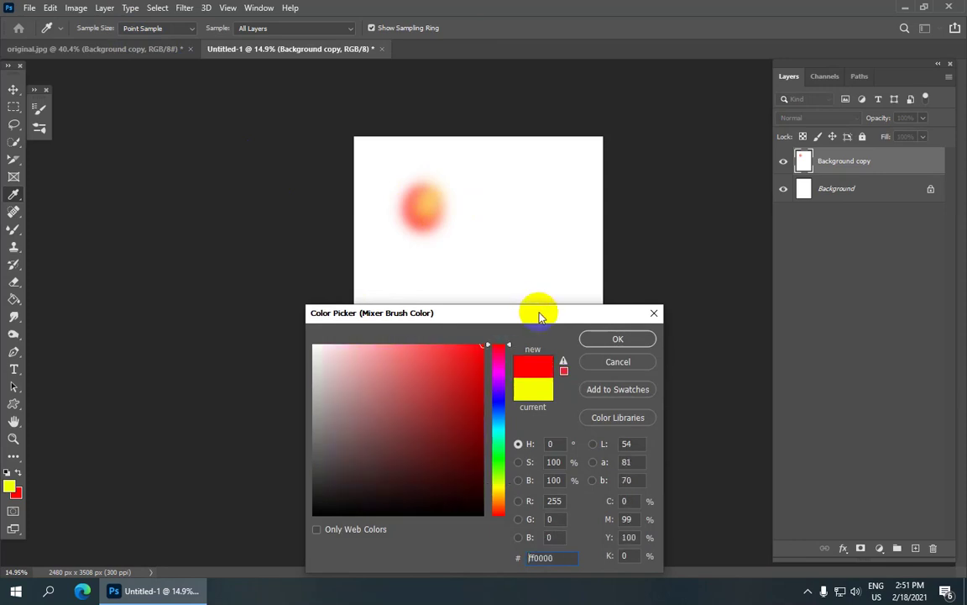
pyautogui.press('Return')
pyautogui.click(424, 206)
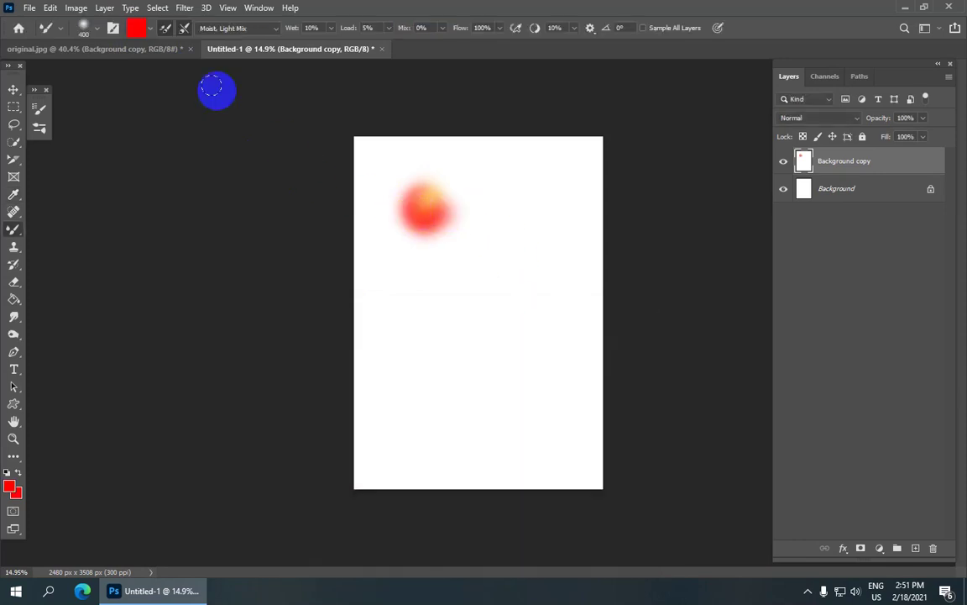
pyautogui.click(136, 28)
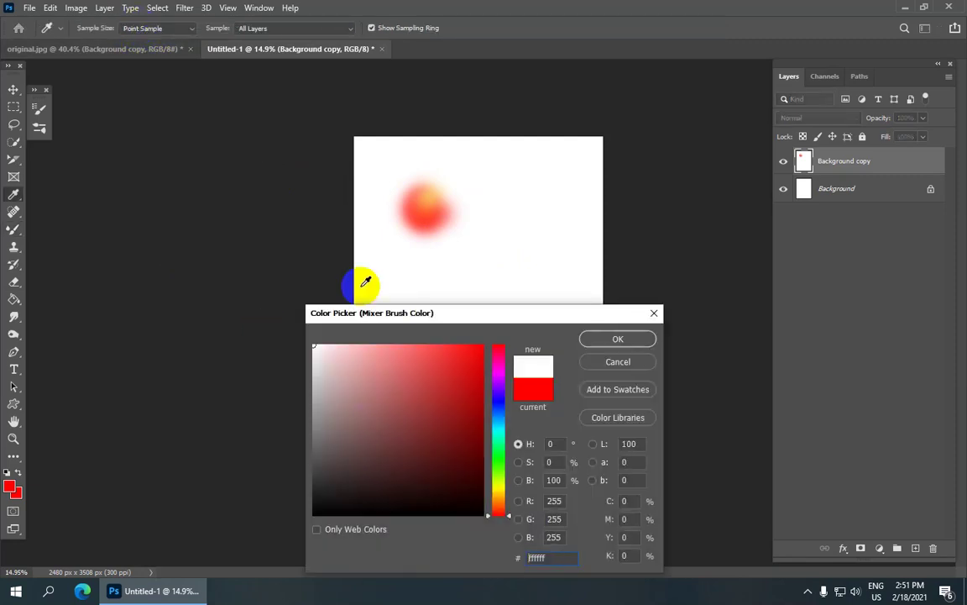
pyautogui.click(617, 338)
pyautogui.click(426, 214)
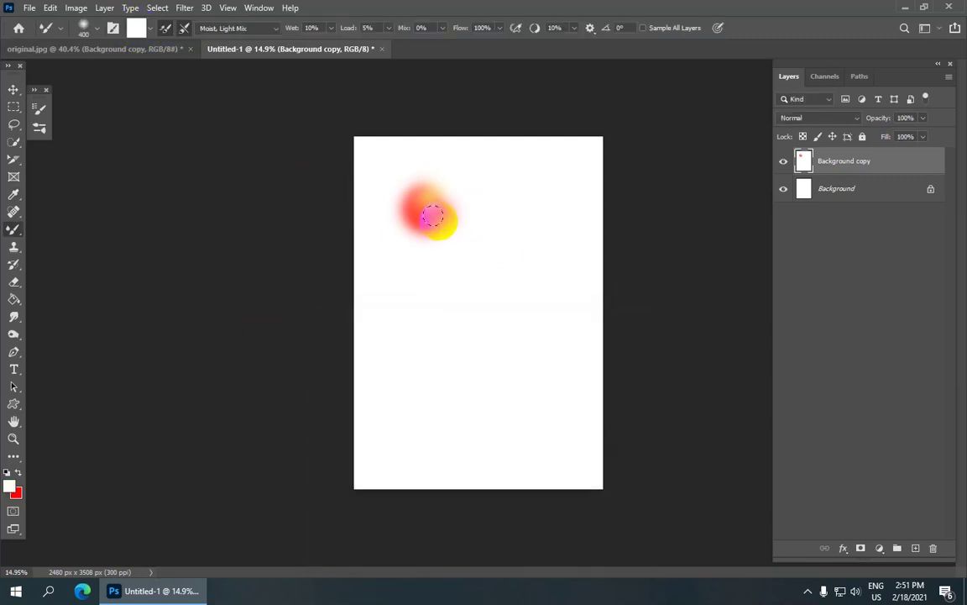
pyautogui.hotkey('ctrl', 'z')
# Step: Switch the brush colour to bright yellow and dab it onto the red blob
pyautogui.click(136, 28)
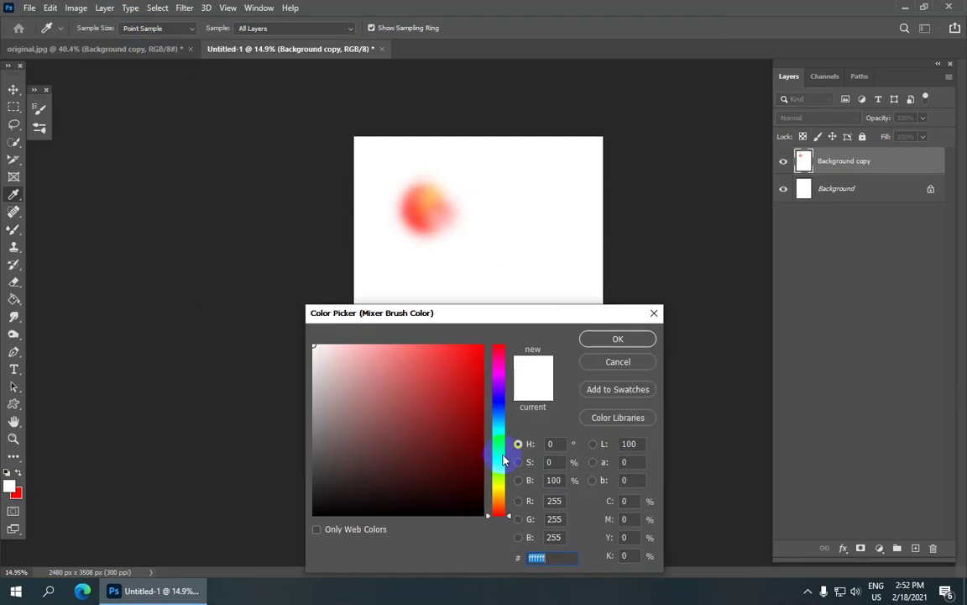
pyautogui.moveTo(500, 497); pyautogui.dragTo(483, 346)
pyautogui.click(617, 338)
pyautogui.click(441, 200)
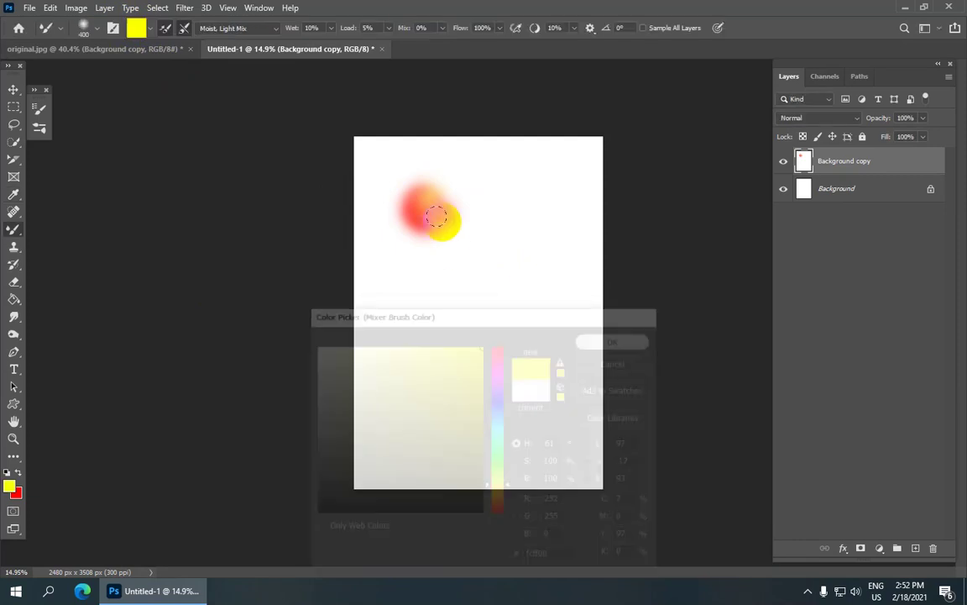
pyautogui.scroll(5, 463, 195)
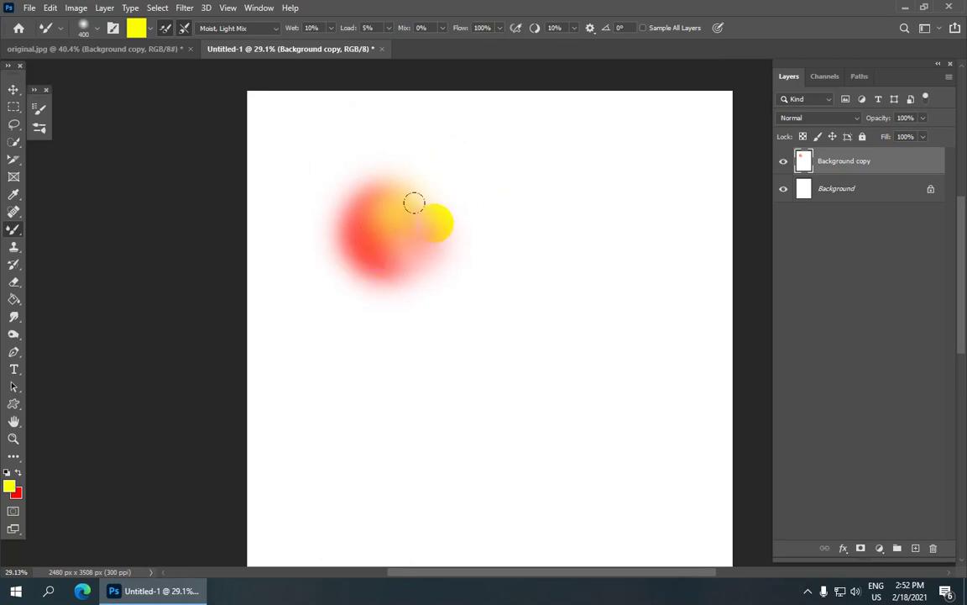
pyautogui.scroll(-3, 410, 201)
# Step: Smear yellow into a soft blob below the first blob
pyautogui.scroll(-3, 431, 177)
pyautogui.scroll(5, 437, 269)
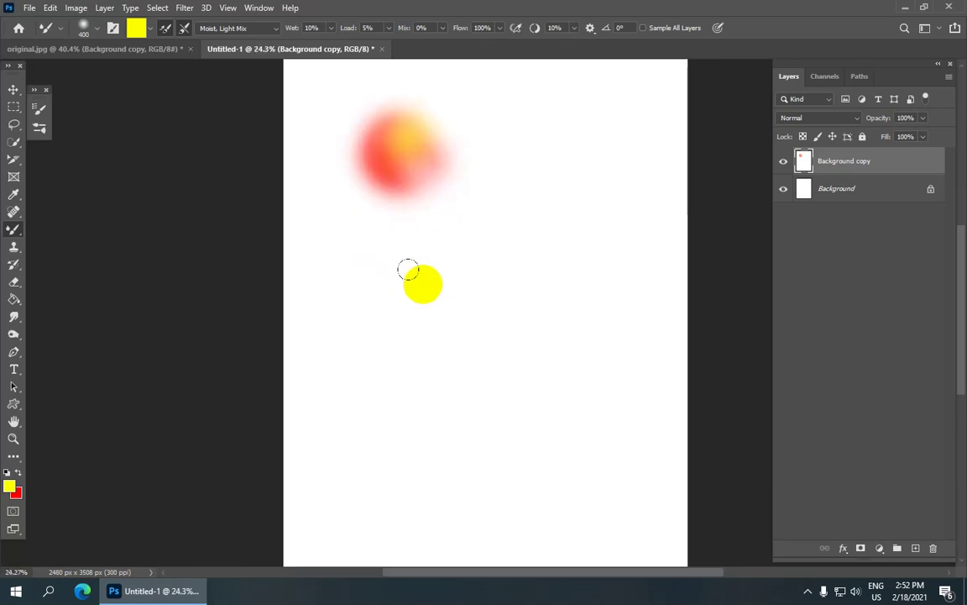
pyautogui.scroll(-2, 420, 260)
pyautogui.moveTo(437, 256)
pyautogui.mouseDown()
pyautogui.moveTo(402, 263)
pyautogui.moveTo(415, 307)
pyautogui.mouseUp()
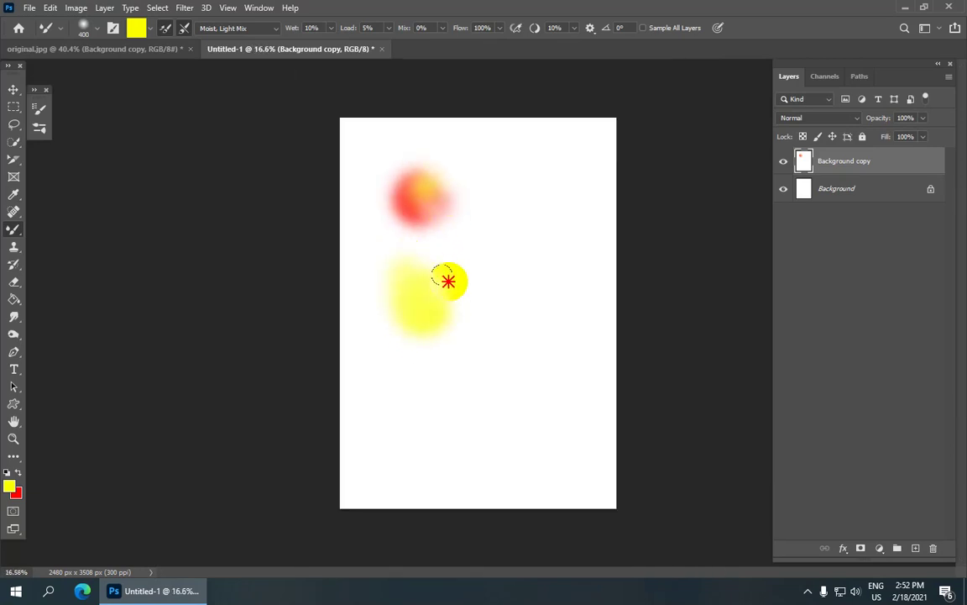
pyautogui.scroll(2, 378, 285)
pyautogui.scroll(1, 290, 210)
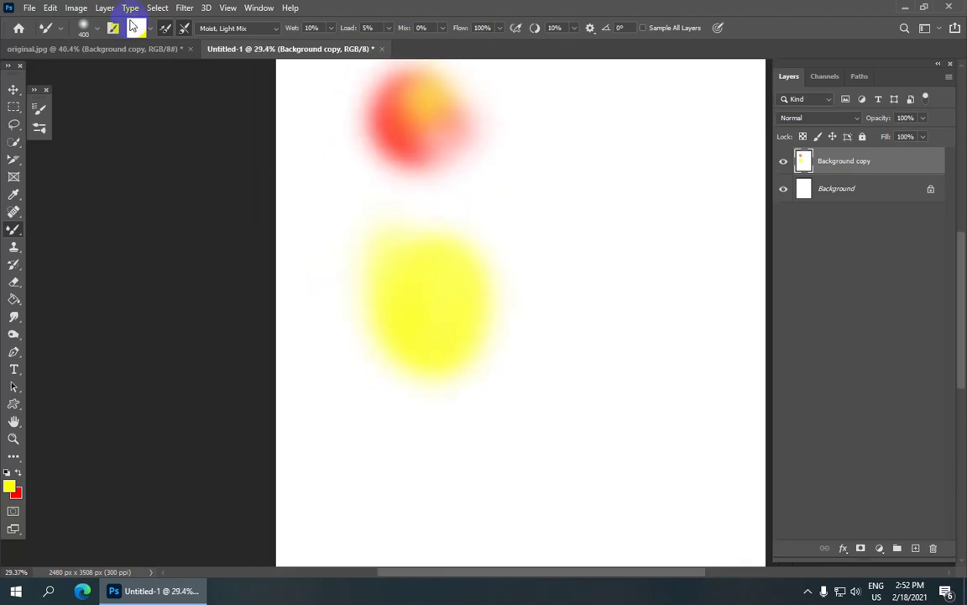
# Step: Switch the brush colour to red and blend it into the yellow blob
pyautogui.click(114, 28)
pyautogui.click(501, 329)
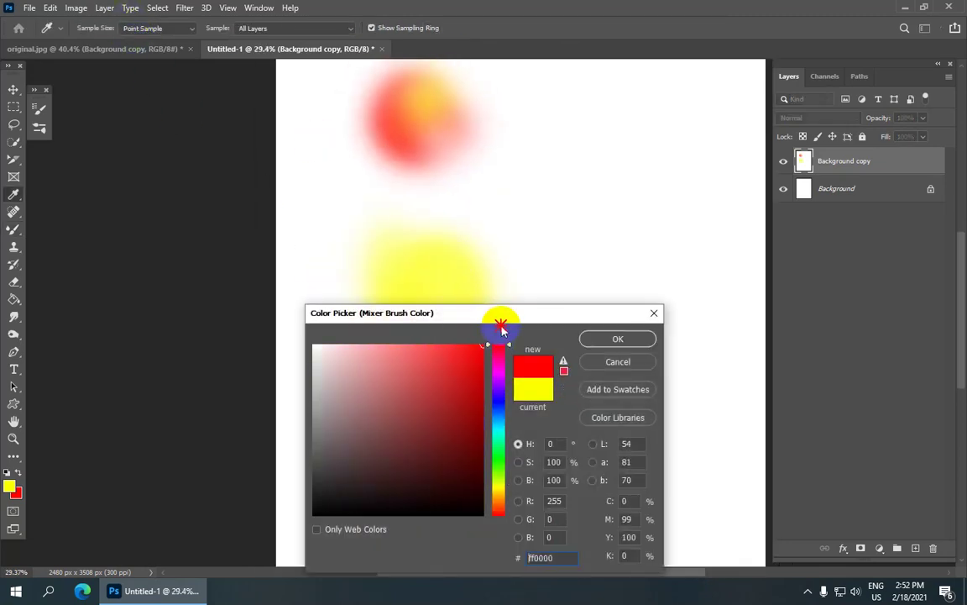
pyautogui.click(625, 340)
pyautogui.moveTo(436, 315); pyautogui.dragTo(461, 291)
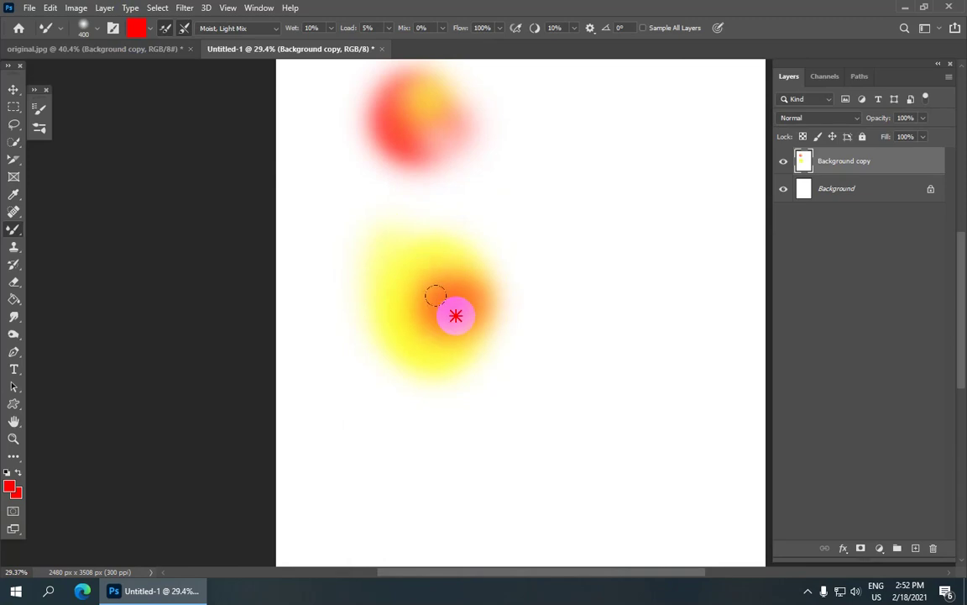
pyautogui.scroll(-3, 441, 269)
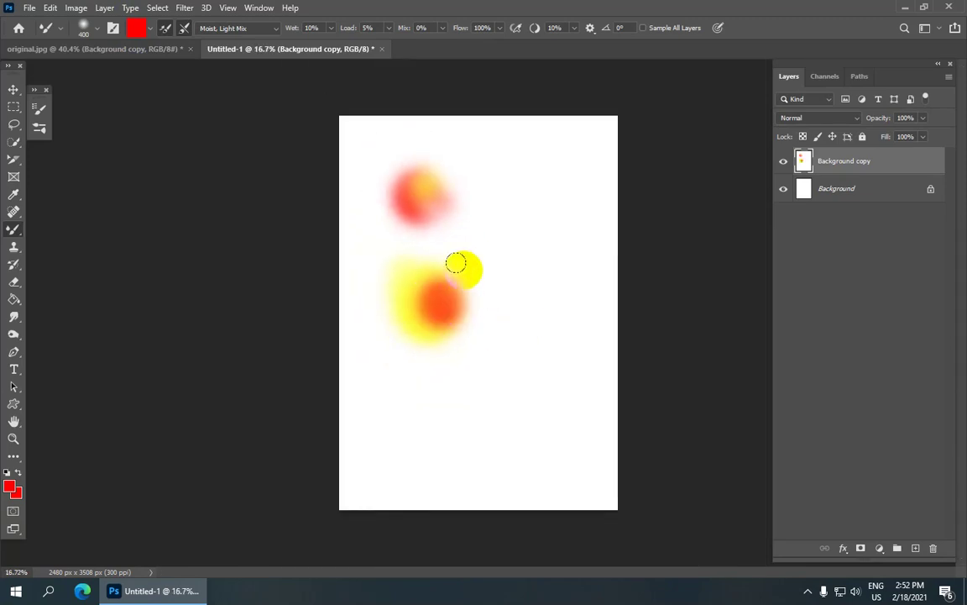
pyautogui.scroll(2, 456, 264)
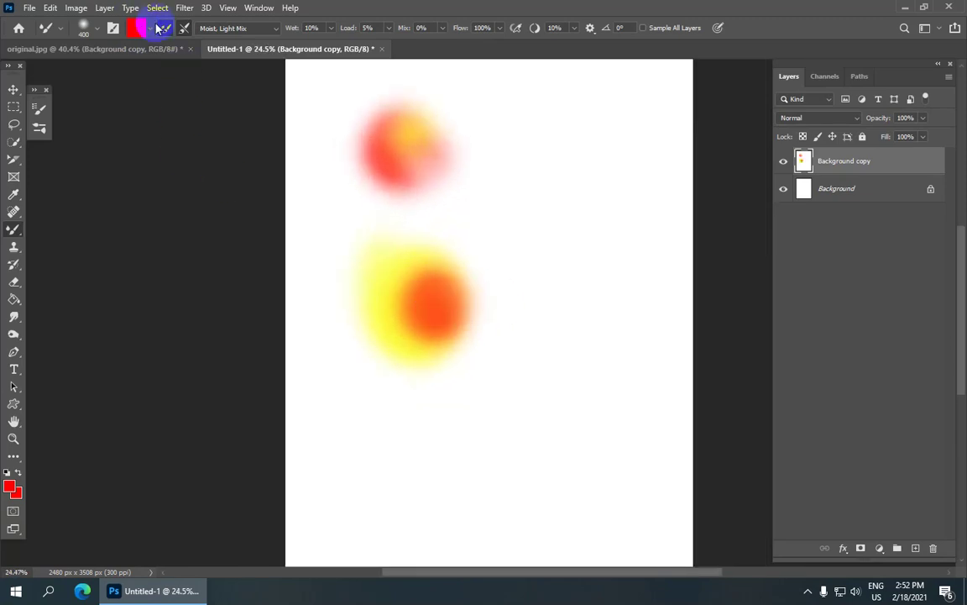
# Step: Switch to magenta and paint it over the yellow-orange blob
pyautogui.click(136, 29)
pyautogui.moveTo(497, 378); pyautogui.dragTo(501, 373)
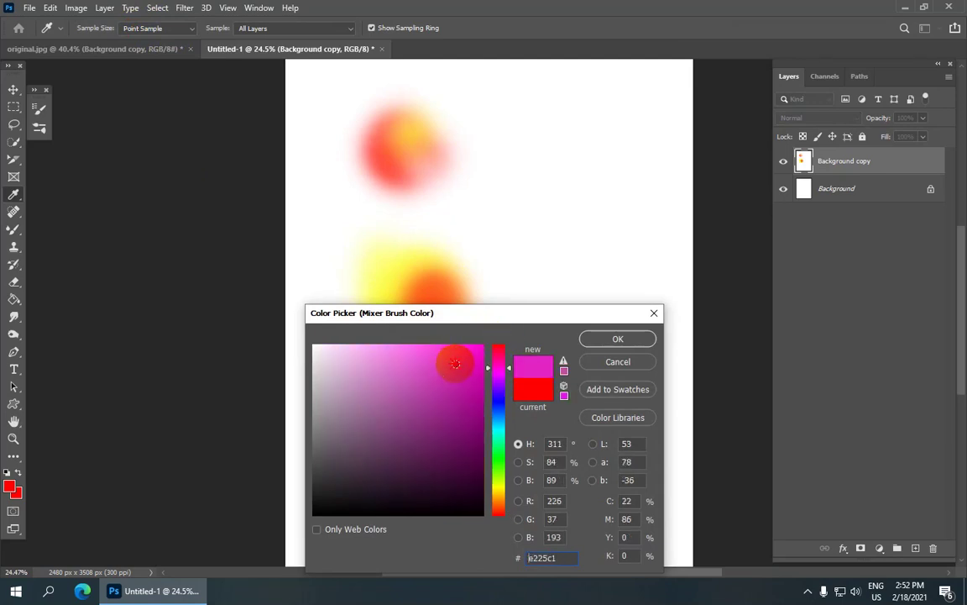
pyautogui.click(626, 344)
pyautogui.click(430, 319)
pyautogui.moveTo(404, 329)
pyautogui.mouseDown()
pyautogui.moveTo(400, 302)
pyautogui.moveTo(419, 323)
pyautogui.mouseUp()
pyautogui.scroll(-3, 424, 311)
# Step: Paint a new magenta blob to the right and blend red into it
pyautogui.click(525, 290)
pyautogui.scroll(2, 438, 283)
pyautogui.moveTo(519, 265)
pyautogui.mouseDown()
pyautogui.moveTo(534, 300)
pyautogui.moveTo(518, 319)
pyautogui.mouseUp()
pyautogui.click(133, 30)
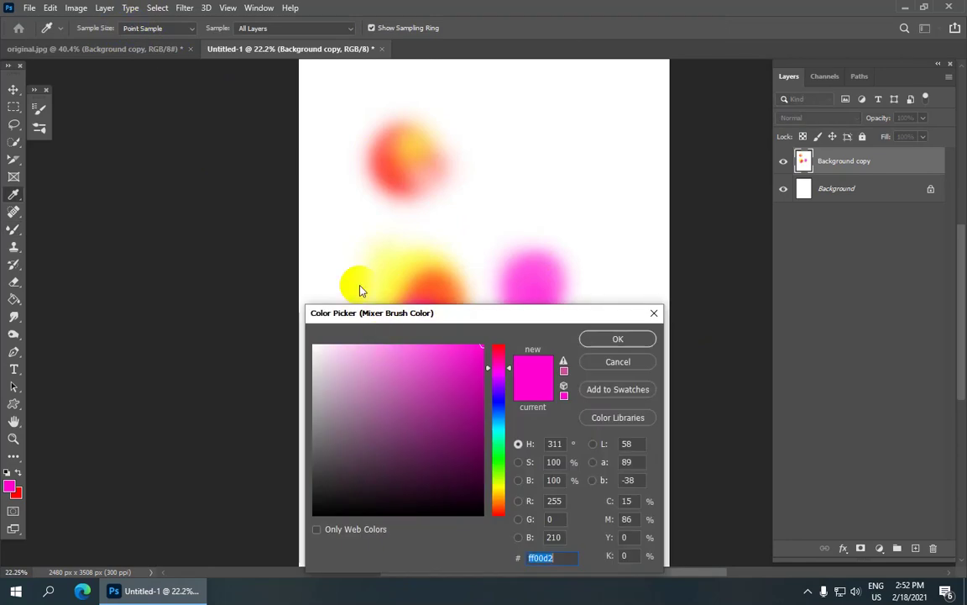
pyautogui.moveTo(504, 367); pyautogui.dragTo(504, 346)
pyautogui.click(617, 338)
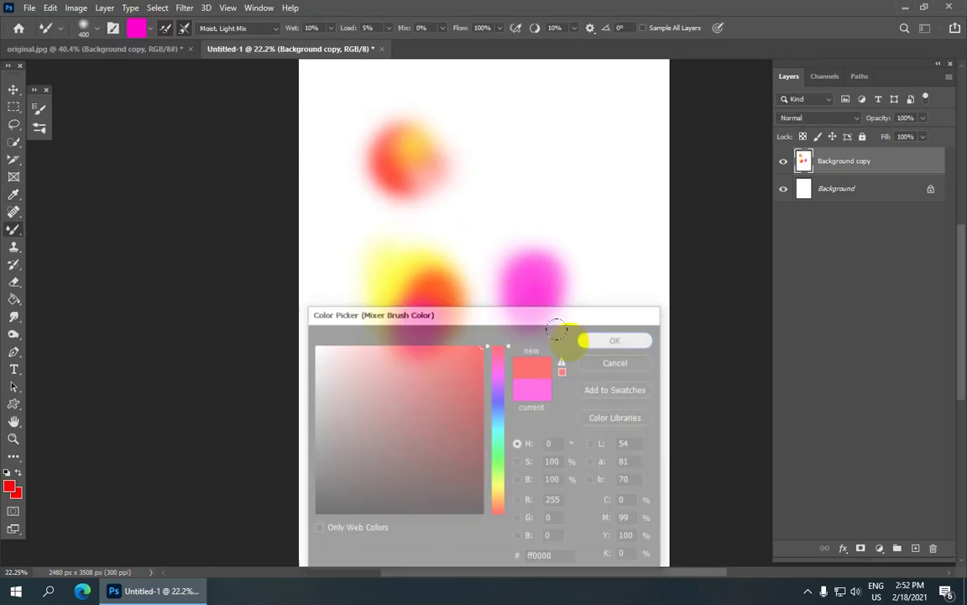
pyautogui.moveTo(538, 302); pyautogui.dragTo(523, 288)
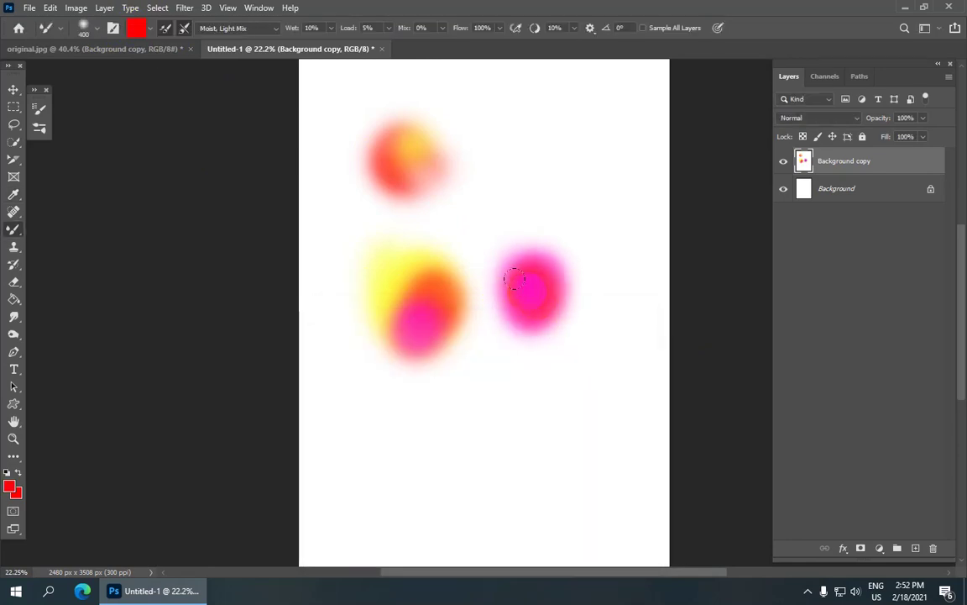
# Step: Pick a lighter blue and blend it into the right-hand blob, making purple
pyautogui.click(134, 32)
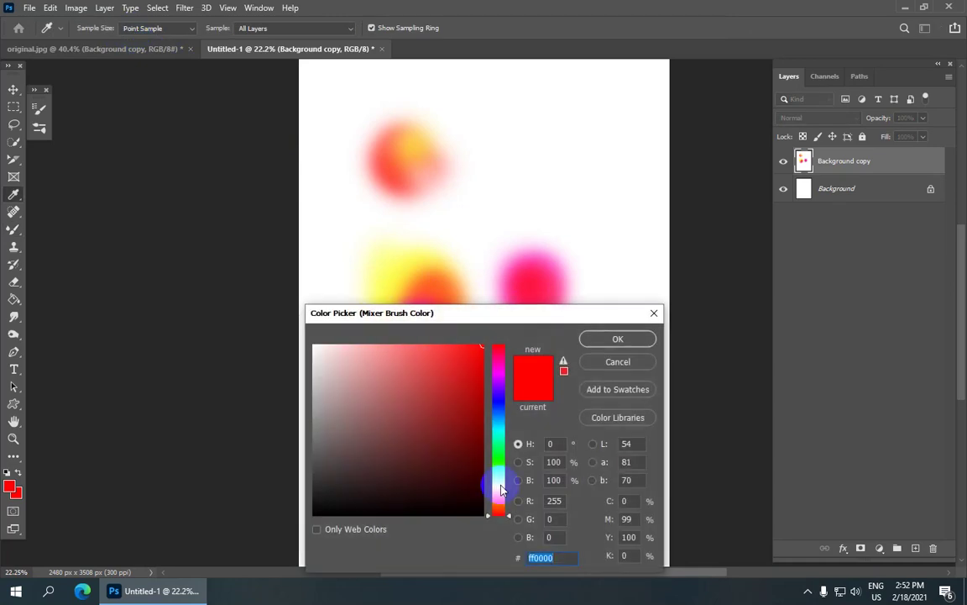
pyautogui.moveTo(497, 501); pyautogui.dragTo(498, 495)
pyautogui.click(496, 407)
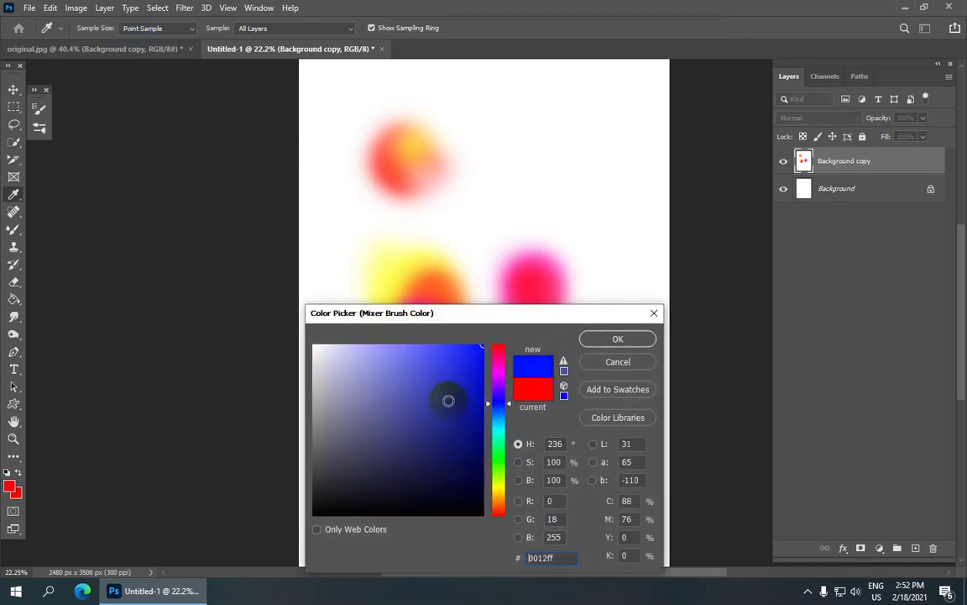
pyautogui.moveTo(468, 370); pyautogui.dragTo(458, 324)
pyautogui.click(611, 336)
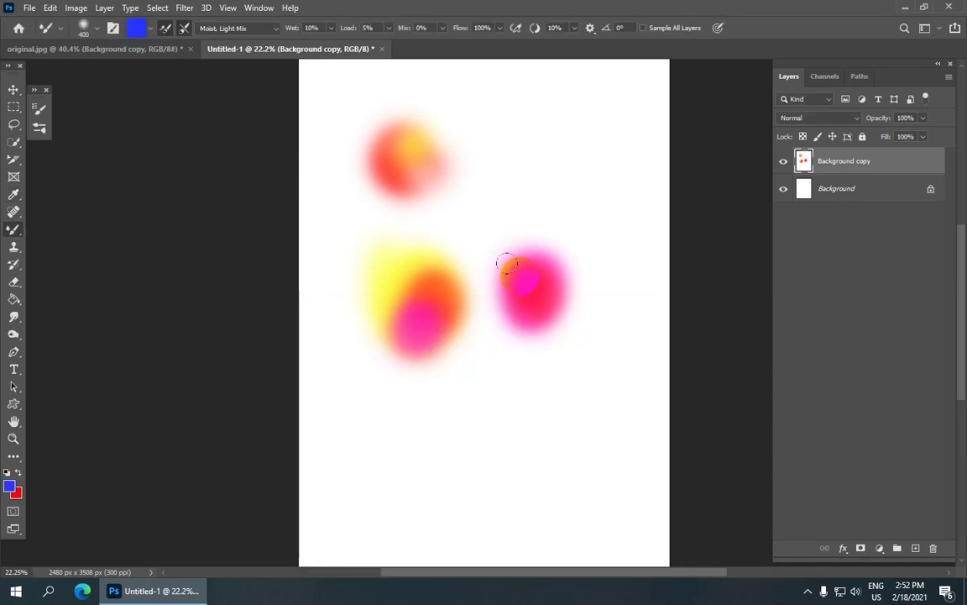
pyautogui.moveTo(527, 294); pyautogui.dragTo(561, 280)
pyautogui.scroll(5, 561, 281)
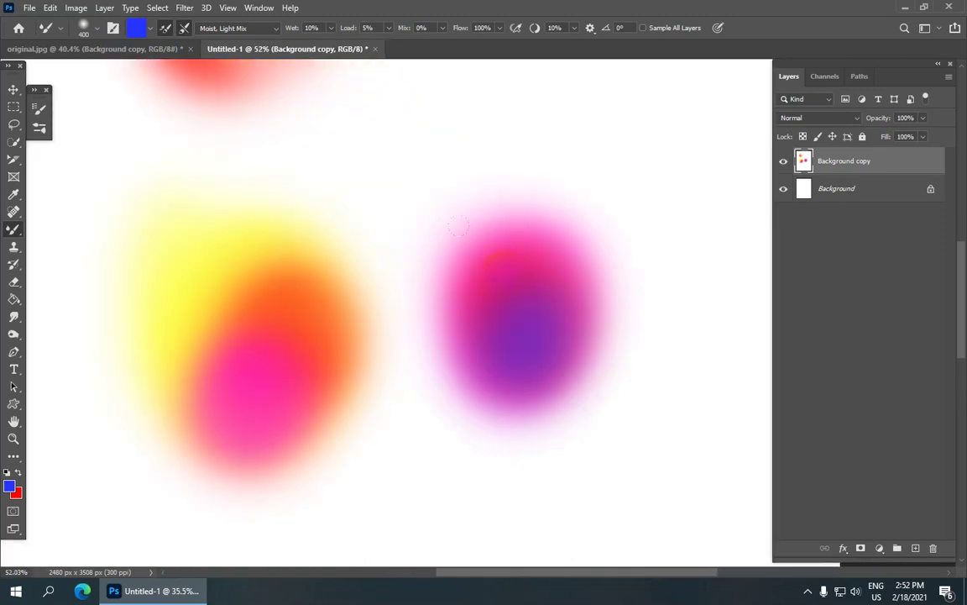
# Step: Work more purple paint into the right-hand pink-purple blob
pyautogui.moveTo(637, 328); pyautogui.dragTo(540, 287)
pyautogui.click(422, 269)
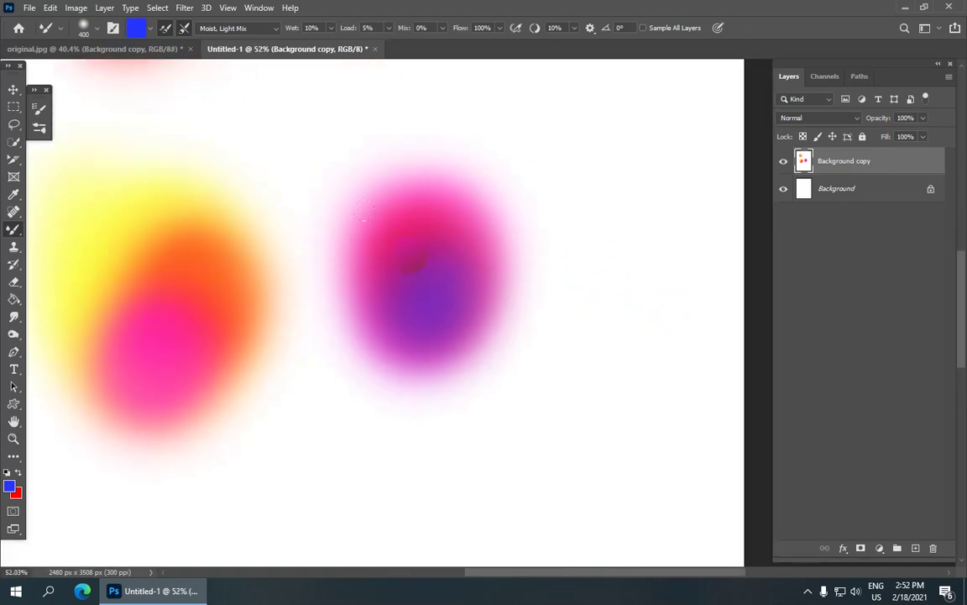
pyautogui.scroll(-2, 363, 208)
pyautogui.scroll(-2, 470, 261)
pyautogui.scroll(-2, 574, 313)
pyautogui.scroll(3, 470, 262)
pyautogui.scroll(-2, 470, 261)
pyautogui.scroll(-2, 551, 290)
pyautogui.scroll(2, 546, 298)
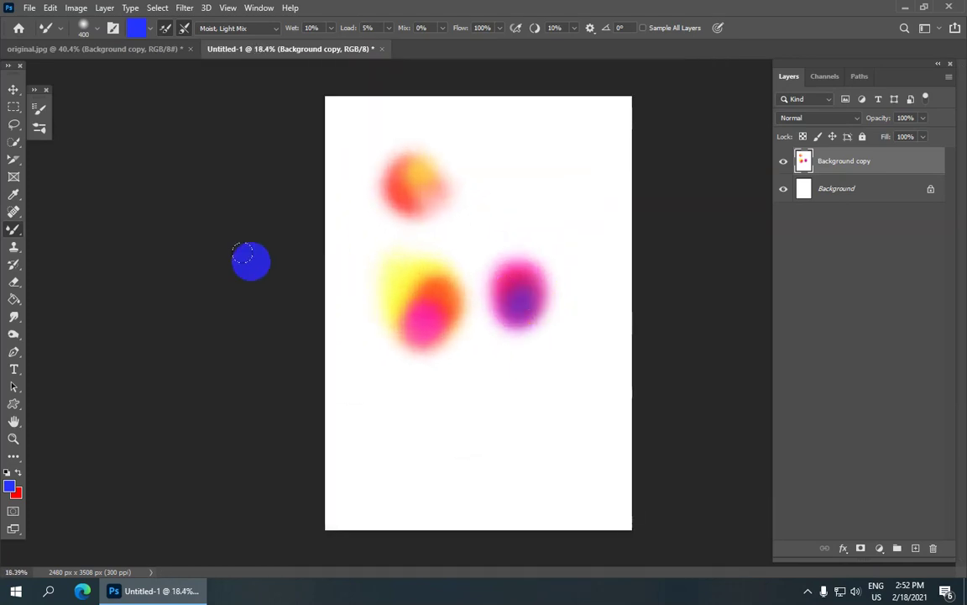
pyautogui.scroll(-1, 252, 260)
pyautogui.scroll(-1, 389, 252)
# Step: Scroll back up the page and undo the last action
pyautogui.scroll(2, 475, 169)
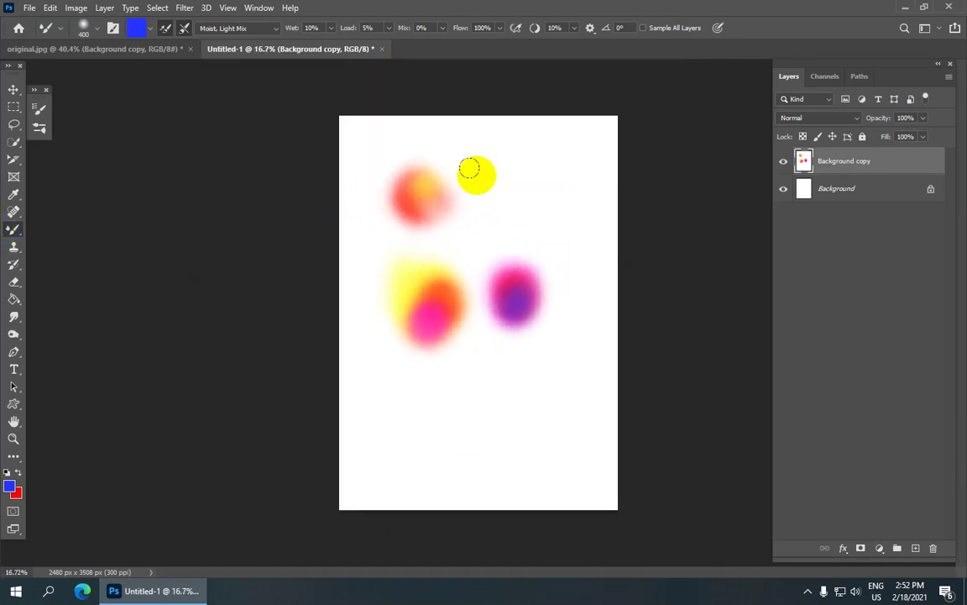
pyautogui.scroll(2, 367, 81)
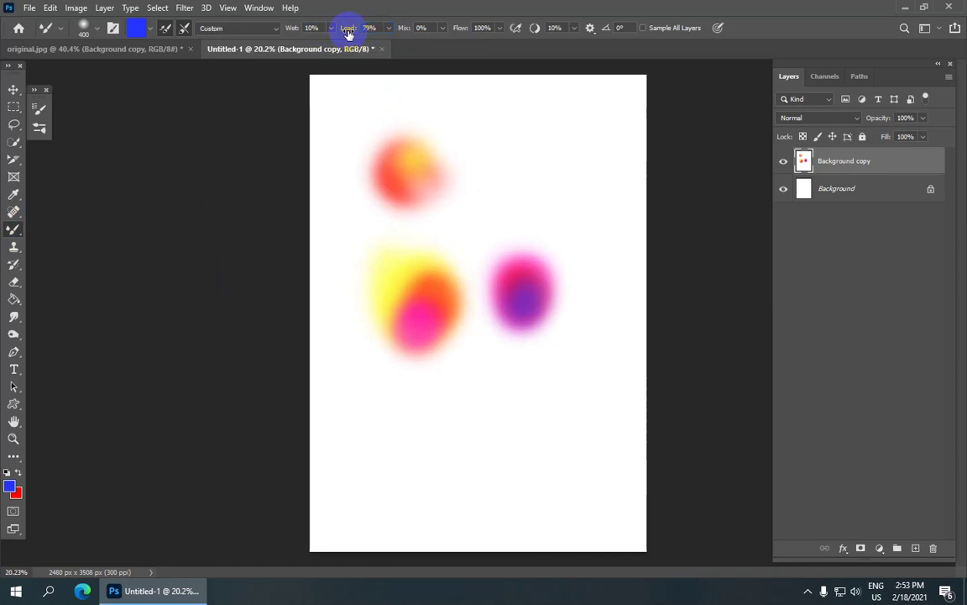
pyautogui.hotkey('ctrl', 'z')
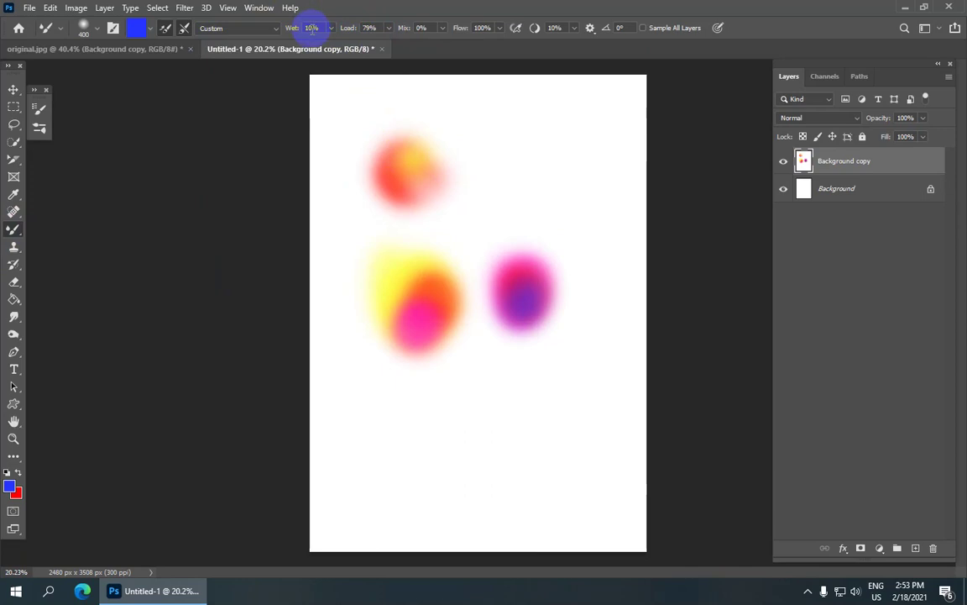
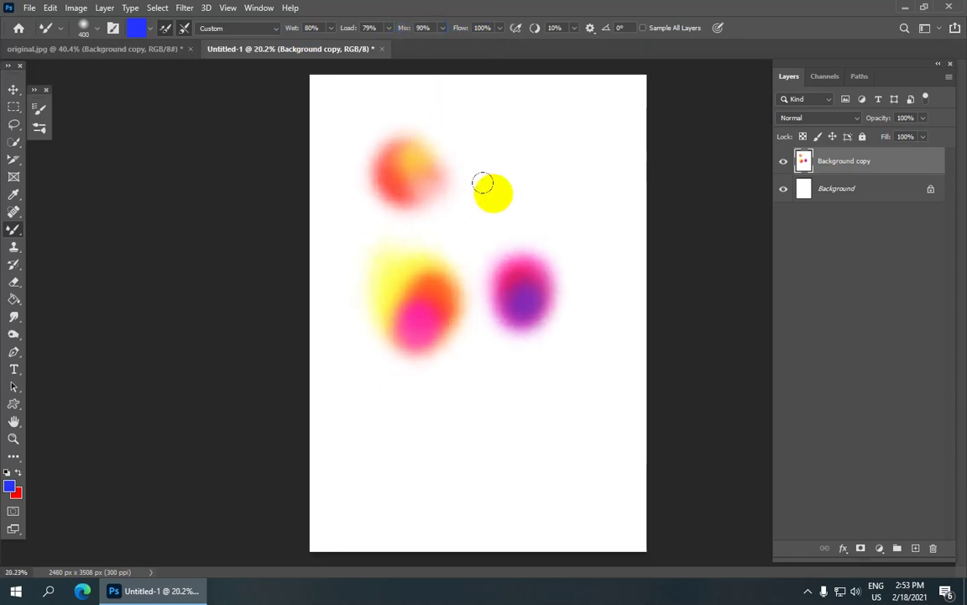
# Step: Paint a blue blob in the empty upper-right area of the canvas
pyautogui.scroll(2, 484, 157)
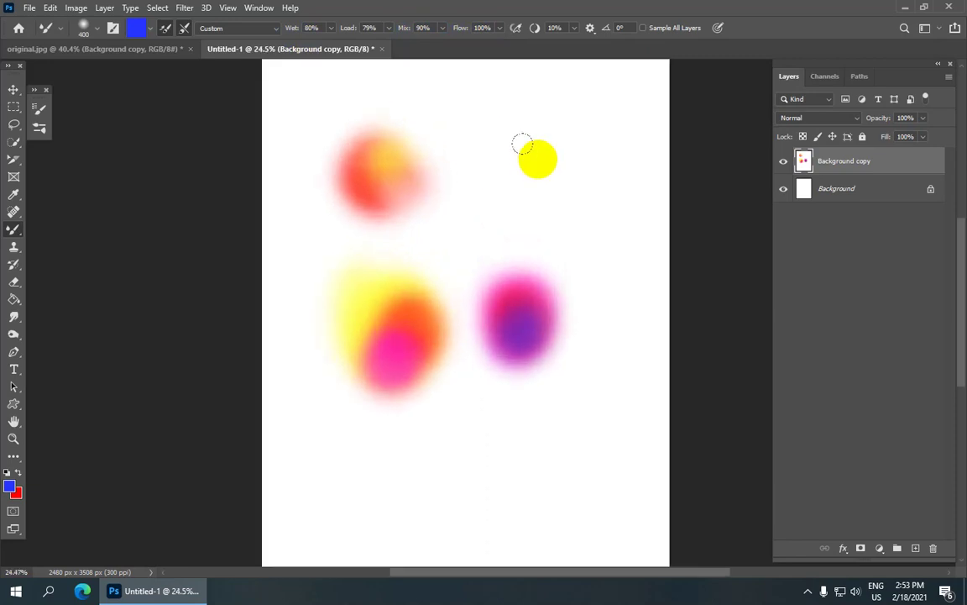
pyautogui.click(490, 165)
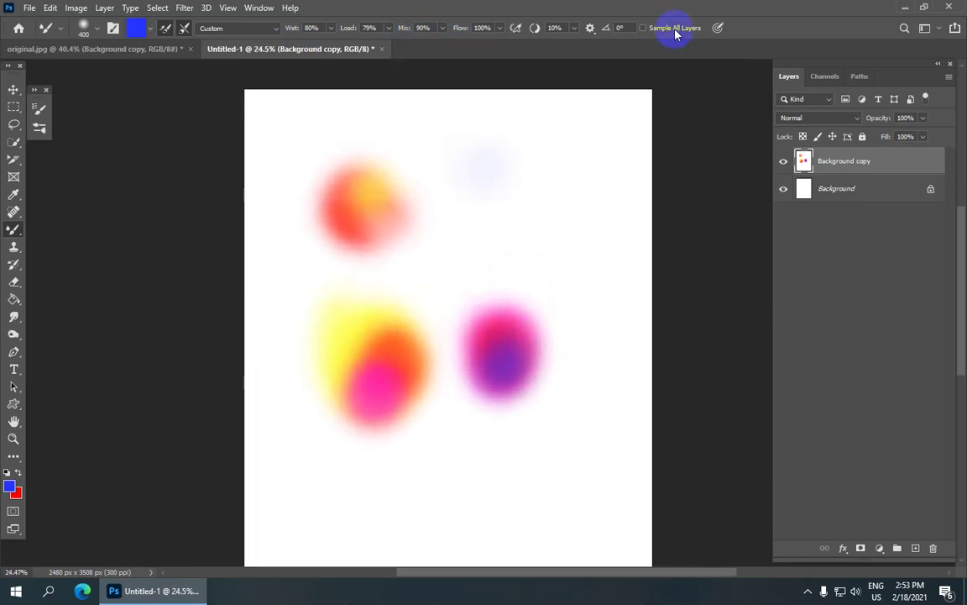
pyautogui.moveTo(519, 148); pyautogui.dragTo(501, 171)
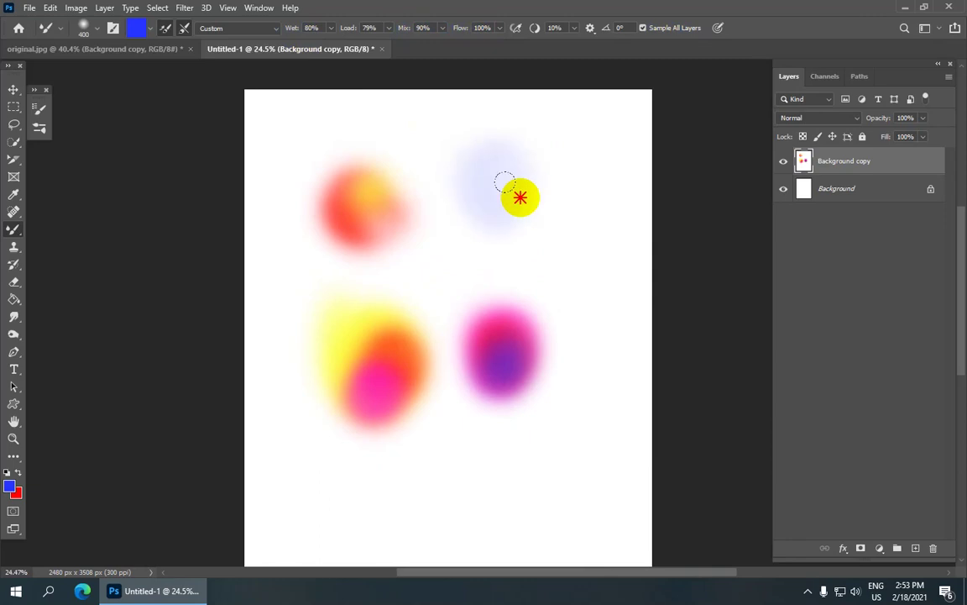
pyautogui.scroll(-1, 554, 191)
pyautogui.scroll(3, 559, 135)
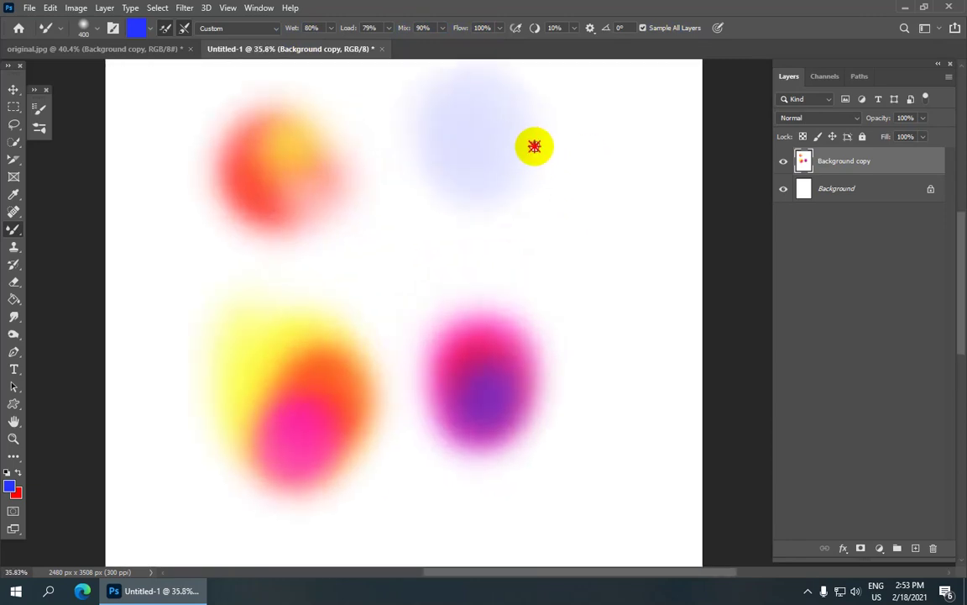
pyautogui.click(442, 192)
pyautogui.scroll(-1, 490, 162)
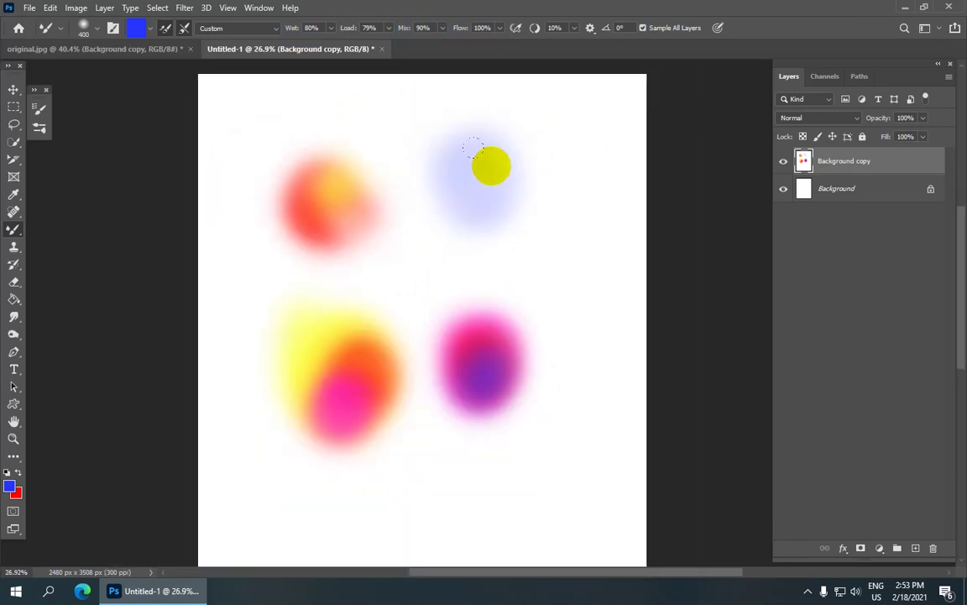
pyautogui.scroll(1, 478, 164)
pyautogui.scroll(-1, 475, 160)
# Step: Change the brush colour to a brighter blue
pyautogui.click(139, 33)
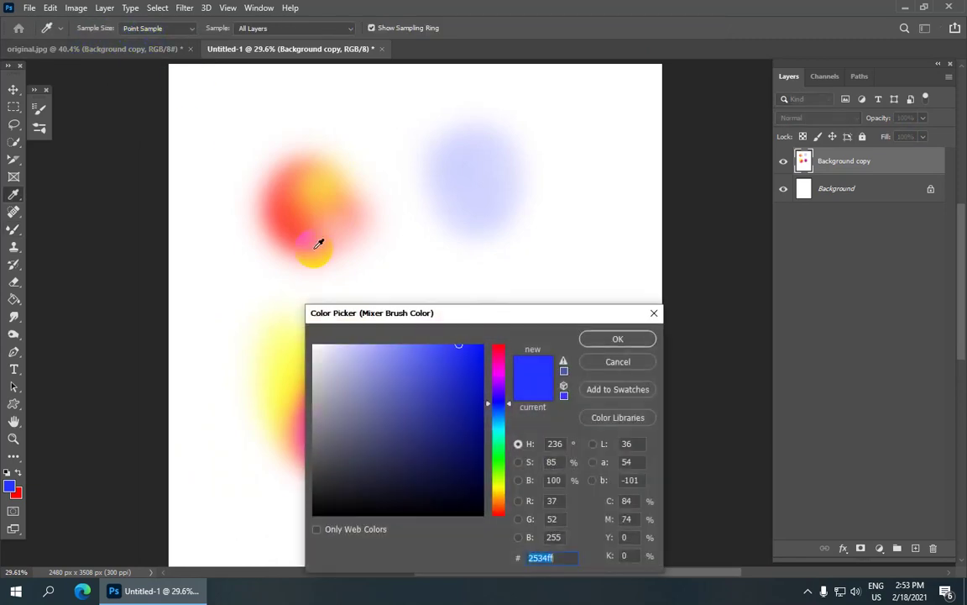
pyautogui.click(482, 345)
pyautogui.click(618, 338)
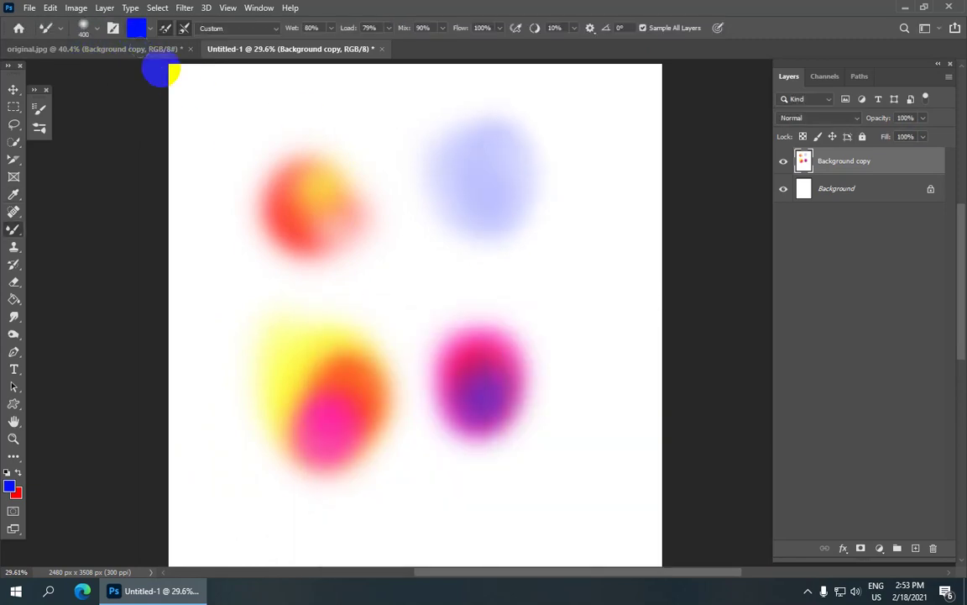
# Step: Set the brush colour to red and blend it into the blue blob, turning it lavender
pyautogui.click(135, 28)
pyautogui.moveTo(496, 445); pyautogui.dragTo(498, 345)
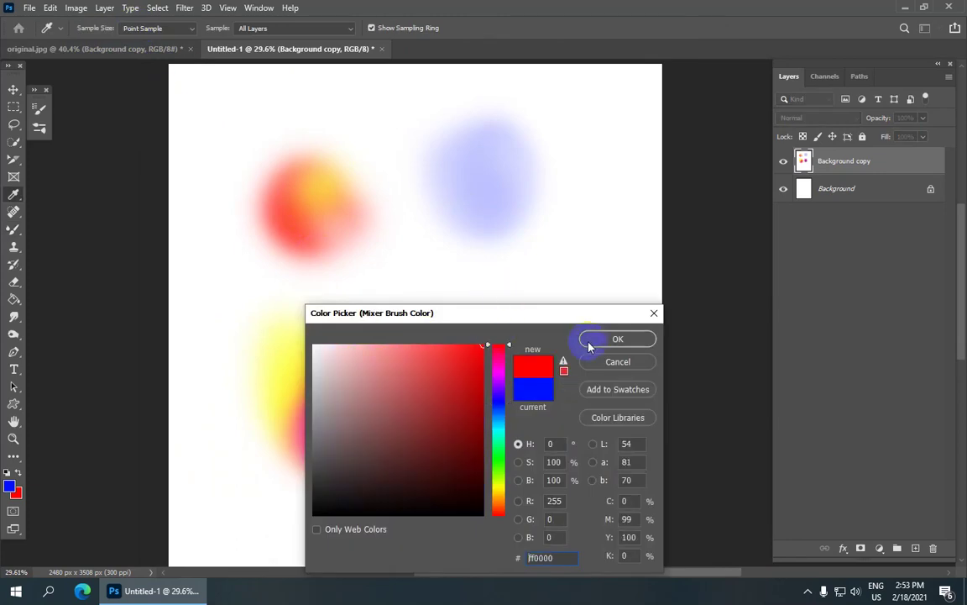
pyautogui.click(588, 339)
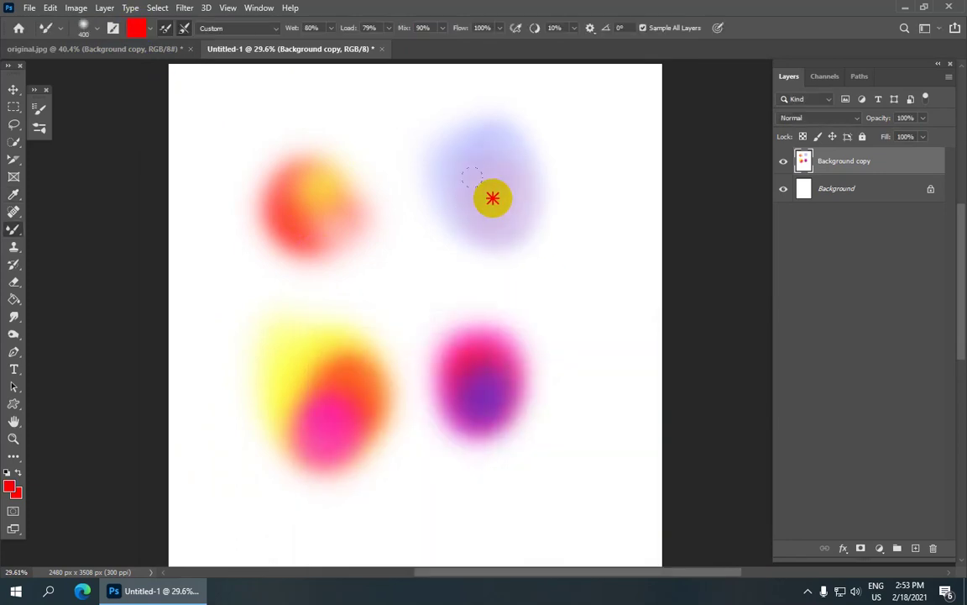
pyautogui.moveTo(475, 210); pyautogui.dragTo(483, 201)
pyautogui.scroll(-2, 588, 143)
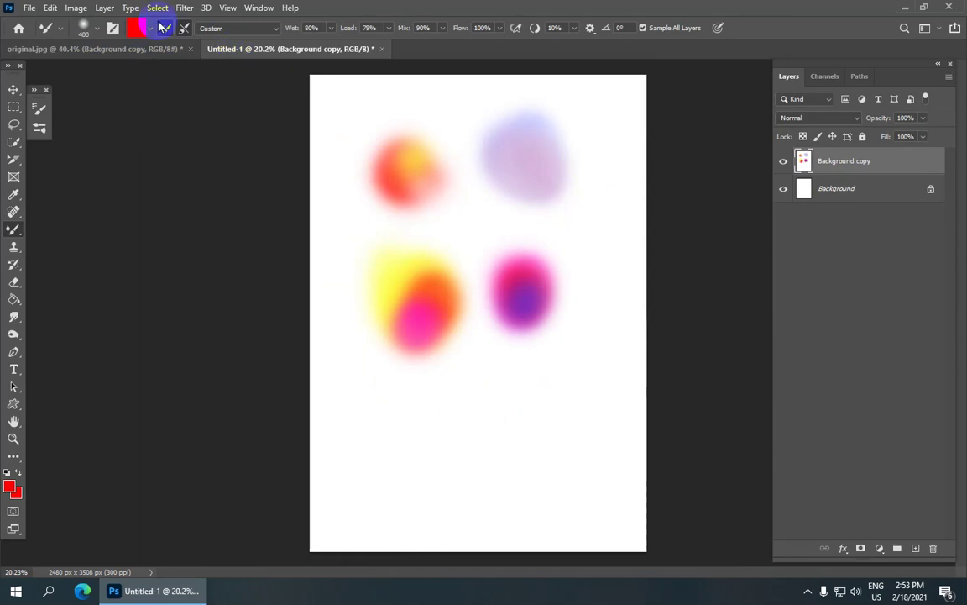
# Step: Set the brush colour to violet
pyautogui.click(136, 27)
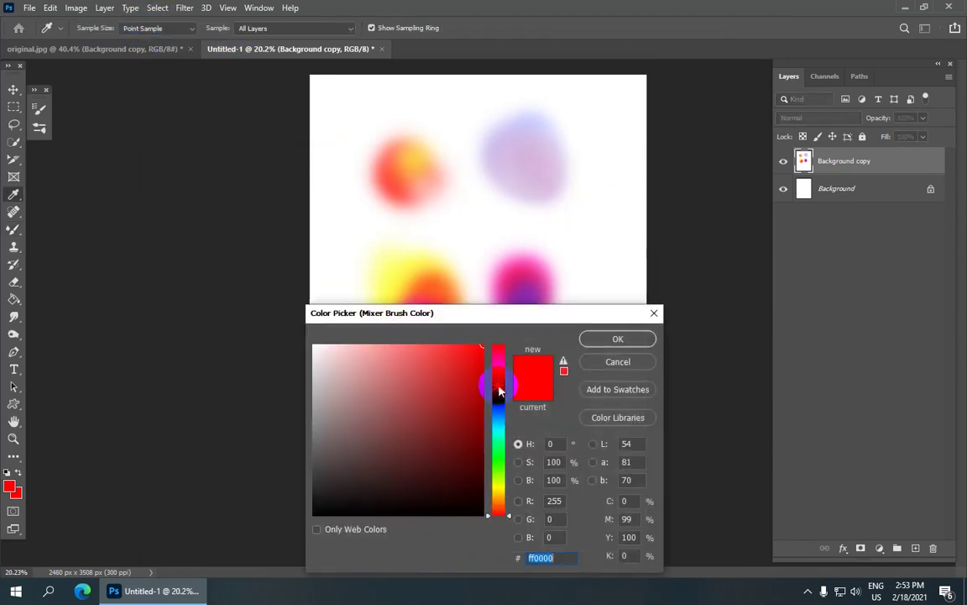
pyautogui.click(499, 387)
pyautogui.click(642, 345)
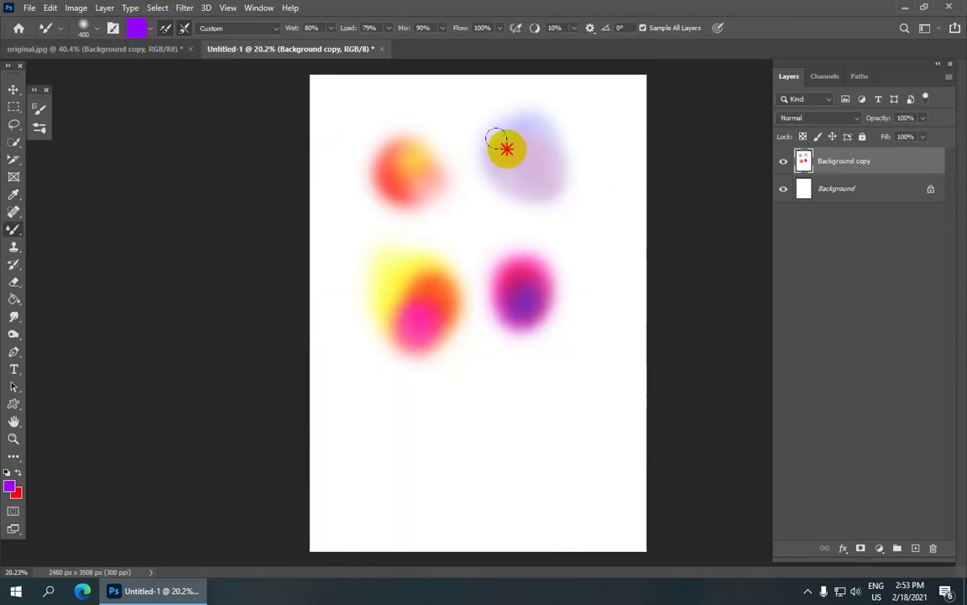
pyautogui.scroll(-1, 561, 147)
pyautogui.scroll(-1, 577, 184)
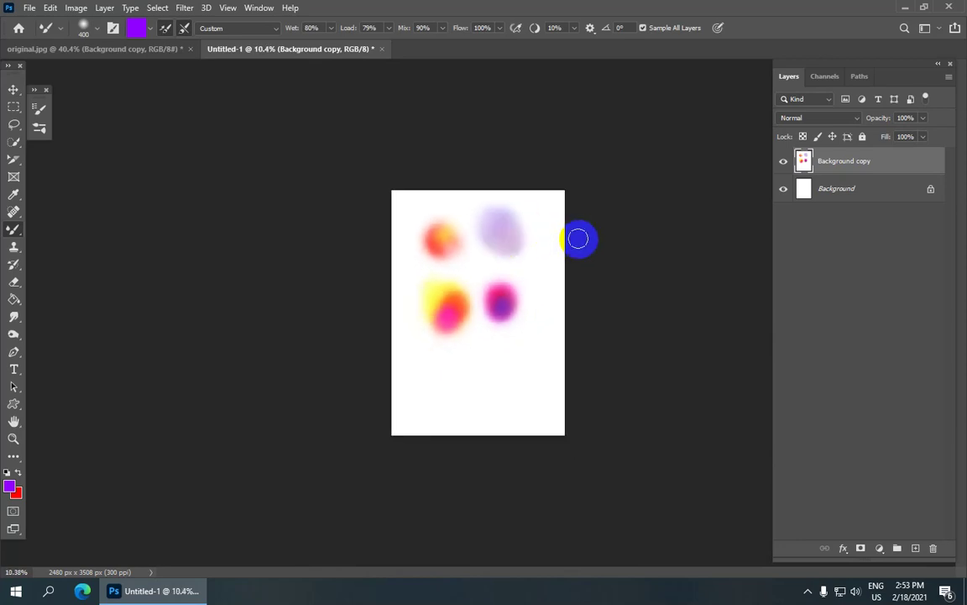
pyautogui.scroll(2, 579, 237)
pyautogui.scroll(2, 566, 166)
pyautogui.scroll(1, 470, 185)
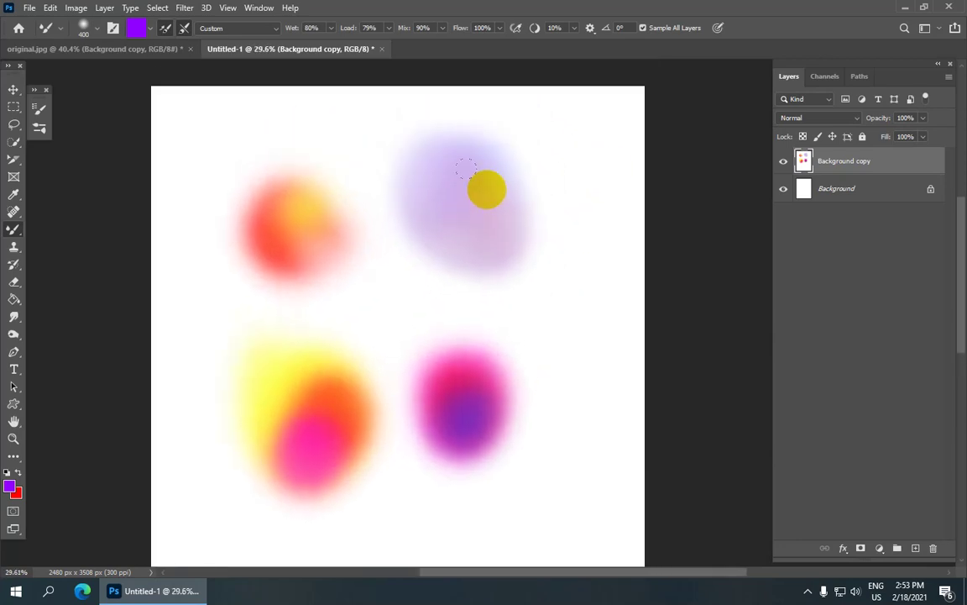
pyautogui.scroll(-1, 471, 180)
pyautogui.scroll(2, 457, 184)
pyautogui.scroll(-4, 471, 177)
pyautogui.scroll(-1, 504, 202)
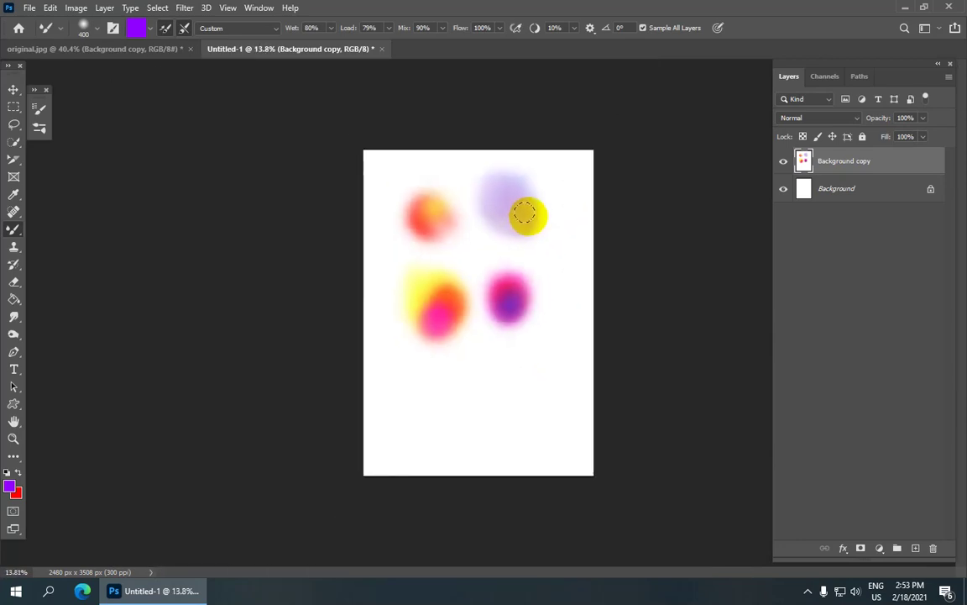
pyautogui.scroll(3, 521, 206)
pyautogui.scroll(-1, 514, 201)
pyautogui.scroll(1, 252, 160)
pyautogui.scroll(1, 378, 155)
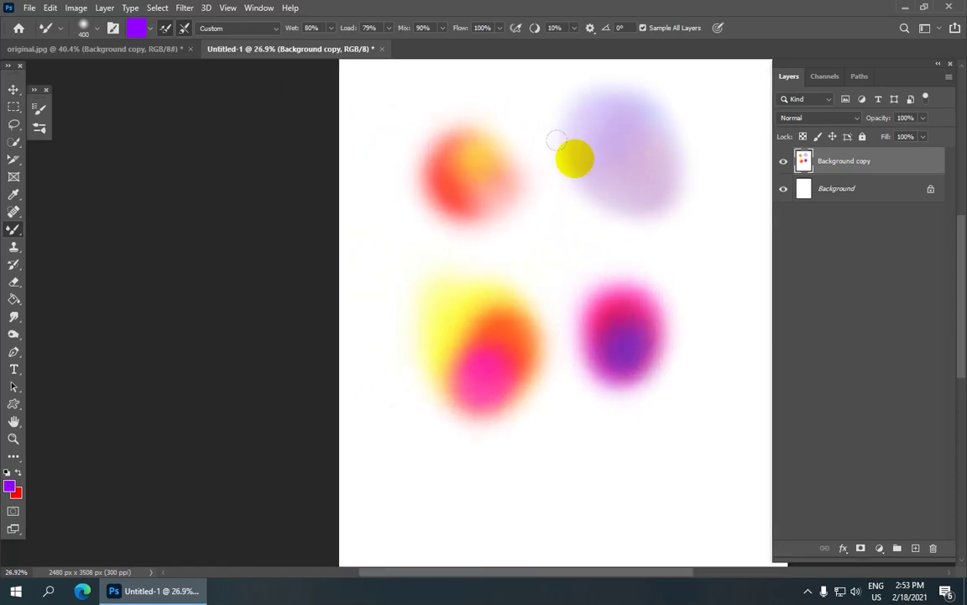
# Step: With the Dry preset, paint a large purple blob in the lower middle
pyautogui.click(246, 30)
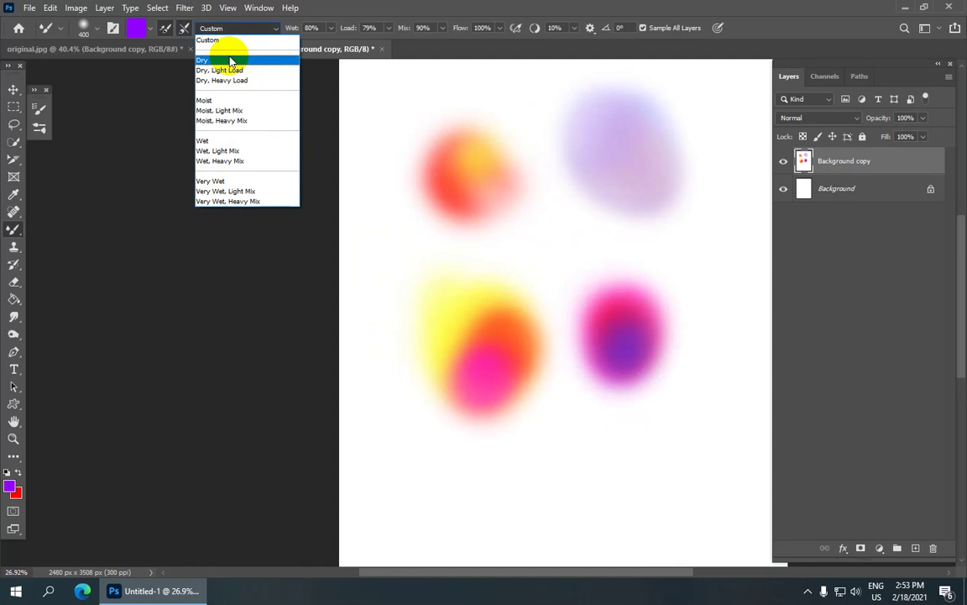
pyautogui.click(230, 61)
pyautogui.scroll(-3, 470, 219)
pyautogui.hscroll(5, 420, 319)
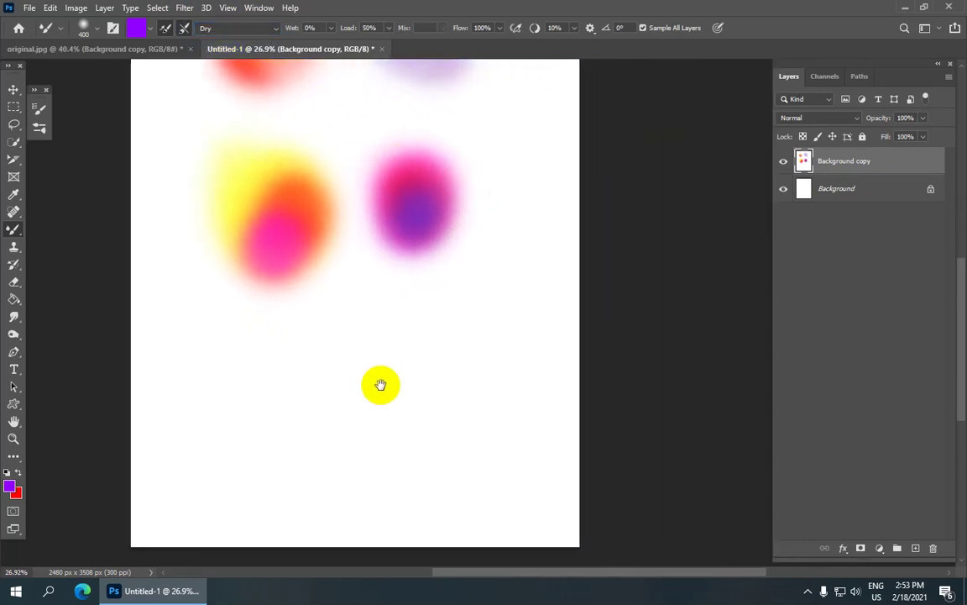
pyautogui.click(357, 336)
pyautogui.moveTo(358, 344)
pyautogui.mouseDown()
pyautogui.moveTo(345, 320)
pyautogui.moveTo(385, 339)
pyautogui.mouseUp()
pyautogui.scroll(-1, 384, 340)
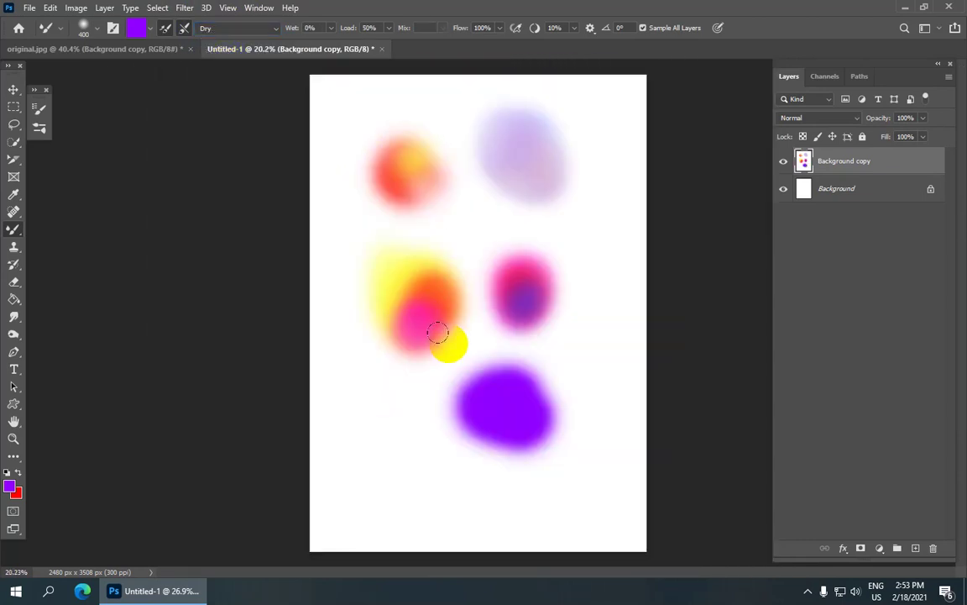
pyautogui.scroll(1, 525, 409)
pyautogui.scroll(-2, 447, 340)
pyautogui.hscroll(3, 446, 339)
pyautogui.click(441, 339)
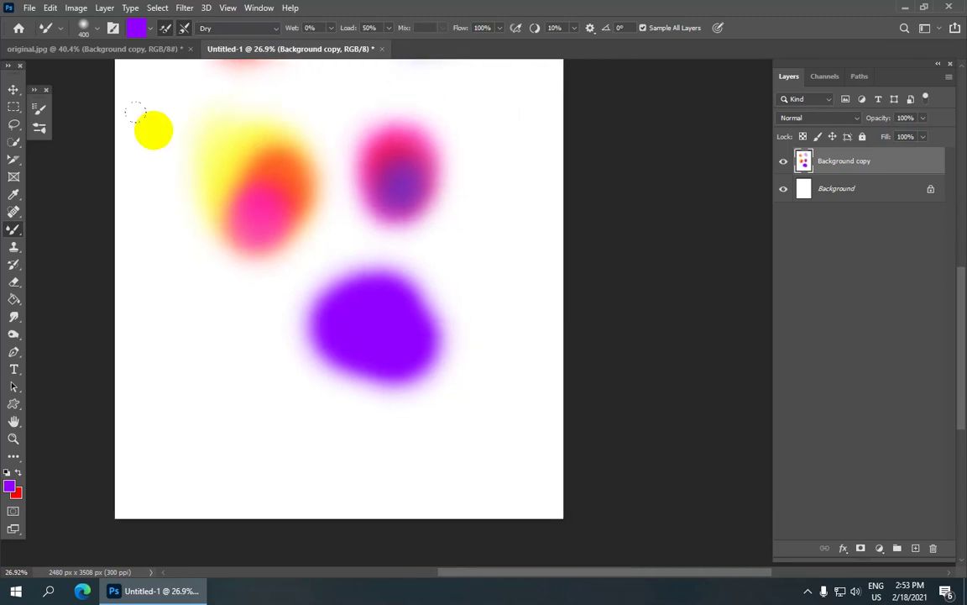
# Step: With the Dry, Light Load preset, paint a purple blob on the left
pyautogui.click(237, 28)
pyautogui.click(253, 79)
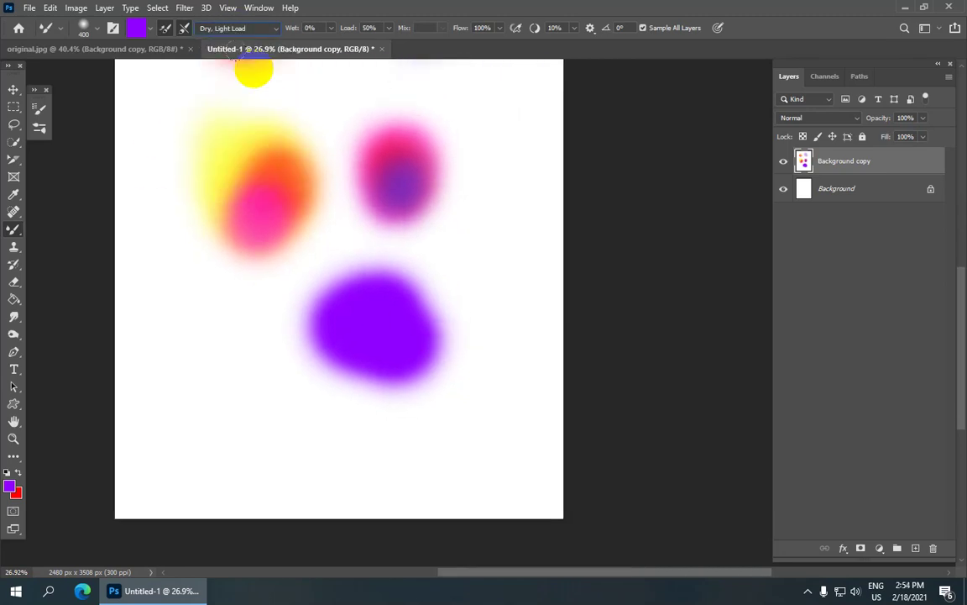
pyautogui.moveTo(172, 341)
pyautogui.mouseDown()
pyautogui.moveTo(199, 306)
pyautogui.moveTo(206, 338)
pyautogui.mouseUp()
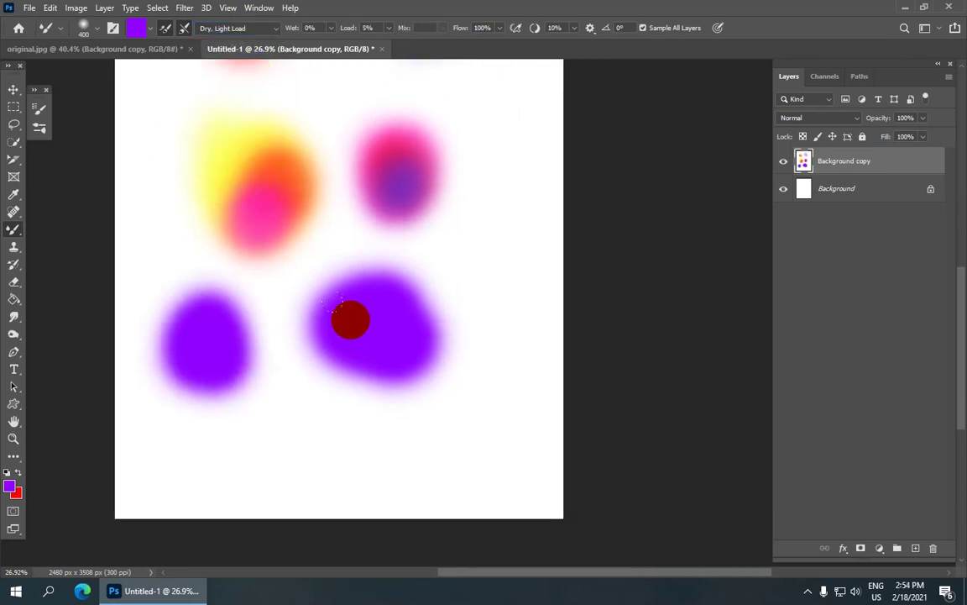
pyautogui.scroll(-2, 551, 382)
pyautogui.scroll(2, 389, 361)
pyautogui.scroll(1, 475, 360)
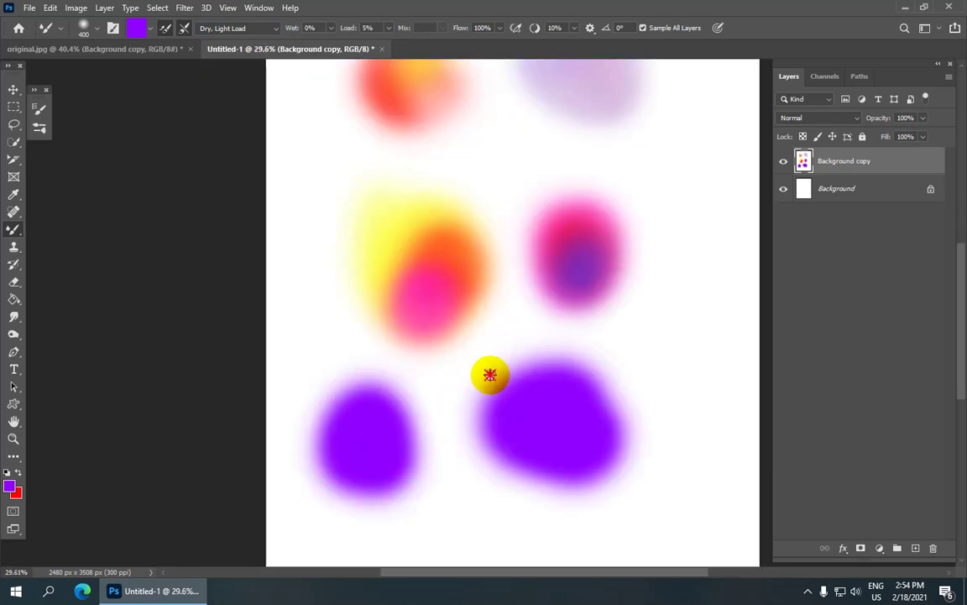
pyautogui.scroll(1, 258, 248)
# Step: Paint a vertical stroke with Dry, Heavy Load and a faint right stroke with Moist
pyautogui.click(245, 28)
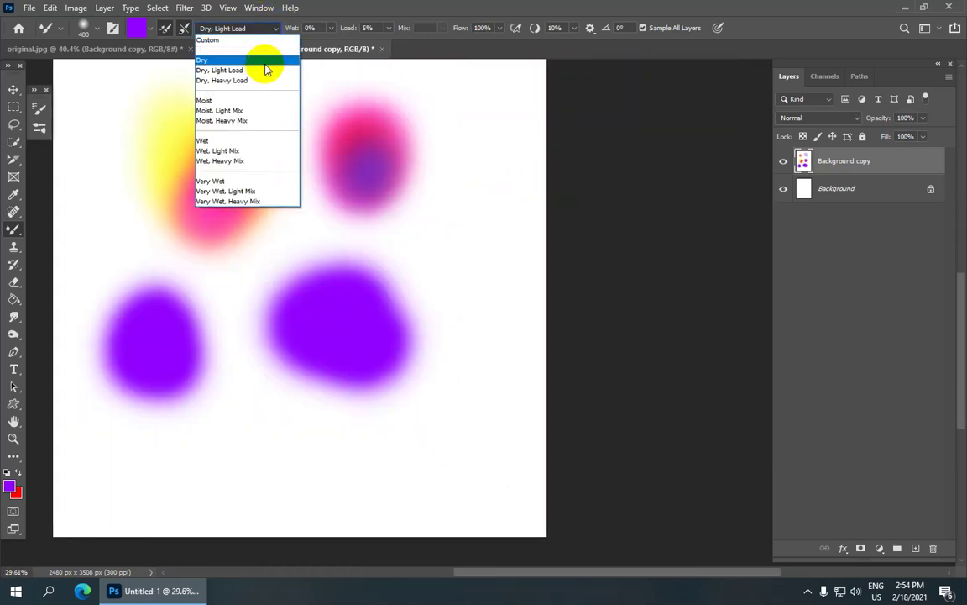
pyautogui.click(251, 81)
pyautogui.moveTo(220, 294); pyautogui.dragTo(228, 420)
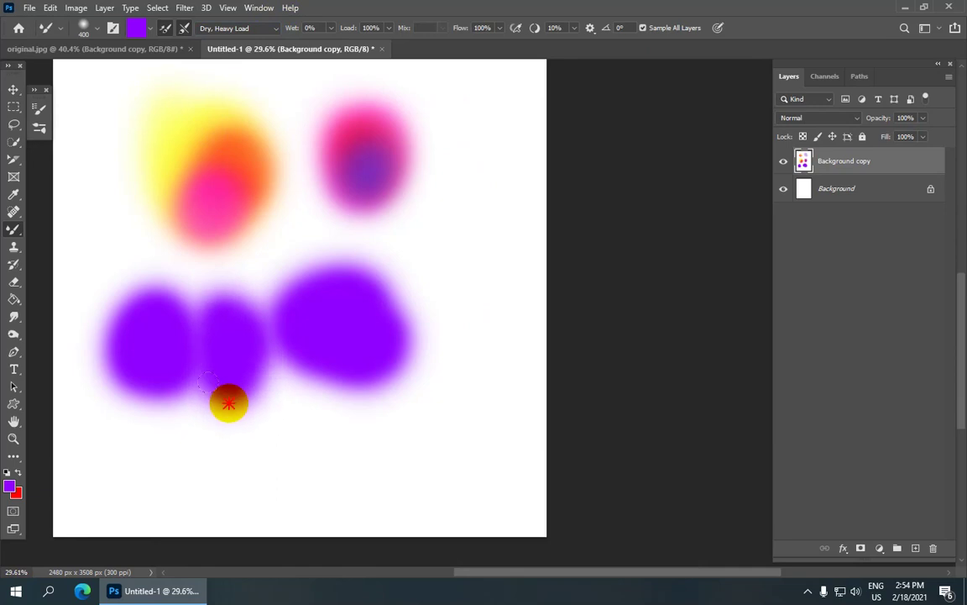
pyautogui.click(260, 31)
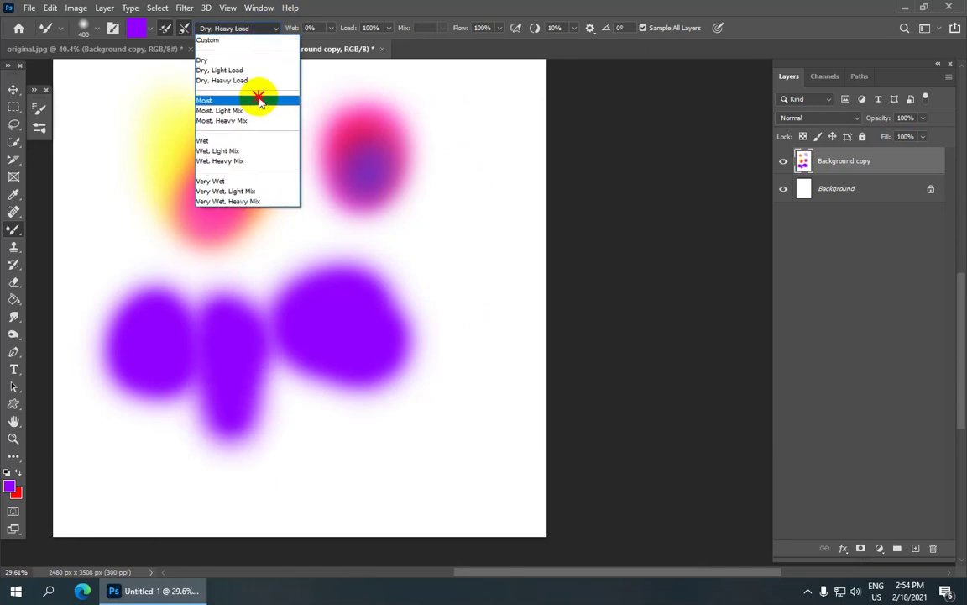
pyautogui.click(259, 97)
pyautogui.moveTo(400, 277)
pyautogui.mouseDown()
pyautogui.moveTo(455, 237)
pyautogui.moveTo(450, 272)
pyautogui.mouseUp()
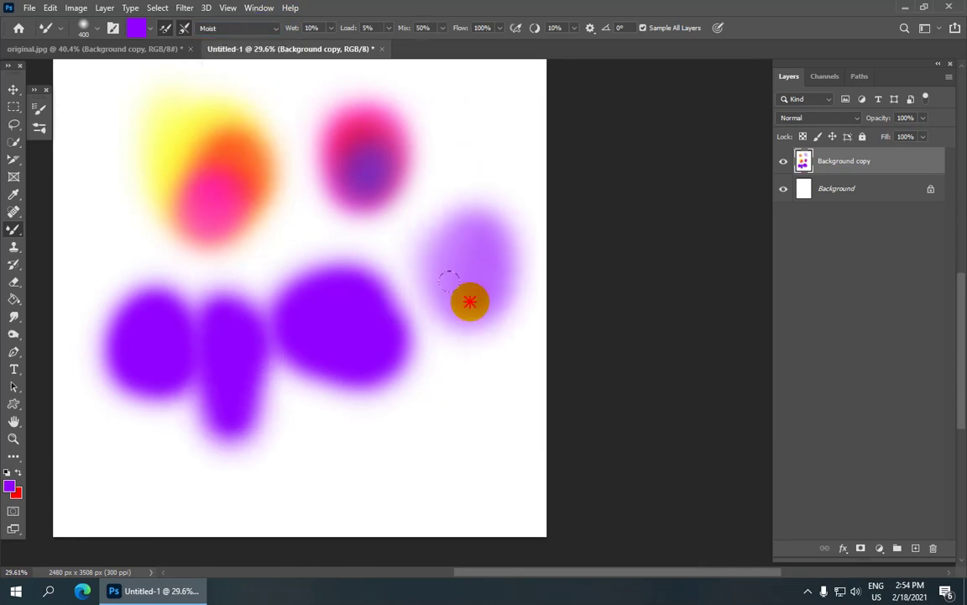
pyautogui.scroll(2, 447, 272)
# Step: With the Moist, Light Mix preset, paint a lavender stroke at the upper right
pyautogui.click(273, 29)
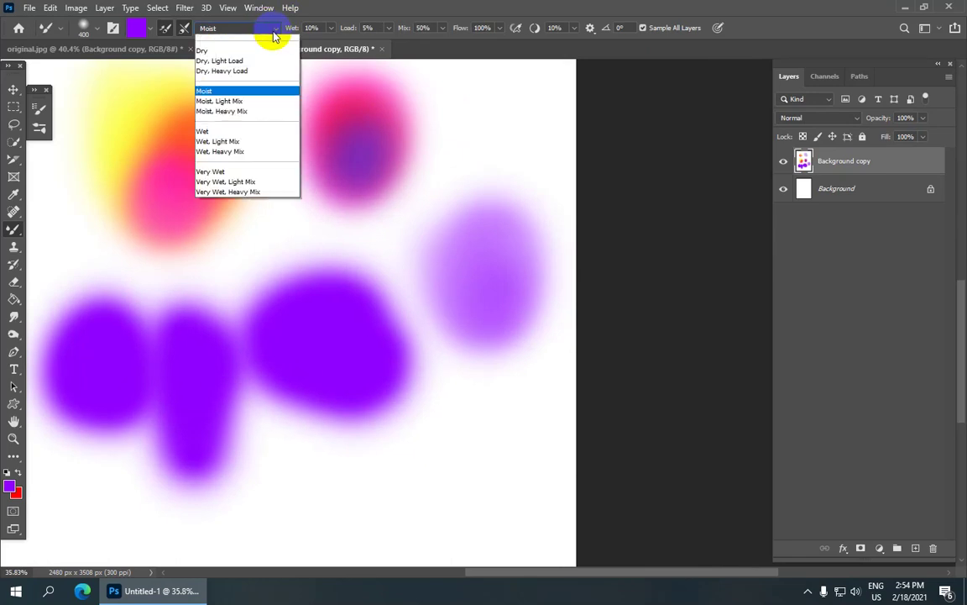
pyautogui.click(258, 108)
pyautogui.moveTo(456, 142); pyautogui.dragTo(485, 153)
pyautogui.scroll(-2, 538, 186)
# Step: With the Wet preset, paint a stroke and smudge the lower-right lavender blob
pyautogui.click(249, 31)
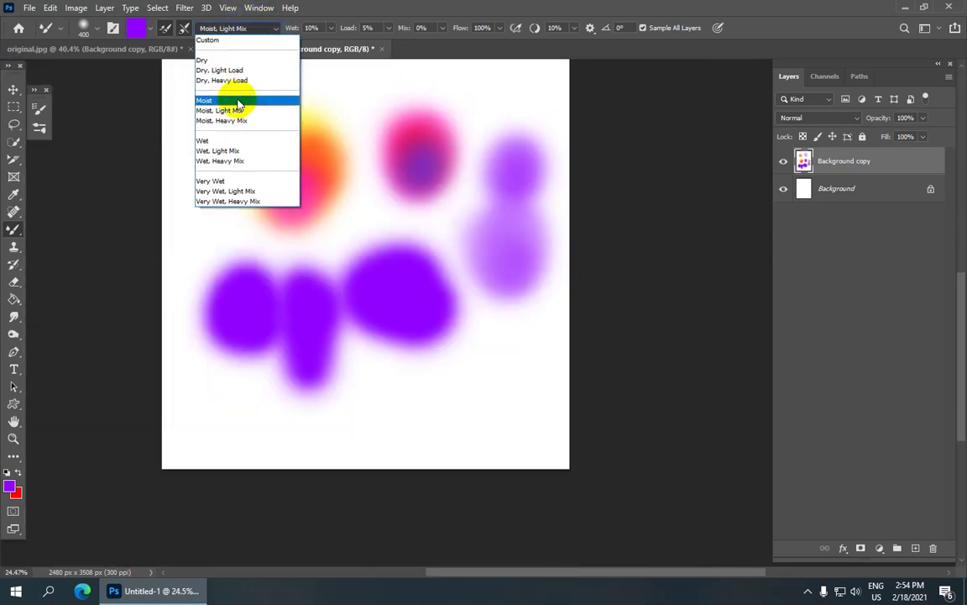
pyautogui.click(222, 139)
pyautogui.moveTo(455, 409)
pyautogui.mouseDown()
pyautogui.moveTo(479, 345)
pyautogui.moveTo(458, 350)
pyautogui.moveTo(533, 414)
pyautogui.mouseUp()
pyautogui.scroll(-1, 523, 334)
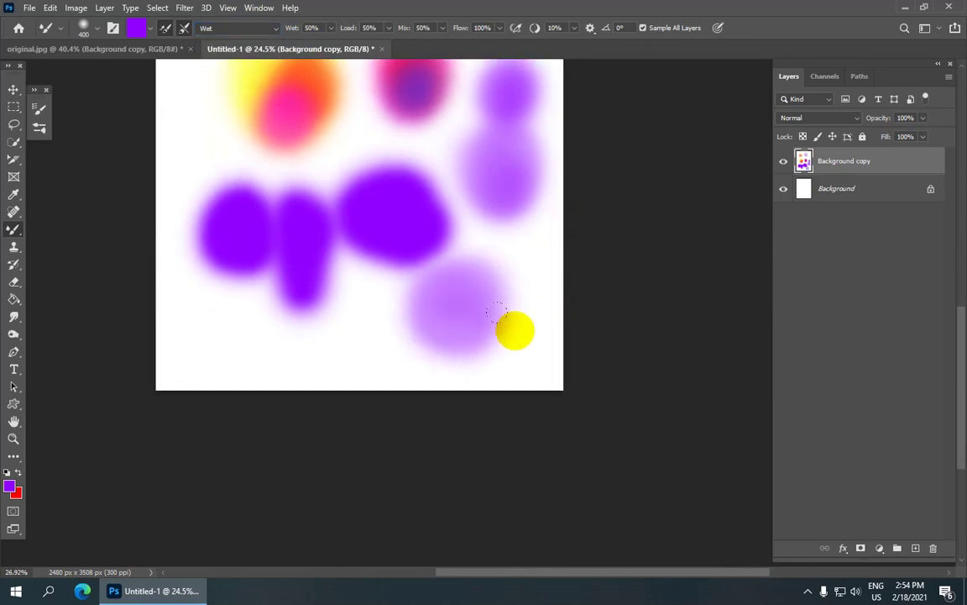
pyautogui.scroll(2, 514, 328)
pyautogui.moveTo(428, 250); pyautogui.dragTo(417, 281)
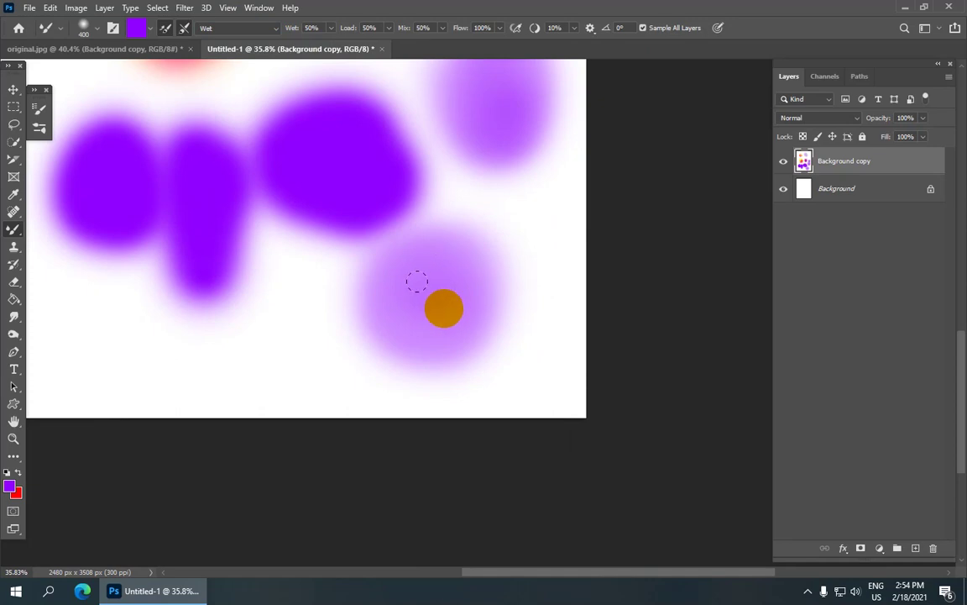
pyautogui.scroll(-3, 416, 277)
pyautogui.scroll(-1, 475, 319)
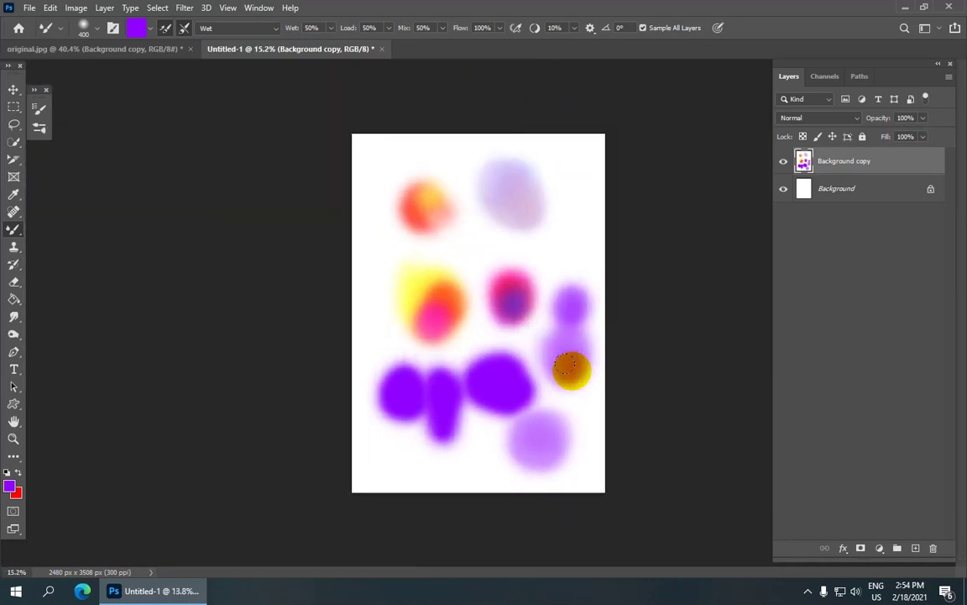
pyautogui.scroll(3, 563, 369)
pyautogui.scroll(-1, 561, 369)
# Step: Switch the mixer brush preset to Custom
pyautogui.click(250, 31)
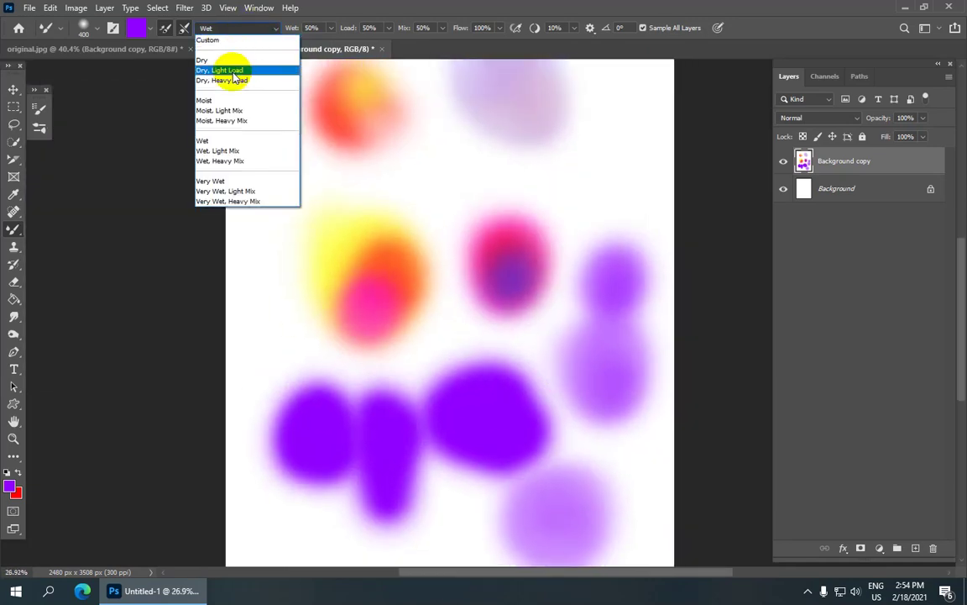
pyautogui.click(275, 40)
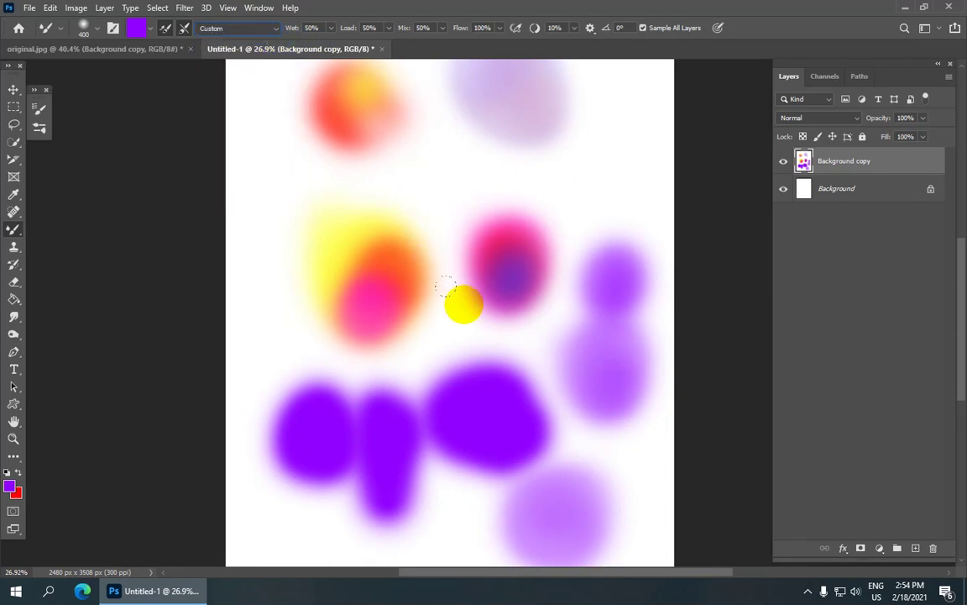
pyautogui.scroll(-3, 449, 275)
pyautogui.scroll(-1, 462, 288)
# Step: Delete the painted Background copy layer by dragging it to the trash
pyautogui.scroll(2, 492, 291)
pyautogui.scroll(2, 486, 283)
pyautogui.scroll(-1, 473, 270)
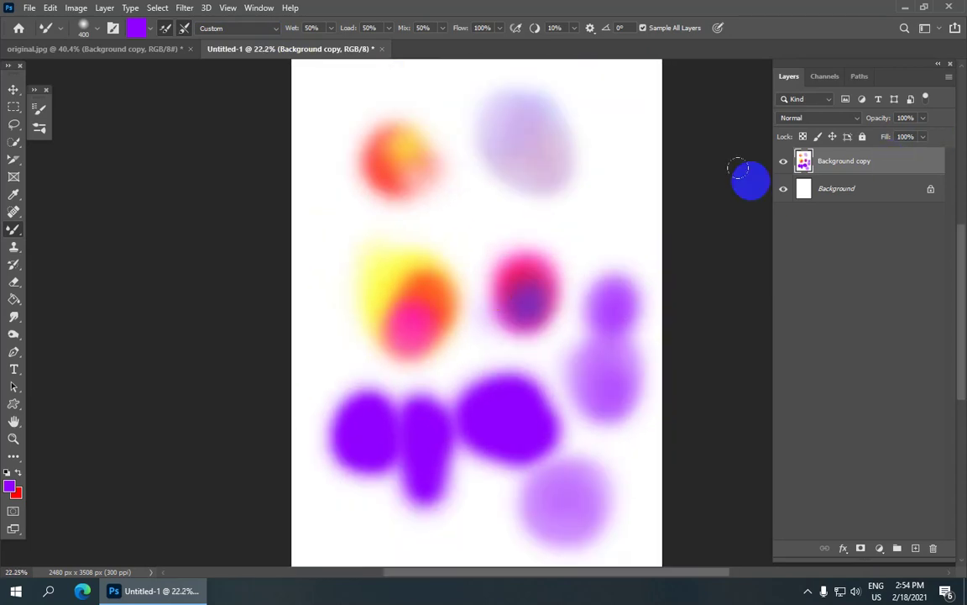
pyautogui.scroll(-1, 739, 168)
pyautogui.moveTo(924, 179)
pyautogui.mouseDown()
pyautogui.moveTo(935, 550)
pyautogui.moveTo(807, 502)
pyautogui.mouseUp()
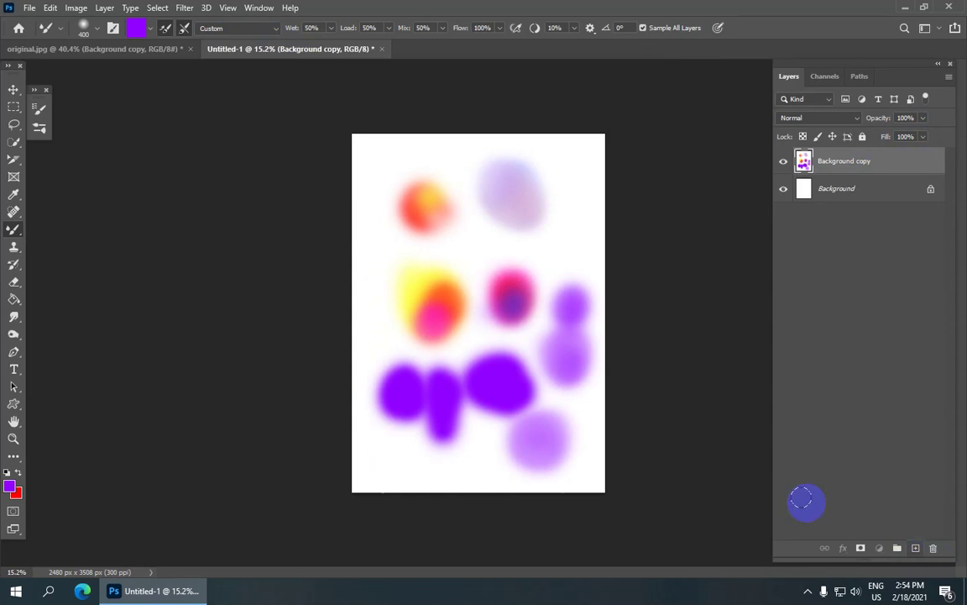
pyautogui.moveTo(898, 164)
pyautogui.mouseDown()
pyautogui.moveTo(905, 512)
pyautogui.moveTo(935, 552)
pyautogui.mouseUp()
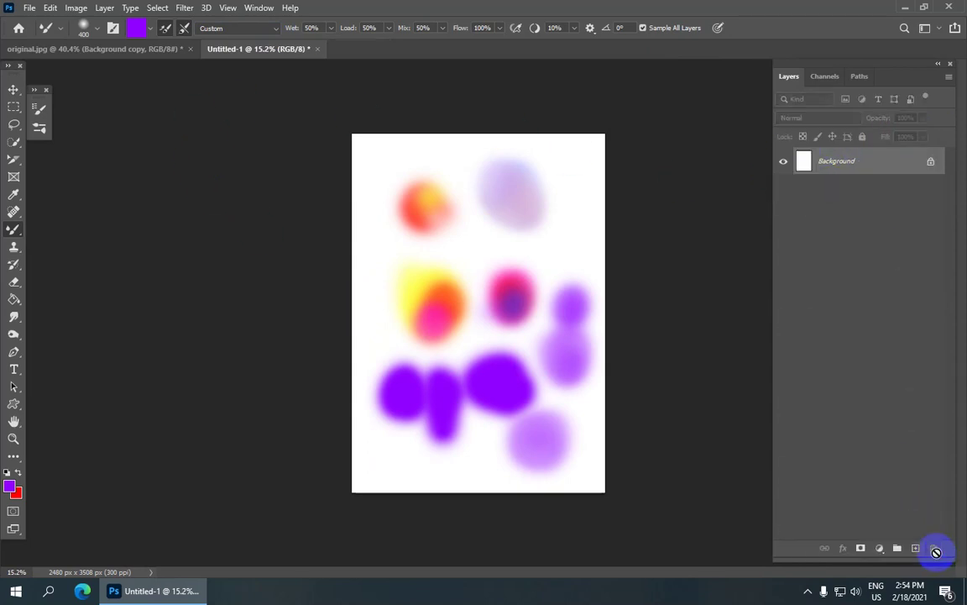
# Step: Switch to the original.jpg portrait, pick the Mixer Brush Tool, and open the File menu
pyautogui.click(95, 49)
pyautogui.rightClick(15, 232)
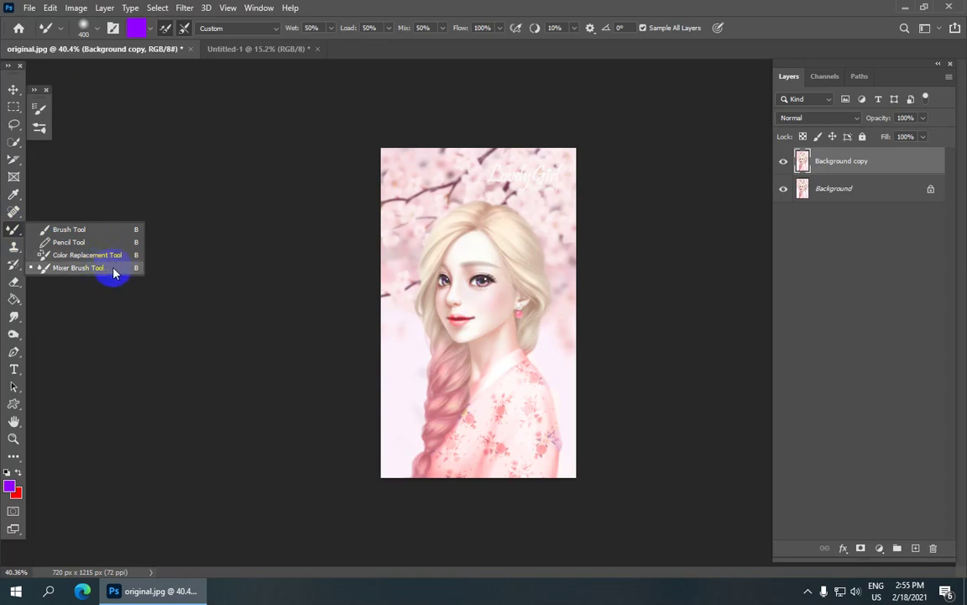
pyautogui.scroll(-2, 460, 218)
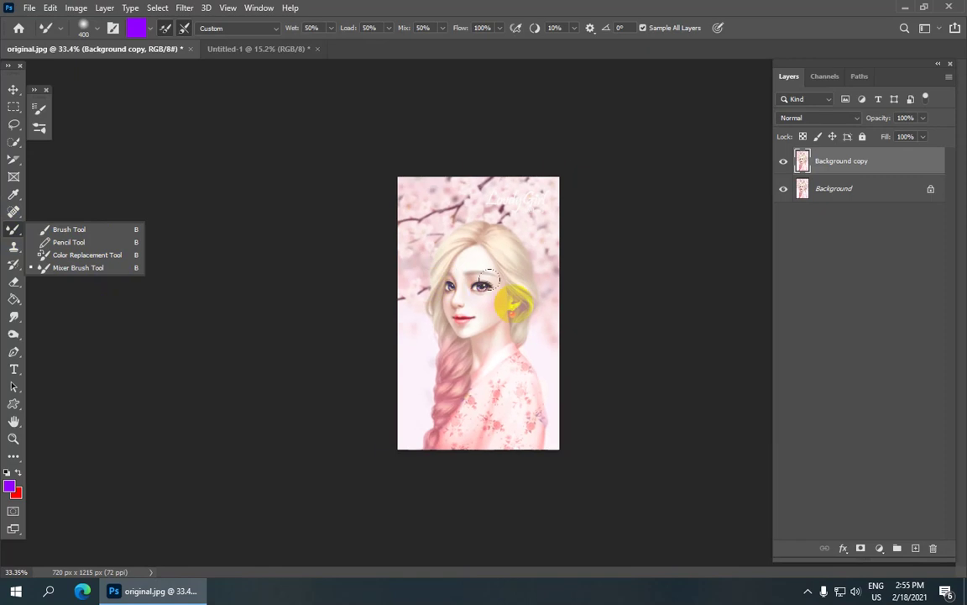
pyautogui.scroll(4, 514, 302)
pyautogui.scroll(1, 513, 401)
pyautogui.click(65, 267)
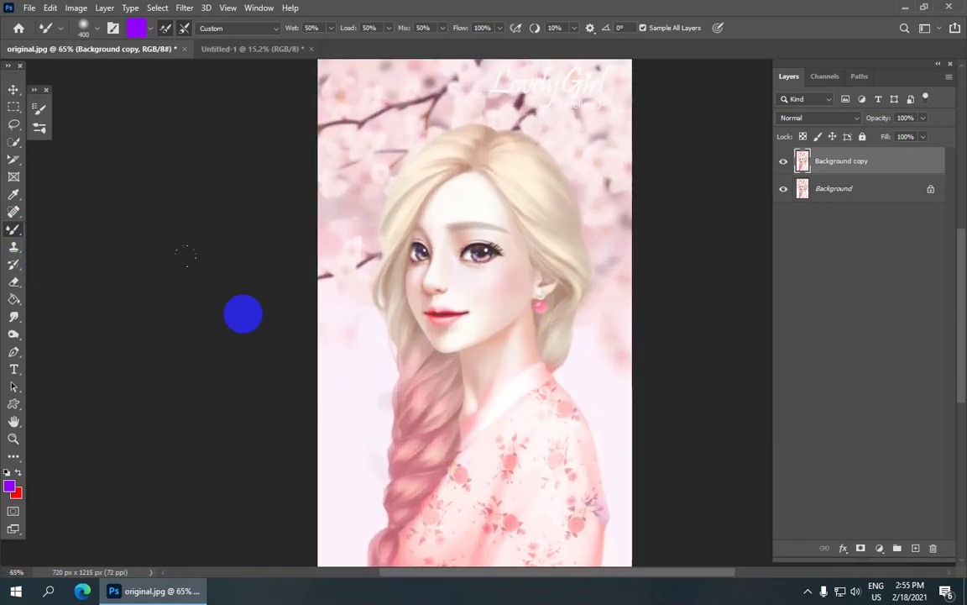
pyautogui.moveTo(542, 441); pyautogui.dragTo(484, 302)
pyautogui.scroll(-2, 483, 303)
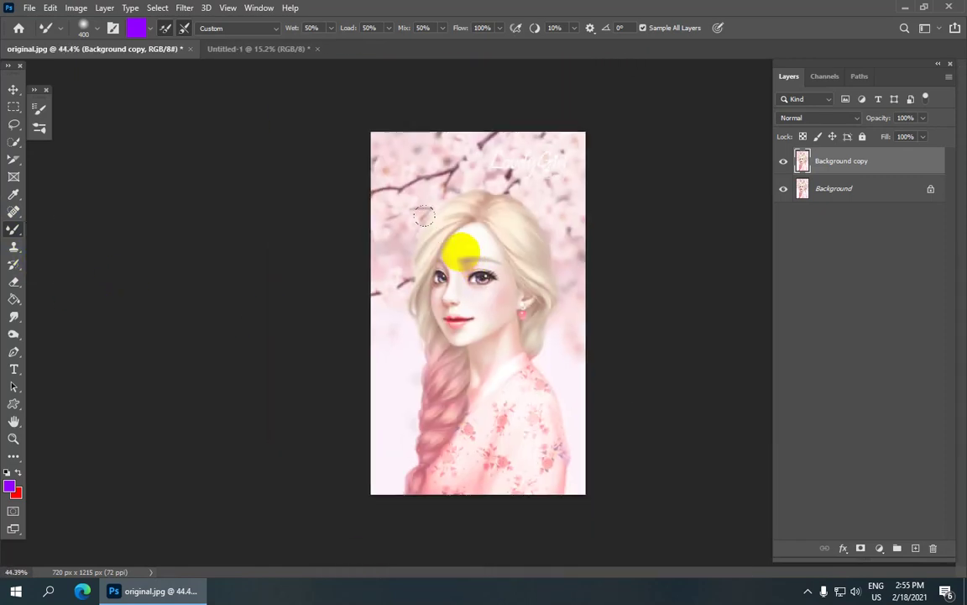
pyautogui.scroll(1, 460, 248)
pyautogui.click(20, 8)
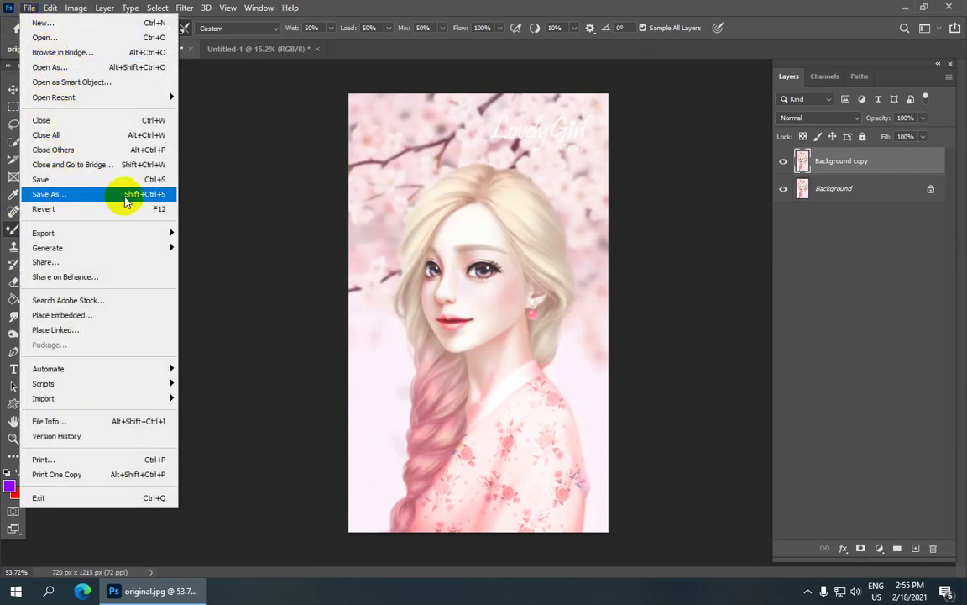
# Step: Save As to the computer, browsing to the Photoshop lessons folder on the Desktop
pyautogui.click(118, 199)
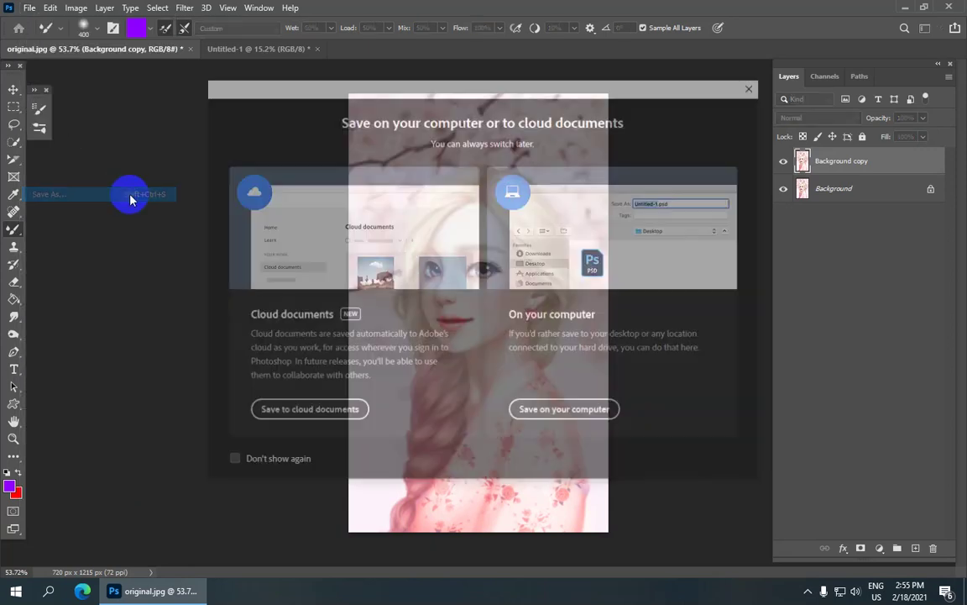
pyautogui.click(581, 413)
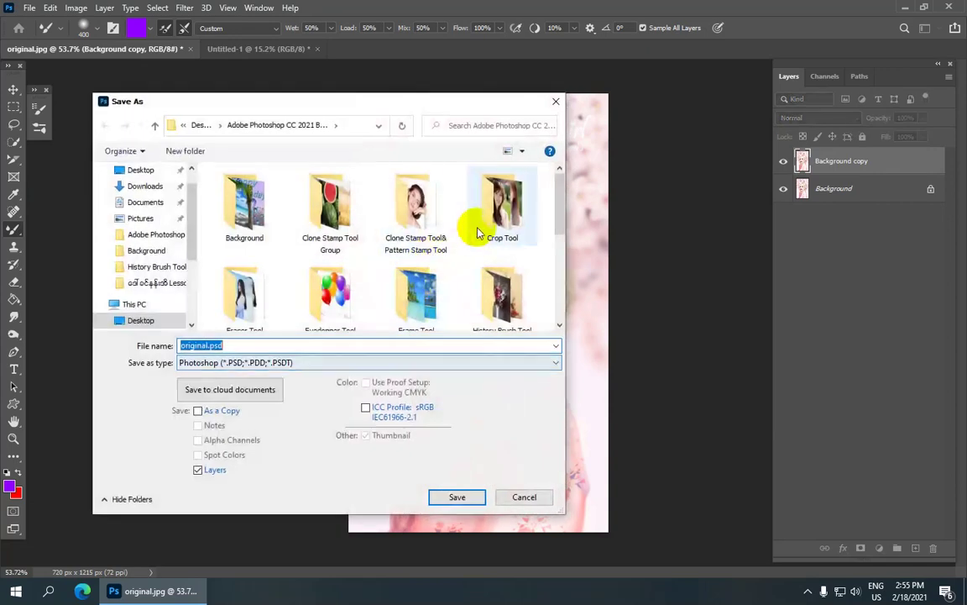
pyautogui.scroll(-3, 533, 173)
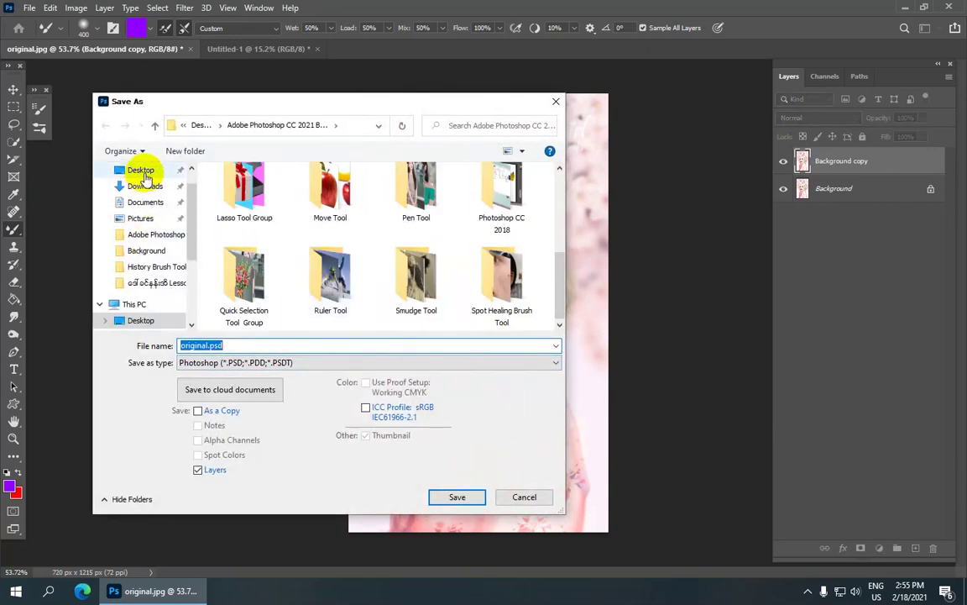
pyautogui.click(146, 175)
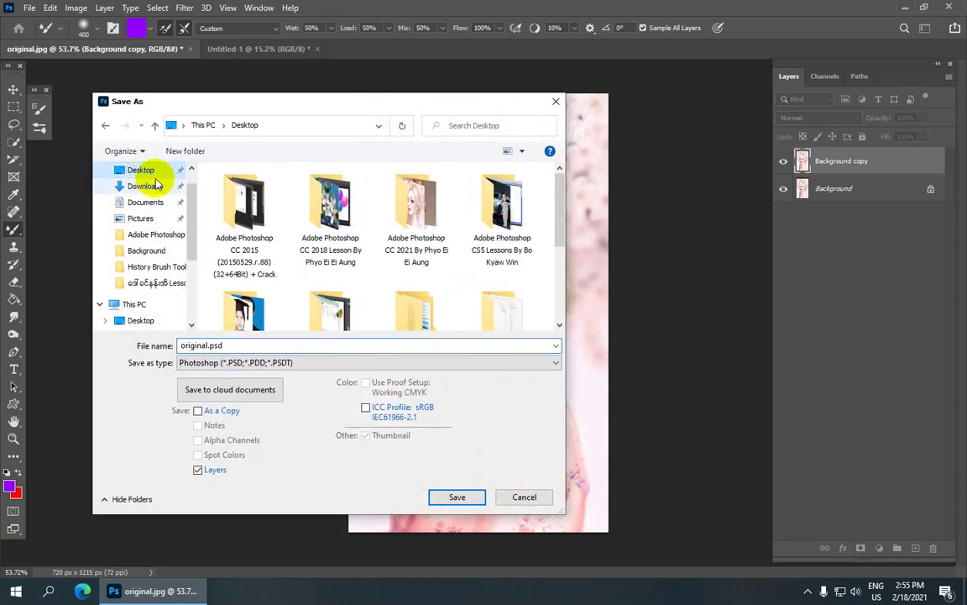
pyautogui.scroll(-3, 345, 244)
pyautogui.scroll(3, 345, 250)
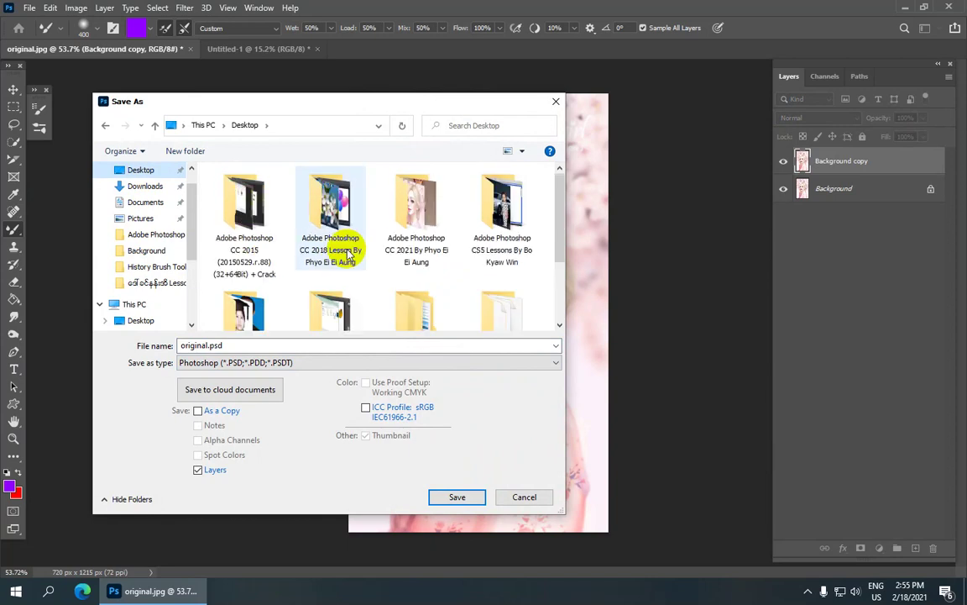
pyautogui.doubleClick(405, 220)
pyautogui.scroll(-3, 402, 250)
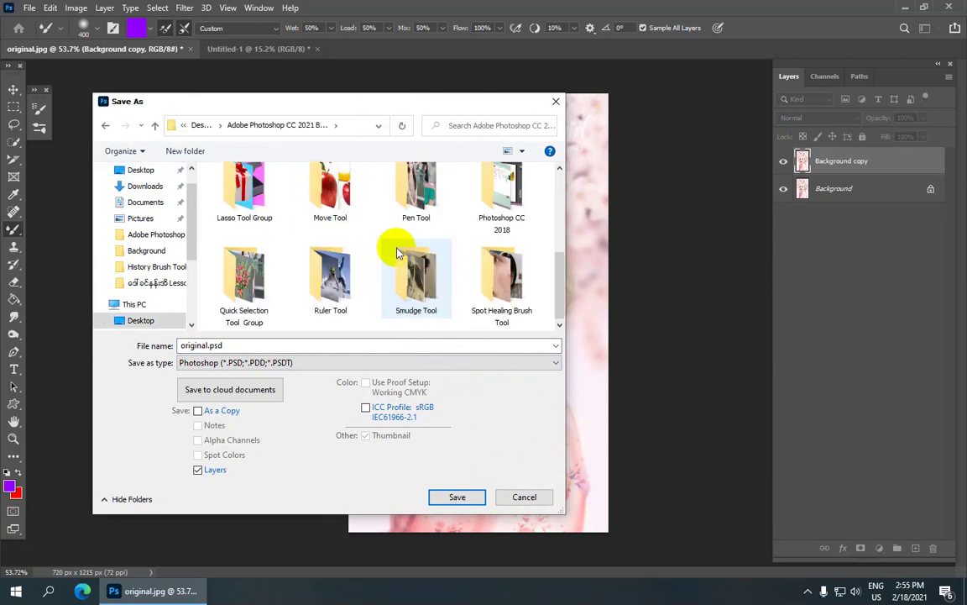
pyautogui.doubleClick(245, 345)
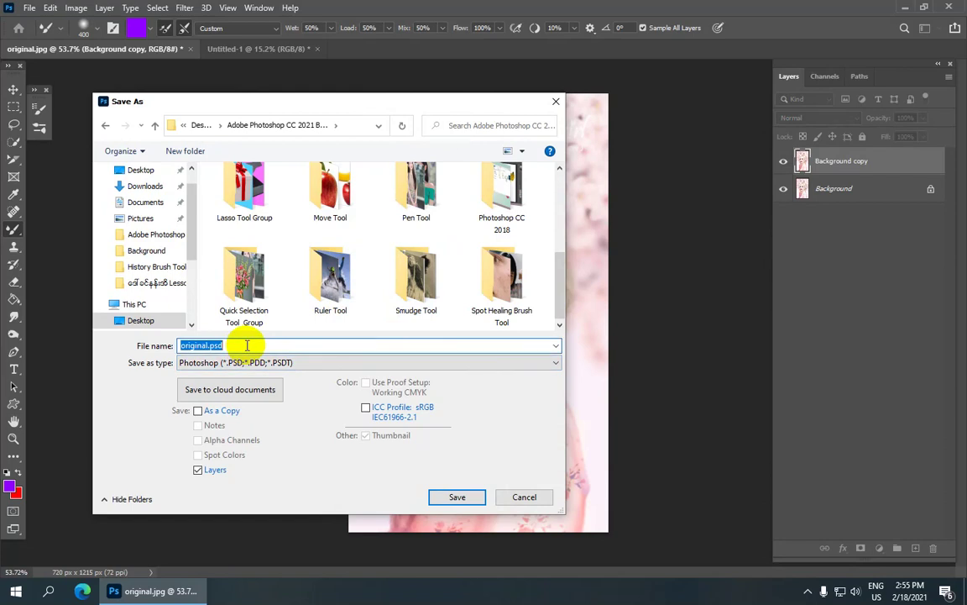
# Step: Enter 001 as the file name
pyautogui.write('001')
pyautogui.click(244, 286)
pyautogui.doubleClick(243, 345)
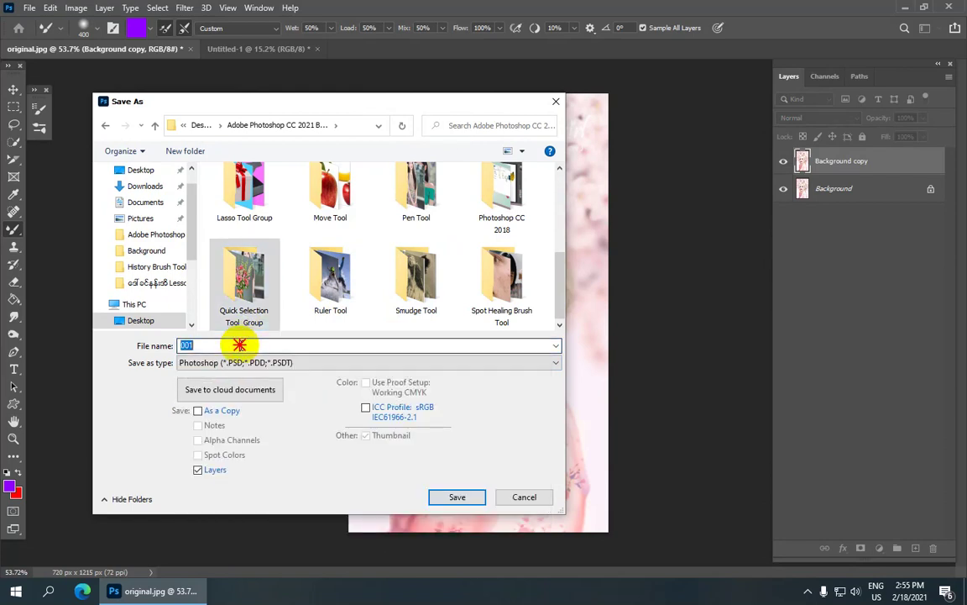
pyautogui.click(317, 345)
# Step: Save as JPEG type into the Quick Selection Tool Group folder
pyautogui.click(319, 362)
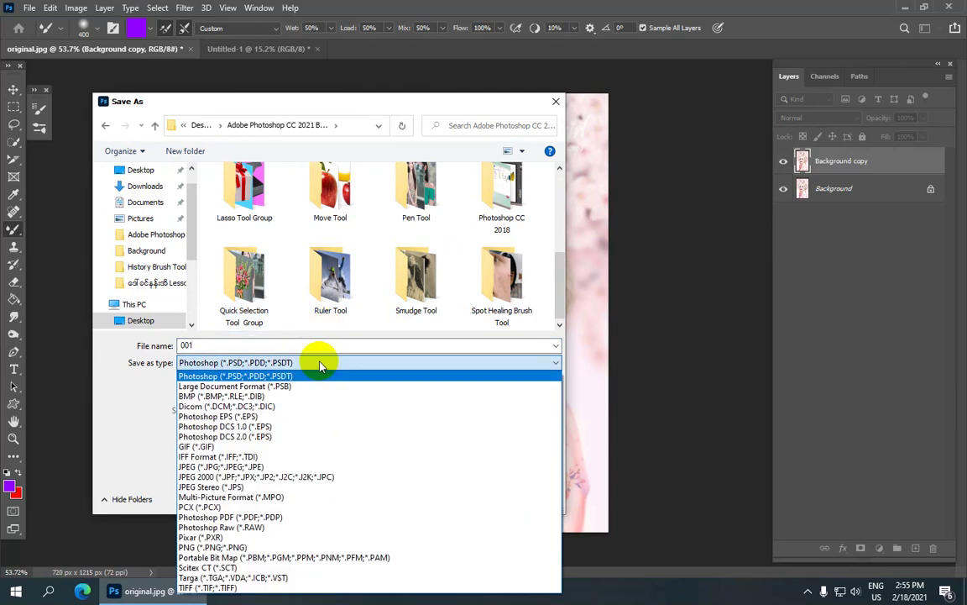
pyautogui.click(248, 369)
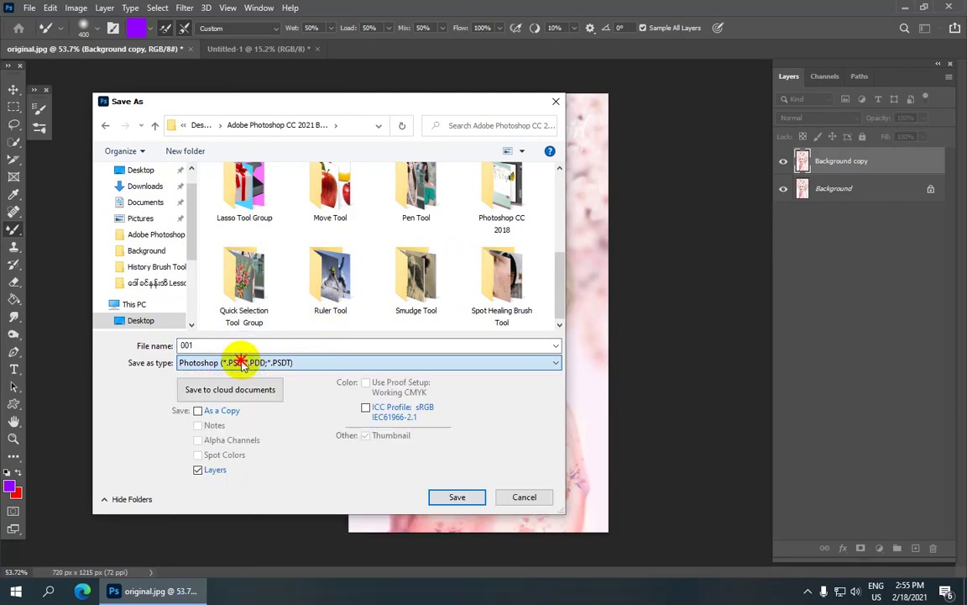
pyautogui.click(340, 364)
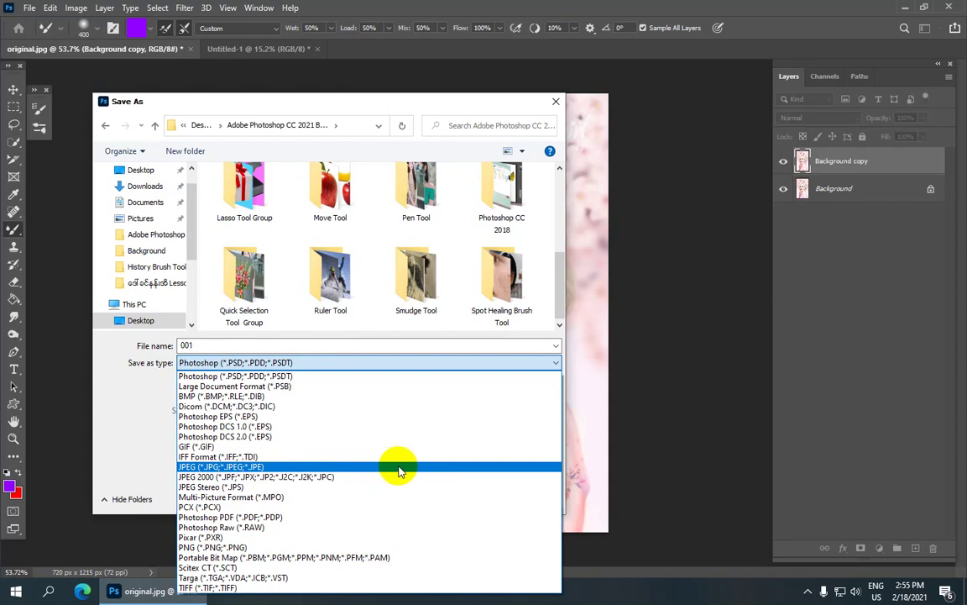
pyautogui.click(398, 474)
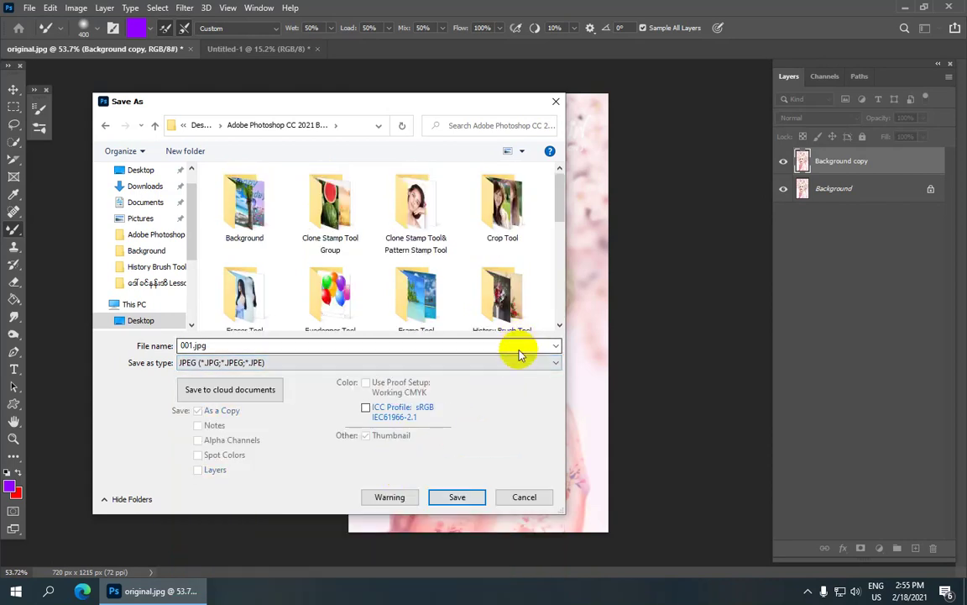
pyautogui.click(470, 497)
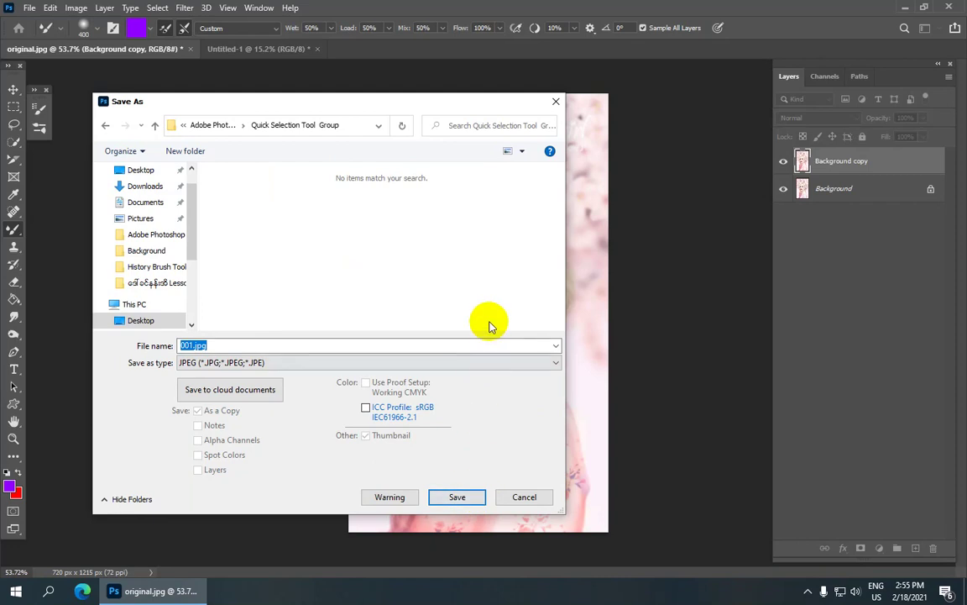
pyautogui.click(468, 497)
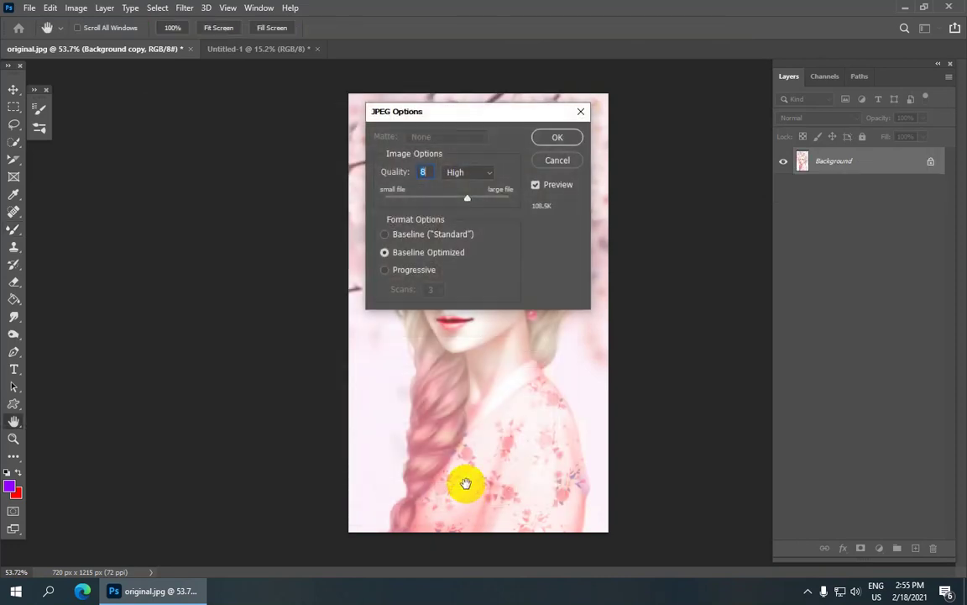